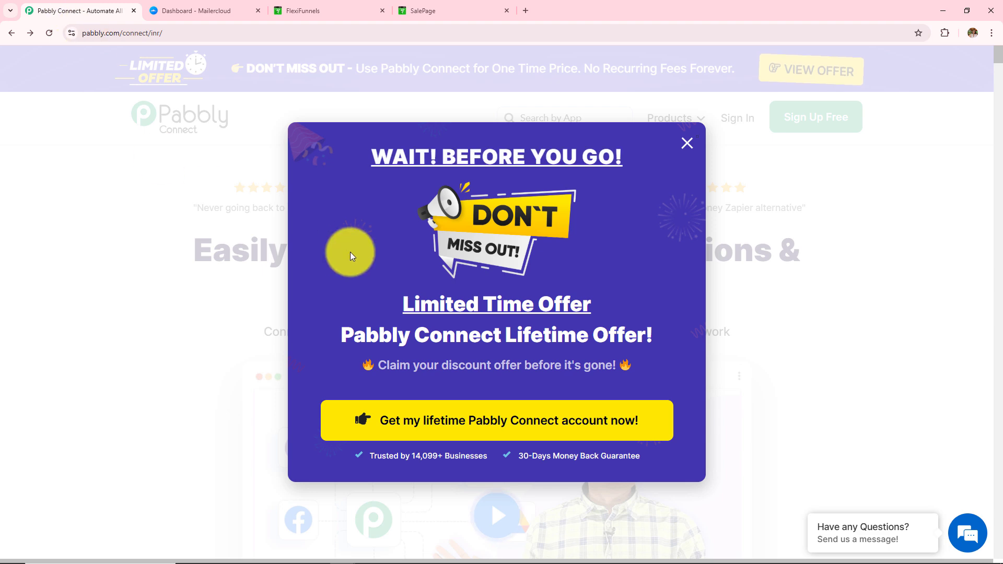
# Close the limited-time offer popup and sign in to the Pabbly account.
pyautogui.click(680, 152)
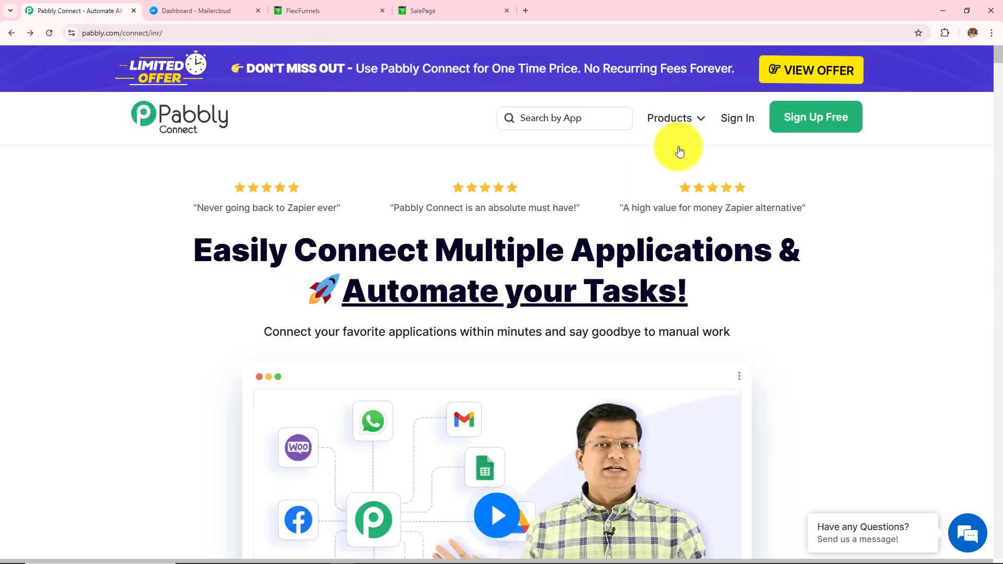
pyautogui.click(169, 32)
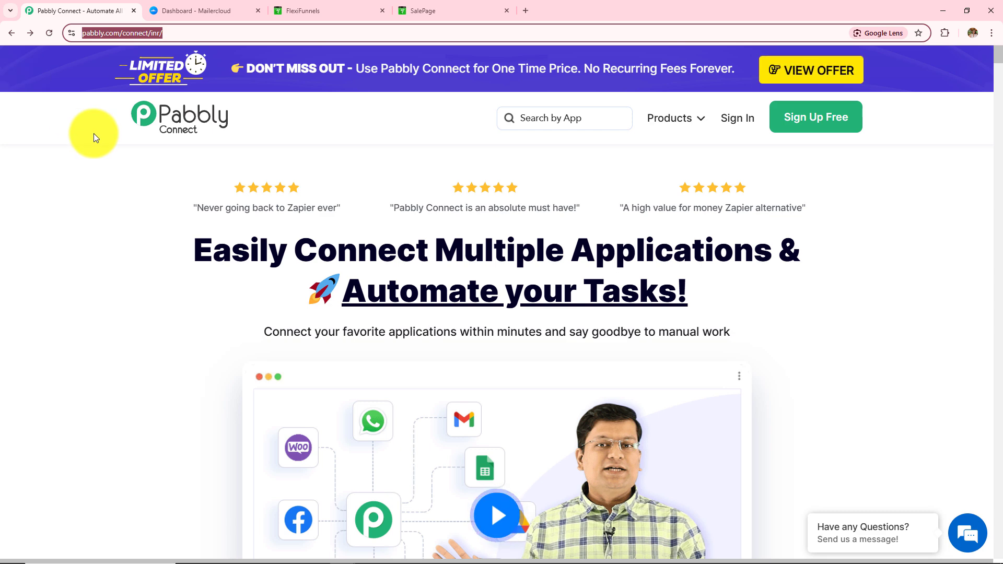
pyautogui.click(93, 162)
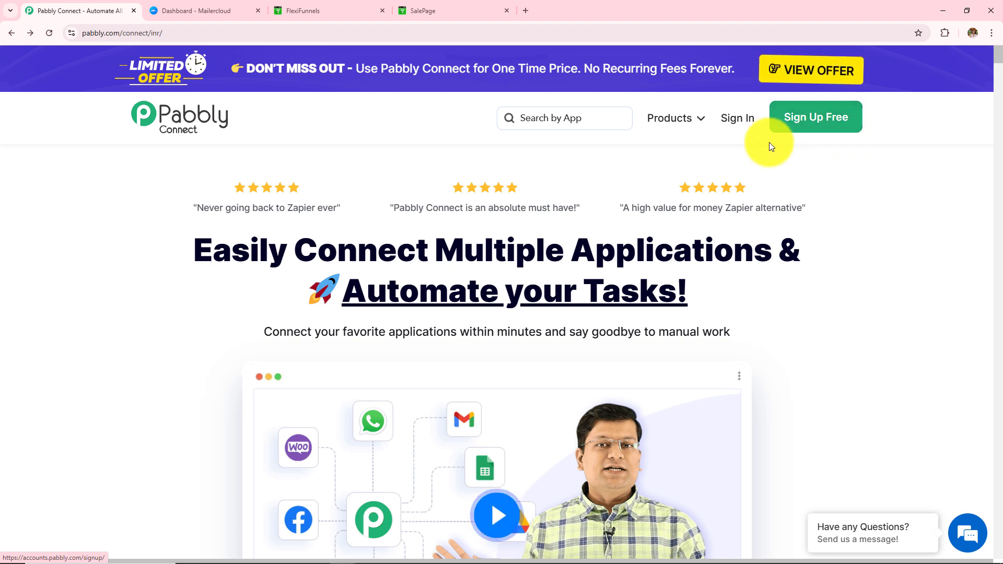
pyautogui.click(753, 125)
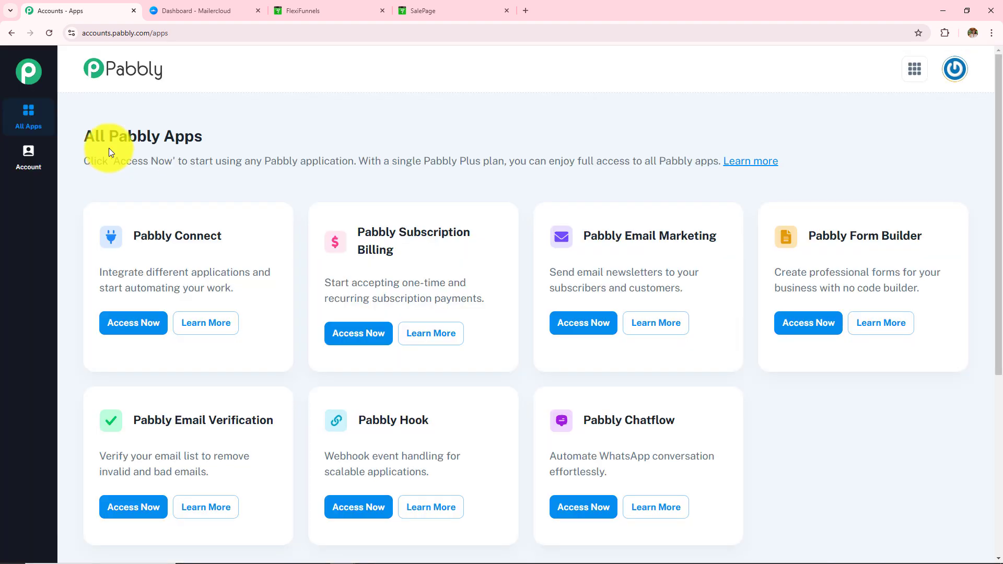
# Launch Pabbly Connect from the All Pabbly Apps page.
pyautogui.moveTo(87, 135); pyautogui.dragTo(278, 145)
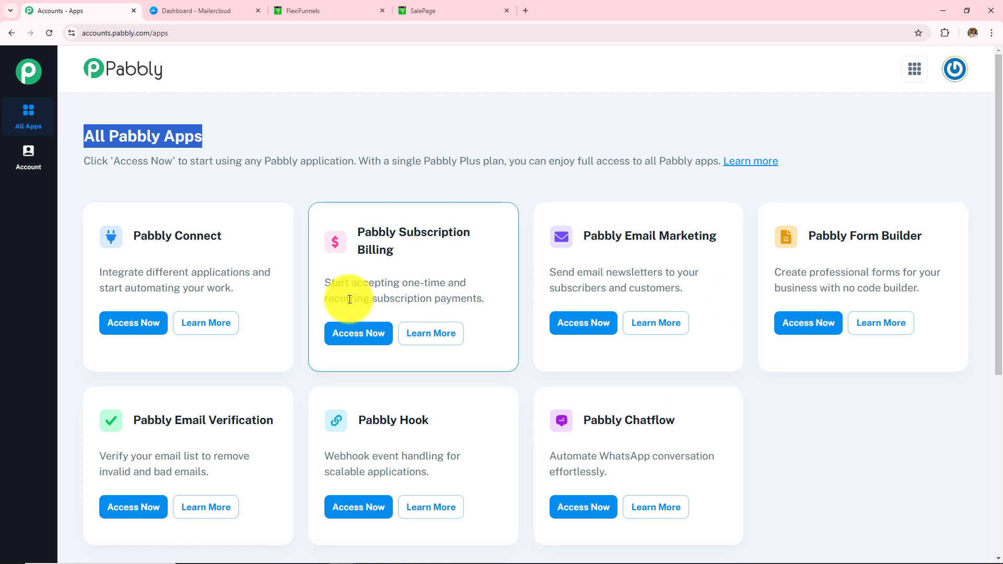
pyautogui.moveTo(134, 235); pyautogui.dragTo(292, 245)
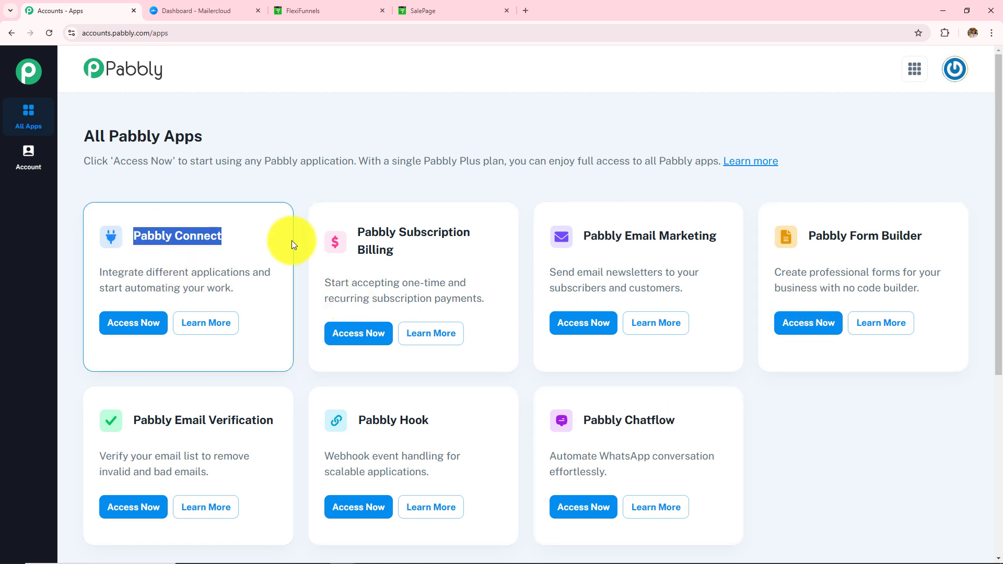
pyautogui.click(129, 324)
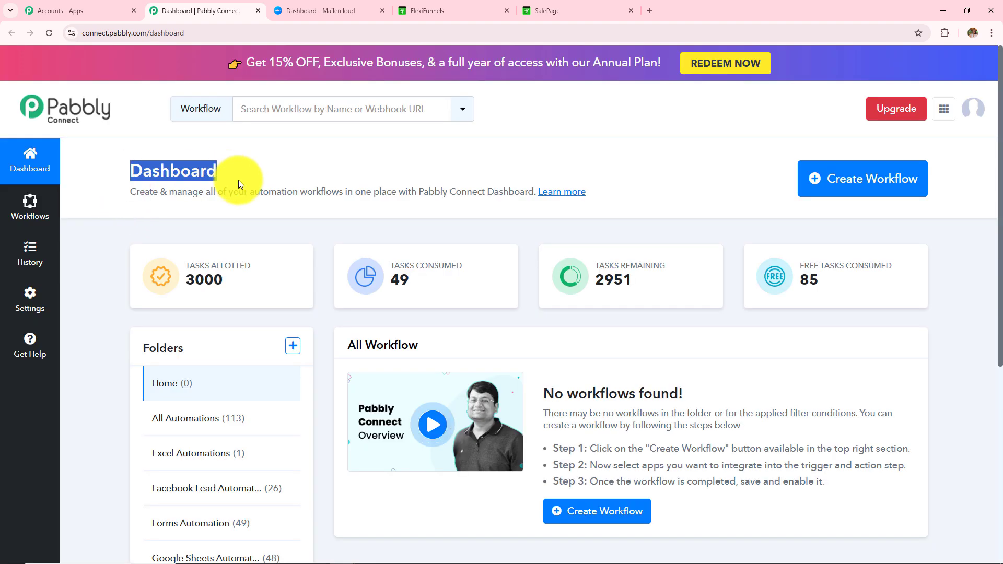
# Look over the All Workflow list, then open and cancel the new folder form.
pyautogui.scroll(-3, 239, 179)
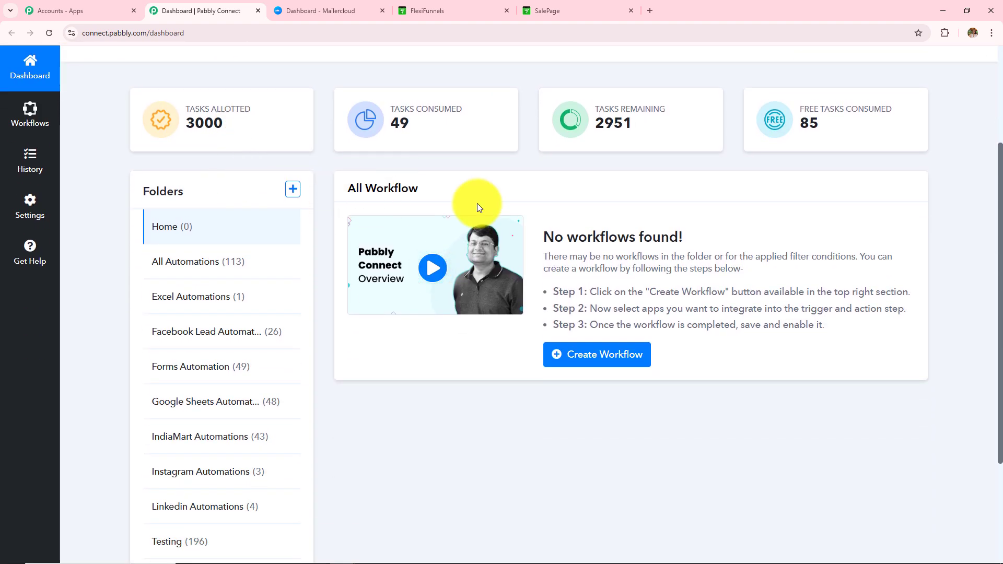
pyautogui.moveTo(478, 203); pyautogui.dragTo(347, 191)
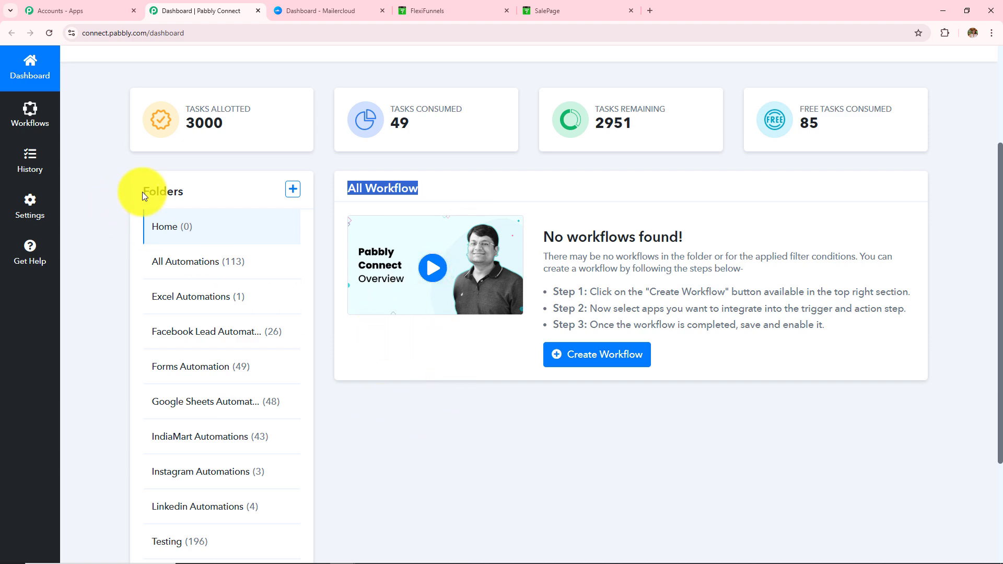
pyautogui.moveTo(142, 194); pyautogui.dragTo(243, 194)
pyautogui.scroll(-3, 244, 203)
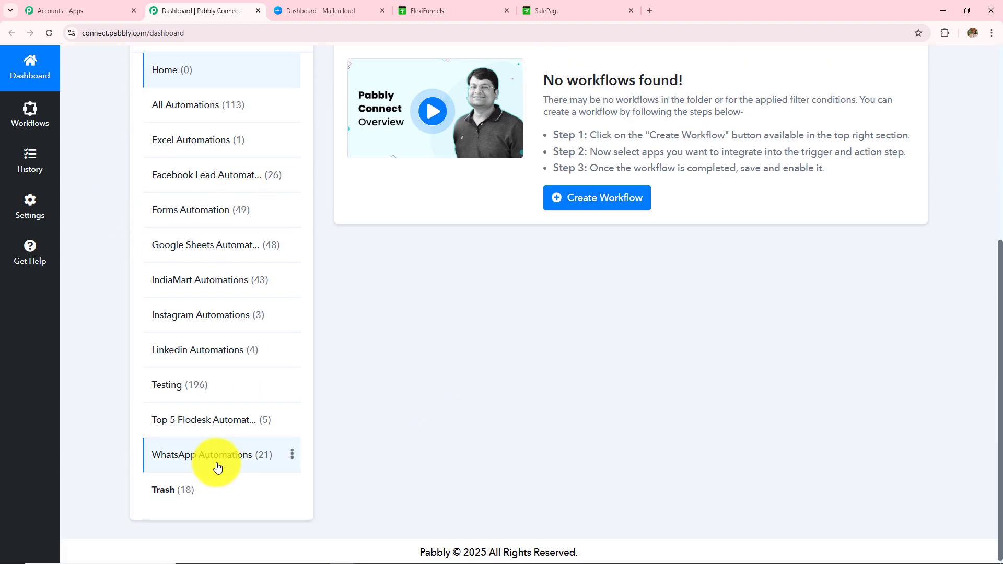
pyautogui.scroll(6, 233, 400)
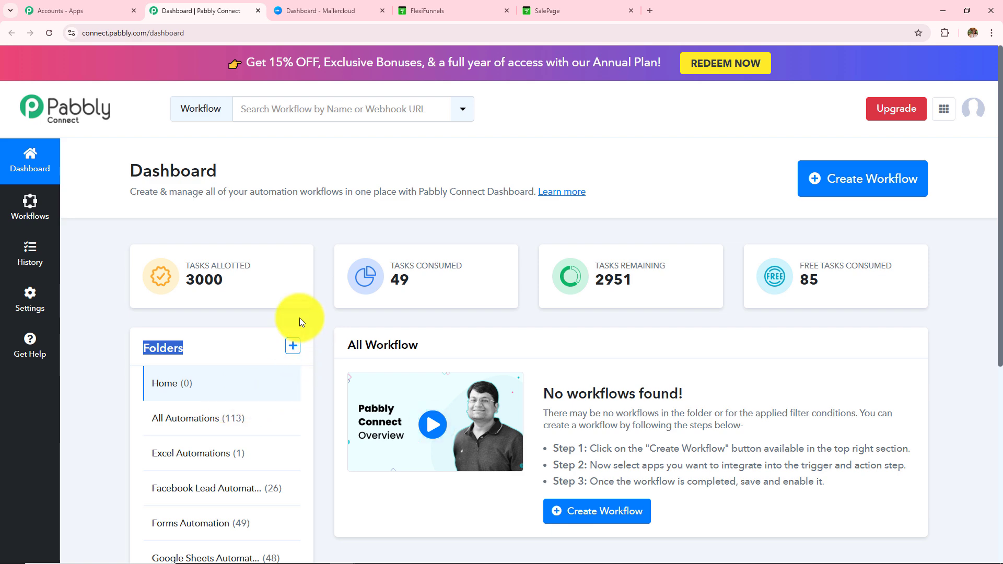
pyautogui.click(293, 344)
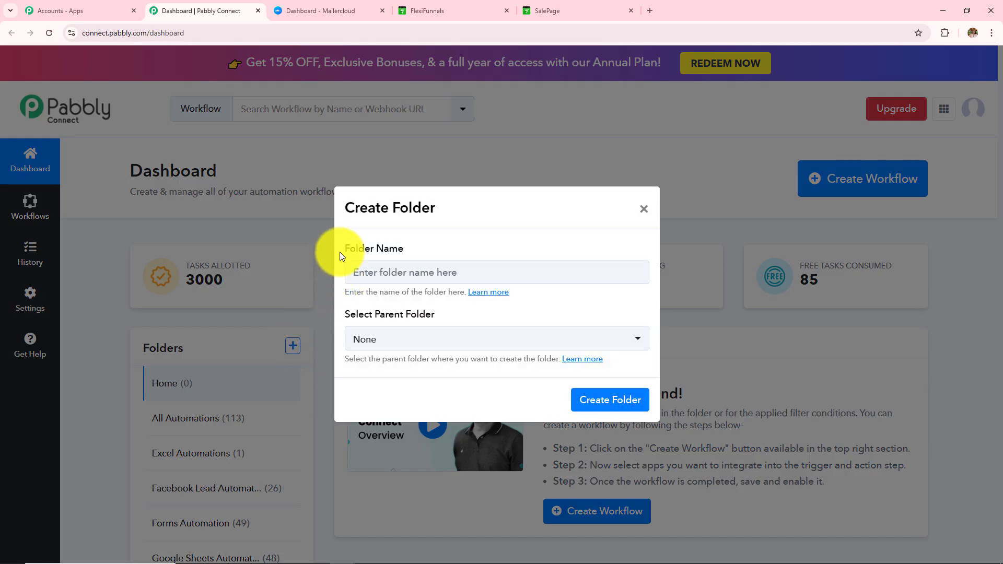
pyautogui.moveTo(340, 249); pyautogui.dragTo(474, 255)
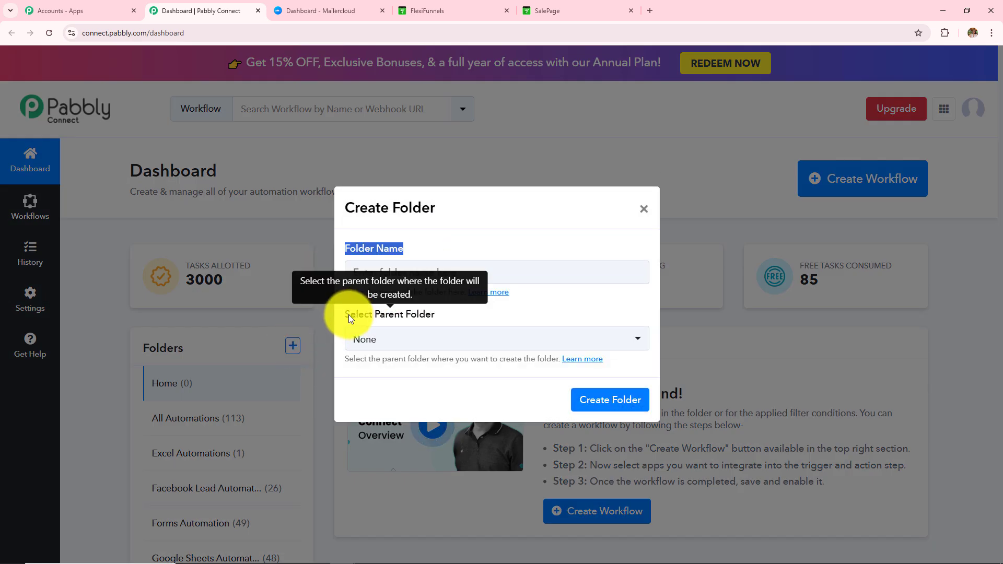
pyautogui.moveTo(350, 314); pyautogui.dragTo(437, 313)
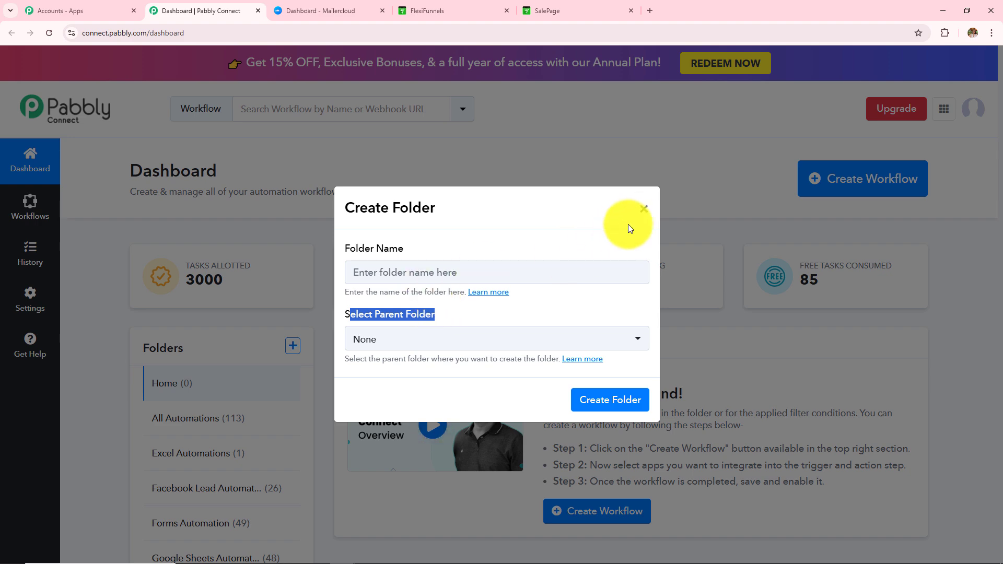
pyautogui.click(643, 210)
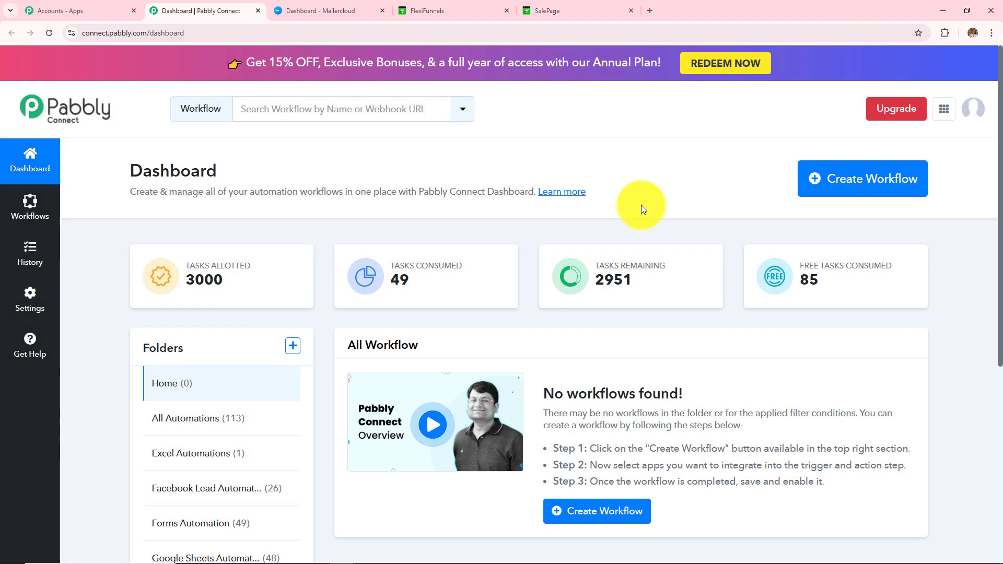
# Start a new workflow named 'How to Create / Update Mailercloud Subscriber on FlexiFunnels Purchase'.
pyautogui.click(918, 177)
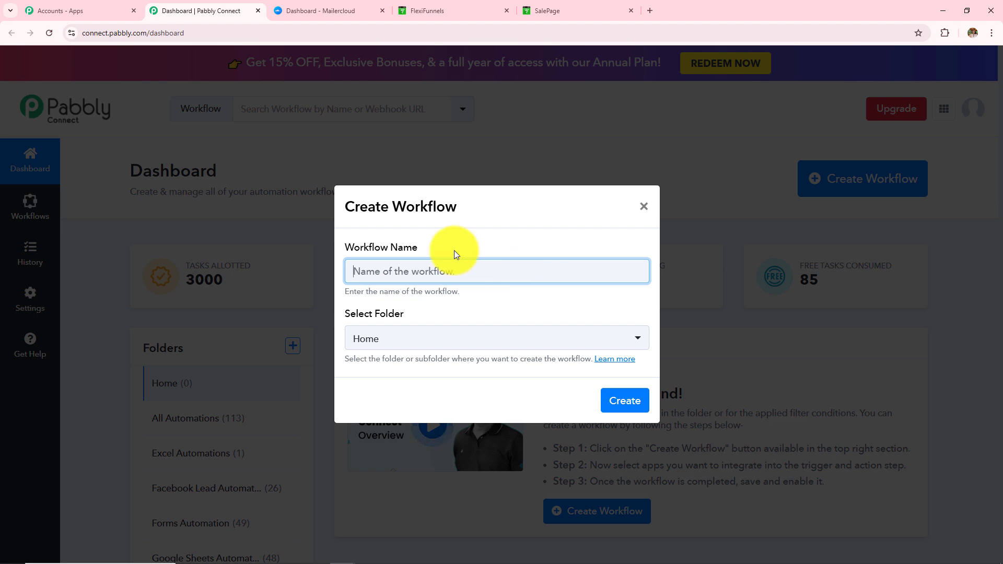
pyautogui.moveTo(347, 245); pyautogui.dragTo(346, 310)
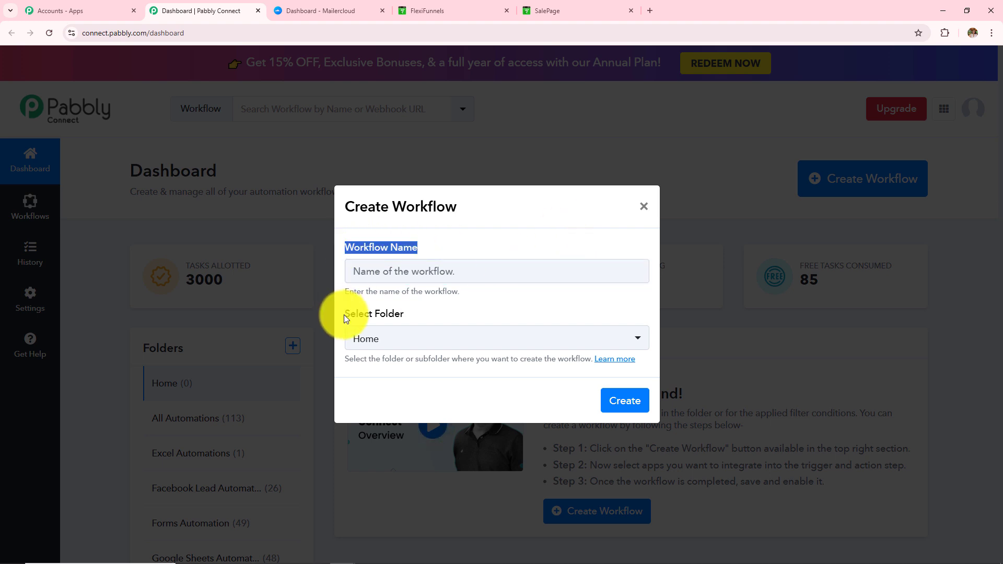
pyautogui.click(344, 315)
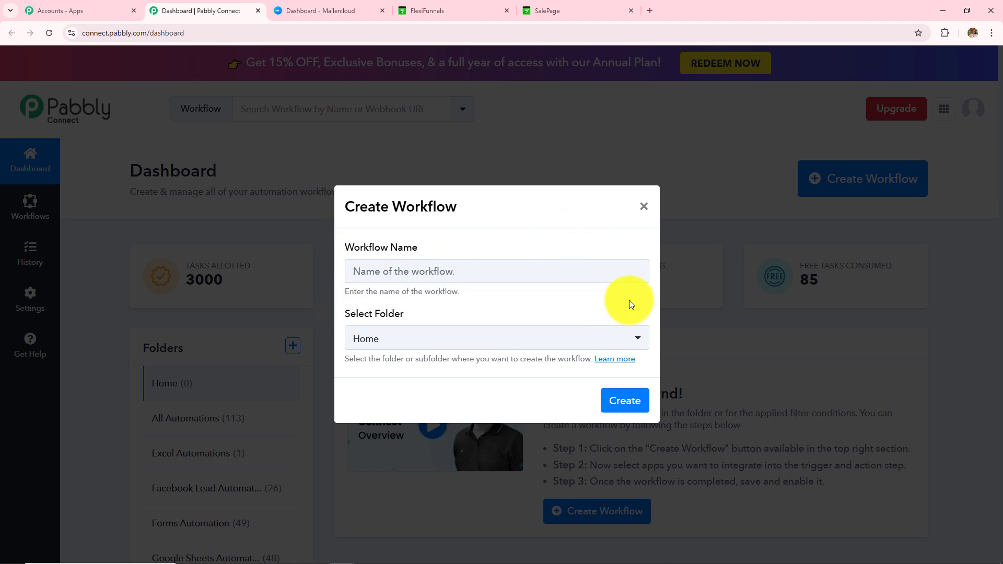
pyautogui.click(529, 276)
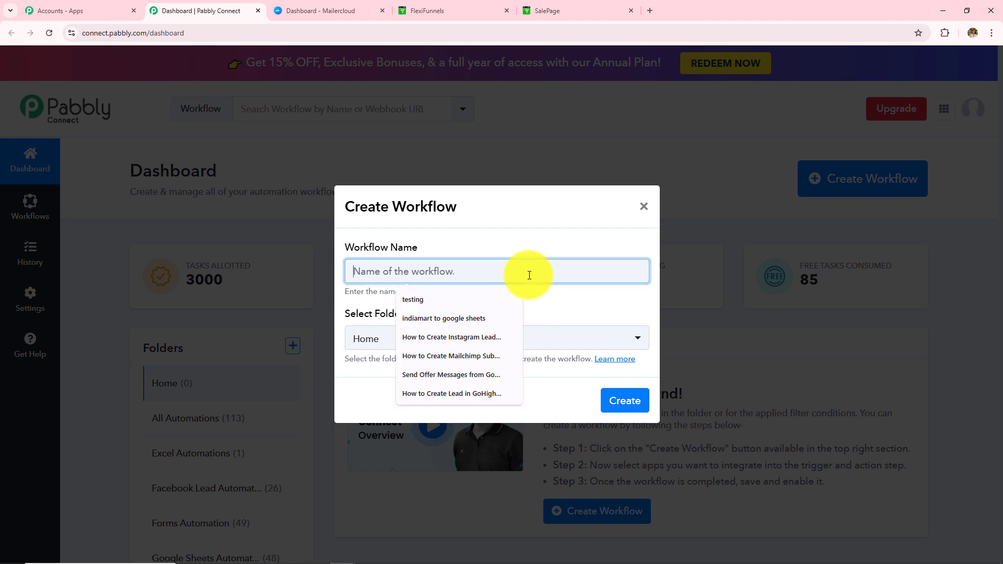
pyautogui.write('How to Create / Update Mailercloud Subscriber on FlexiFunnels Purchase')
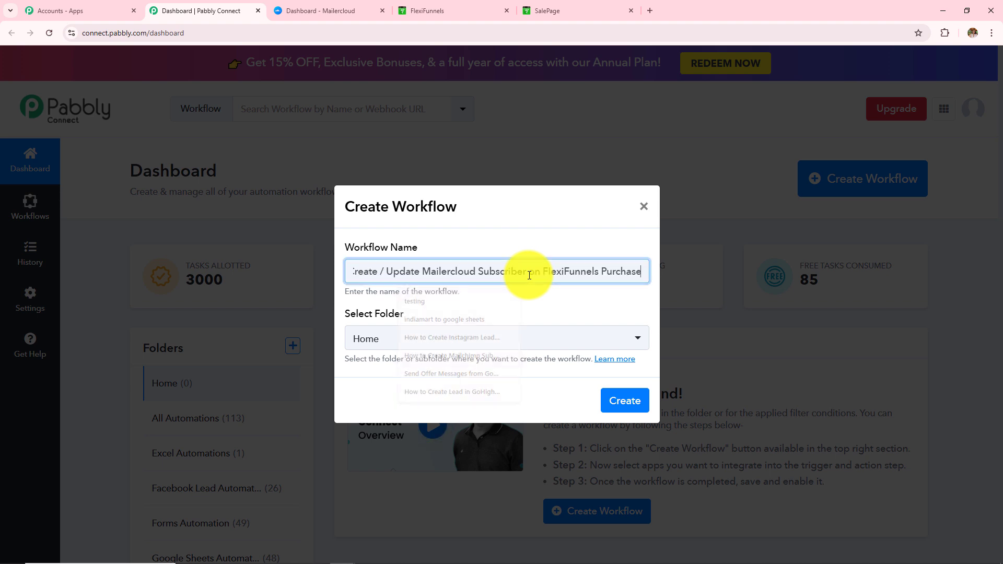
pyautogui.moveTo(520, 271); pyautogui.dragTo(687, 281)
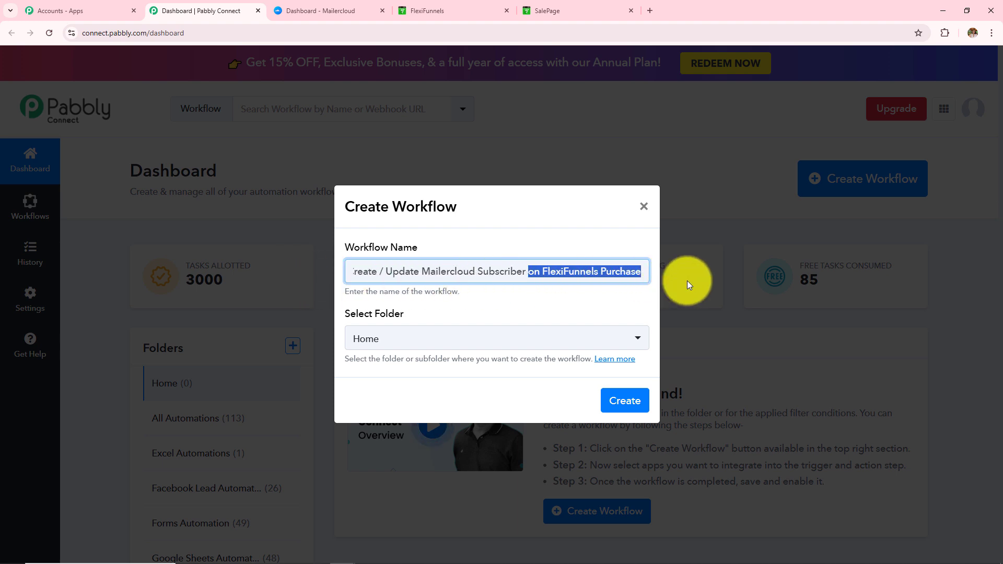
# Place the workflow in the All Automations folder and create it.
pyautogui.click(404, 340)
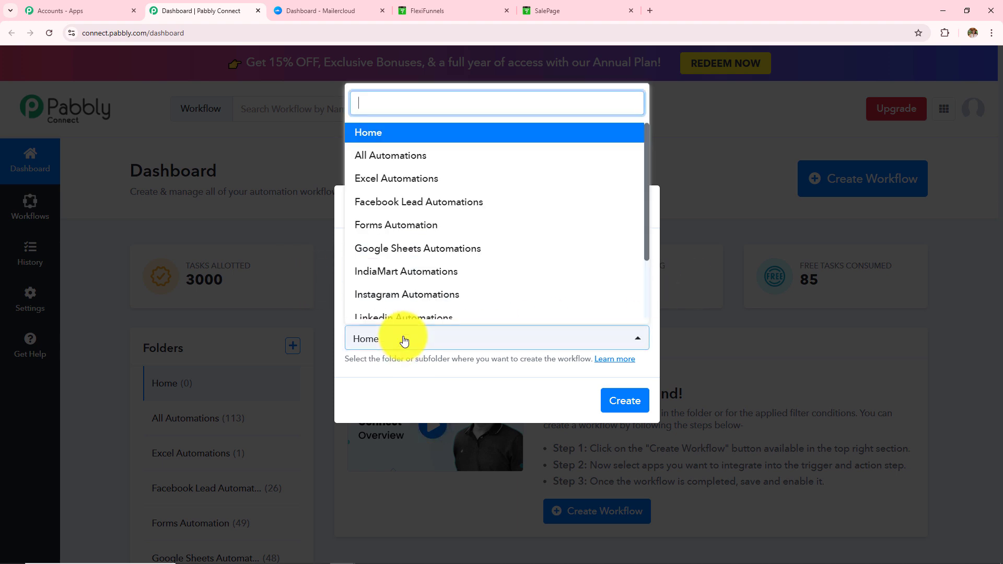
pyautogui.scroll(-3, 434, 290)
pyautogui.scroll(3, 437, 283)
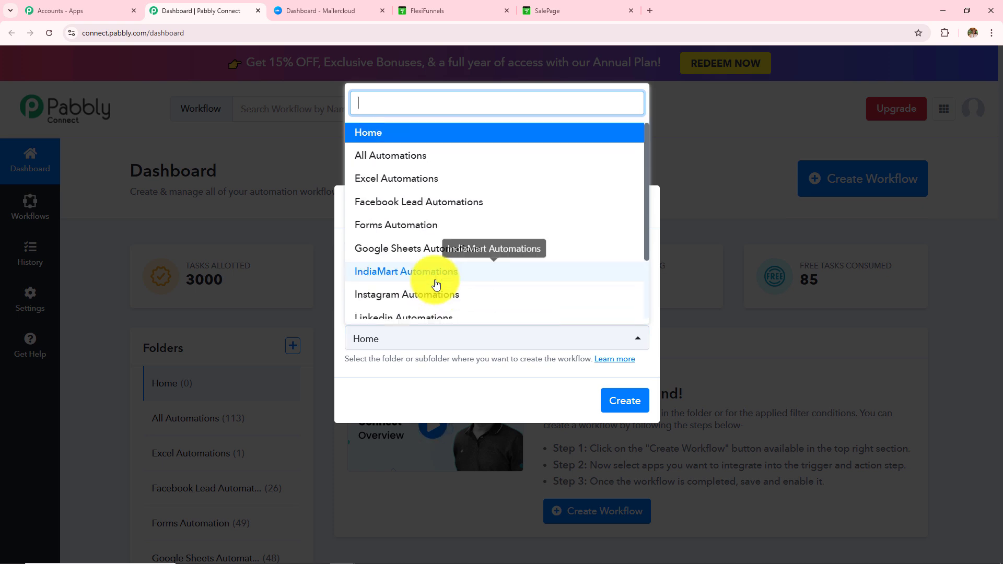
pyautogui.scroll(-3, 437, 284)
pyautogui.scroll(3, 436, 283)
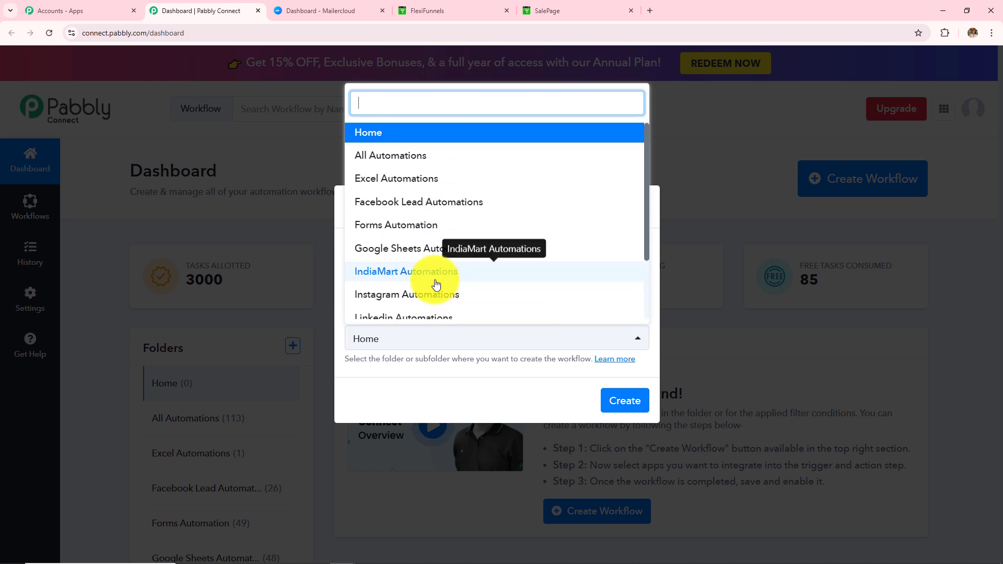
pyautogui.click(417, 158)
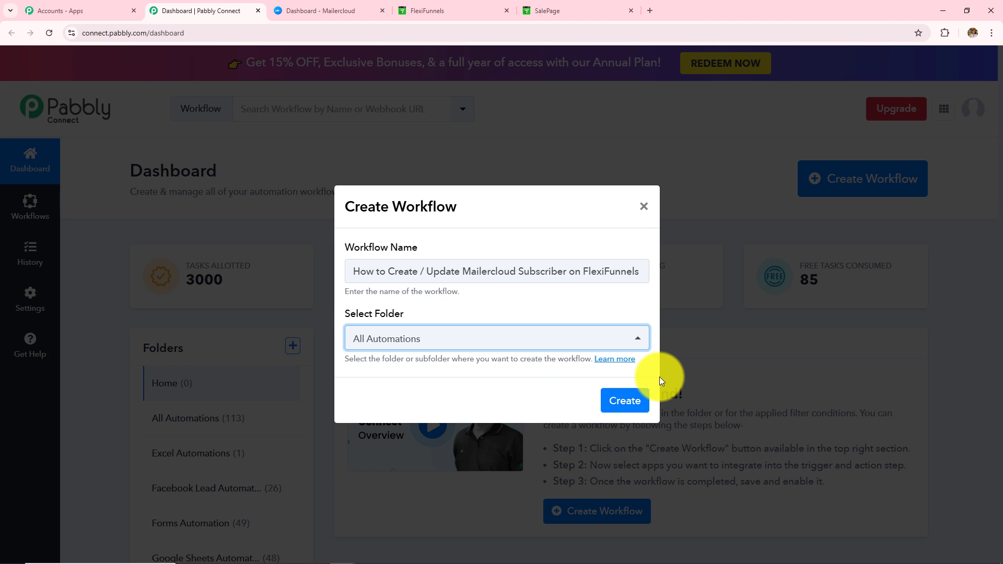
pyautogui.click(626, 400)
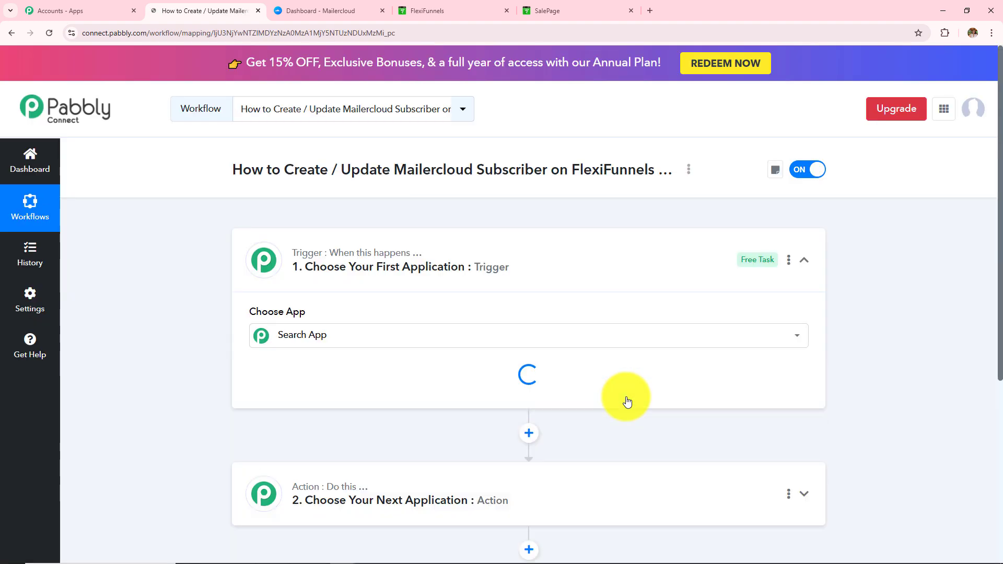
# Collapse and re-expand the trigger card to reveal the Choose App search and grid.
pyautogui.click(520, 262)
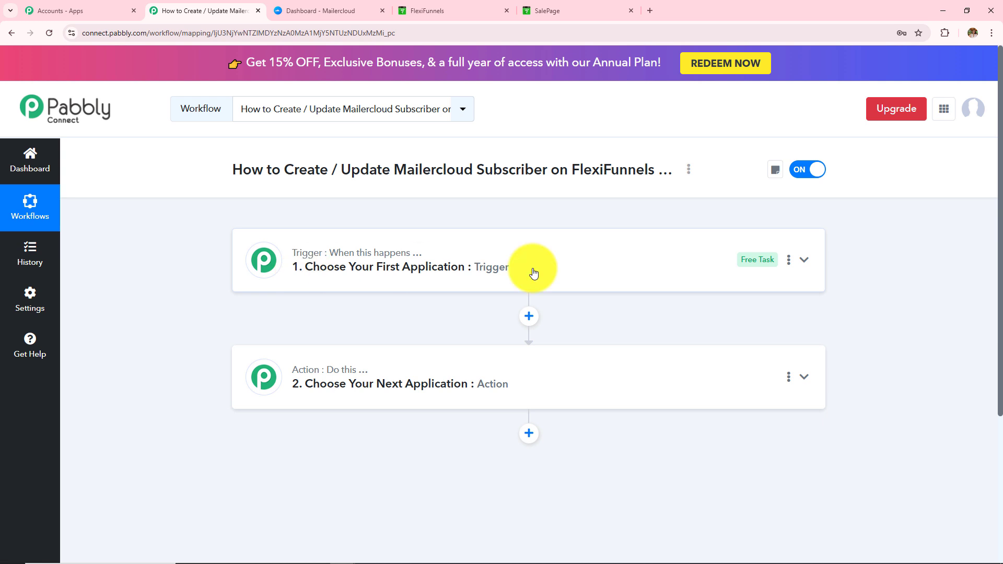
pyautogui.moveTo(331, 372)
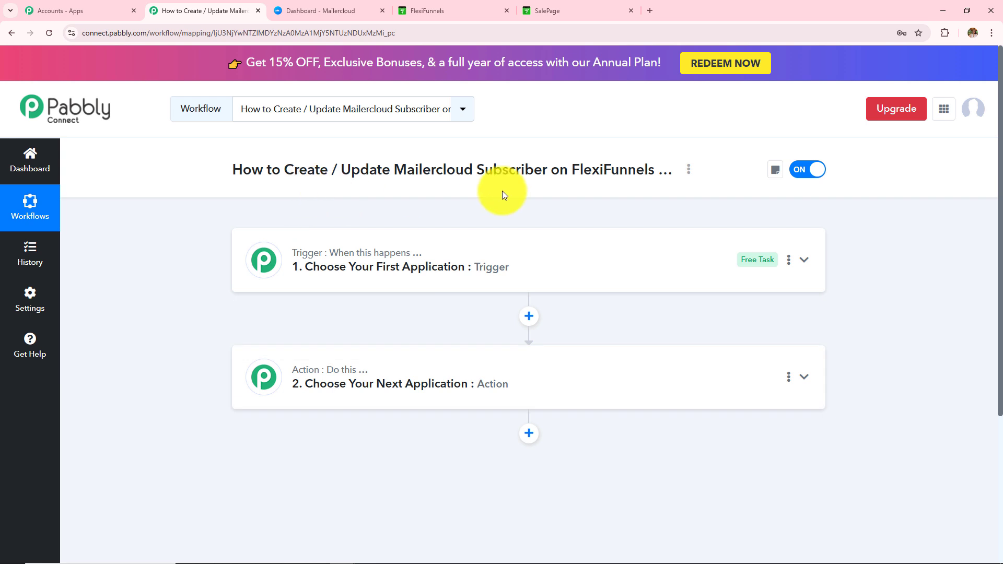
# Set the trigger to FlexiFunnels with the New Purchase event and review the webhook setup steps.
pyautogui.click(458, 271)
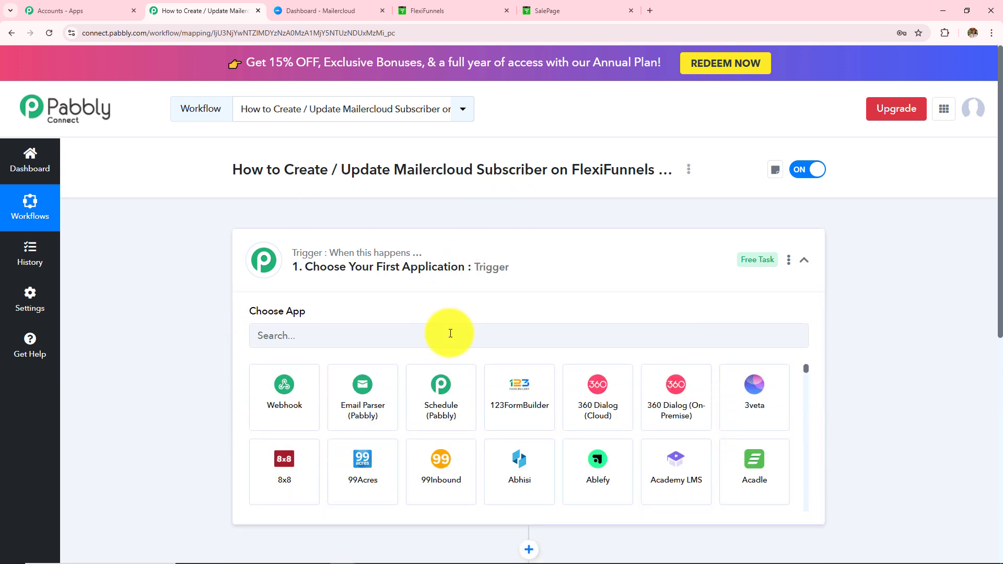
pyautogui.write('Flexi')
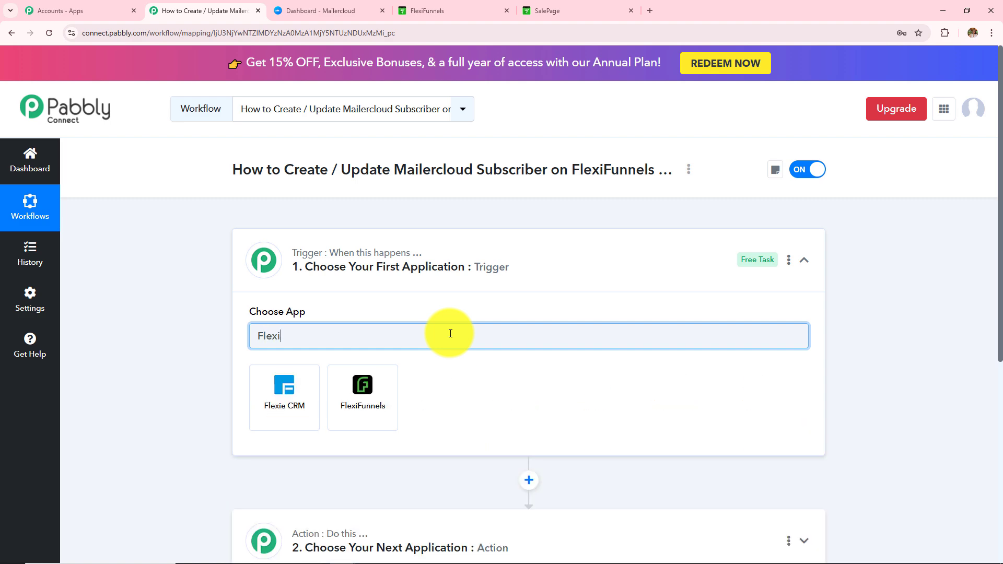
pyautogui.click(364, 396)
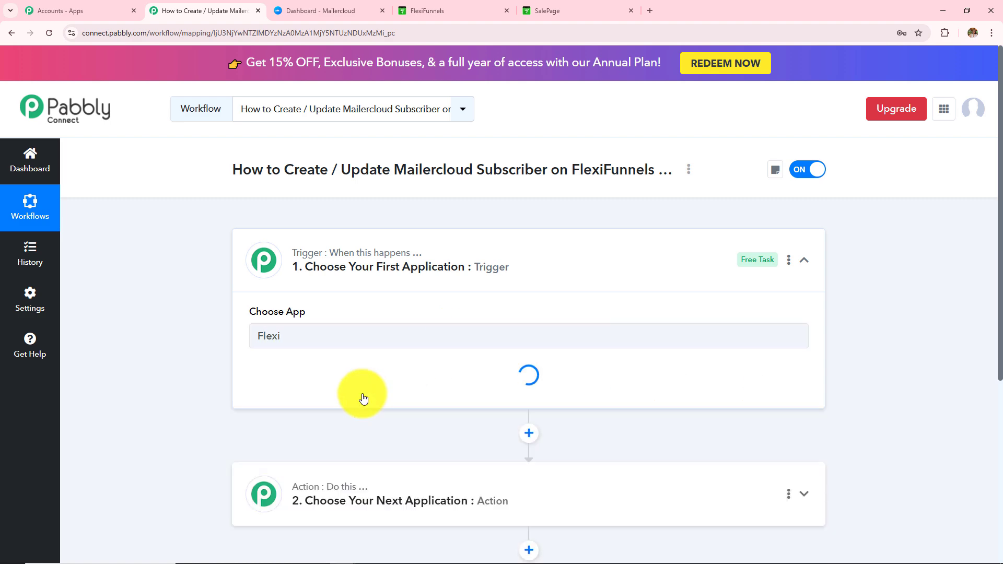
pyautogui.click(365, 398)
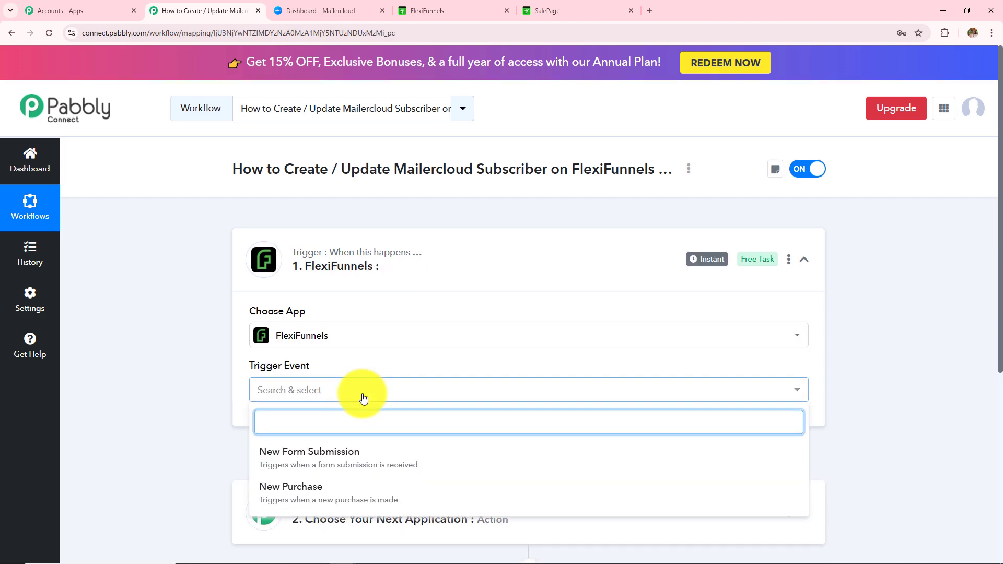
pyautogui.scroll(-3, 364, 398)
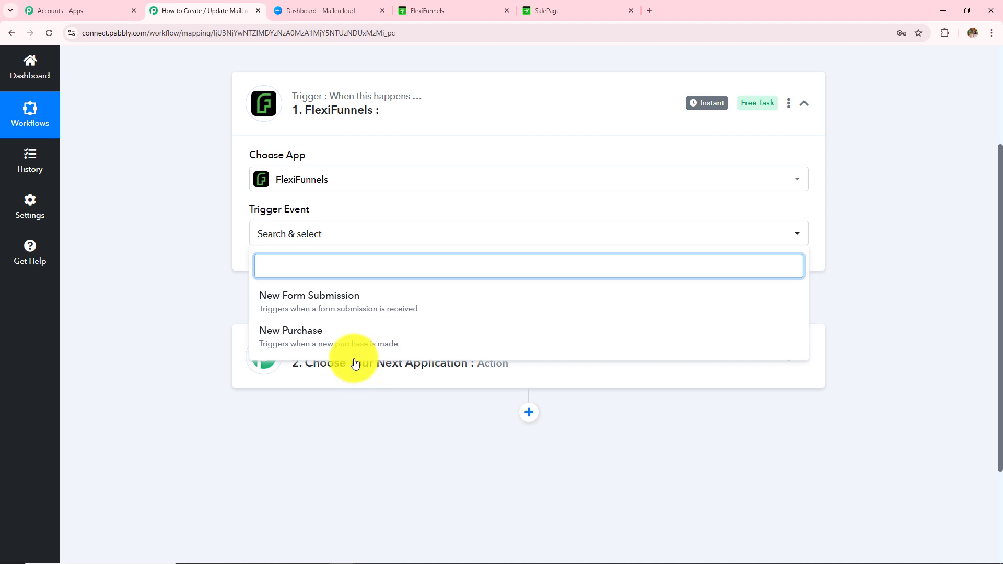
pyautogui.click(351, 343)
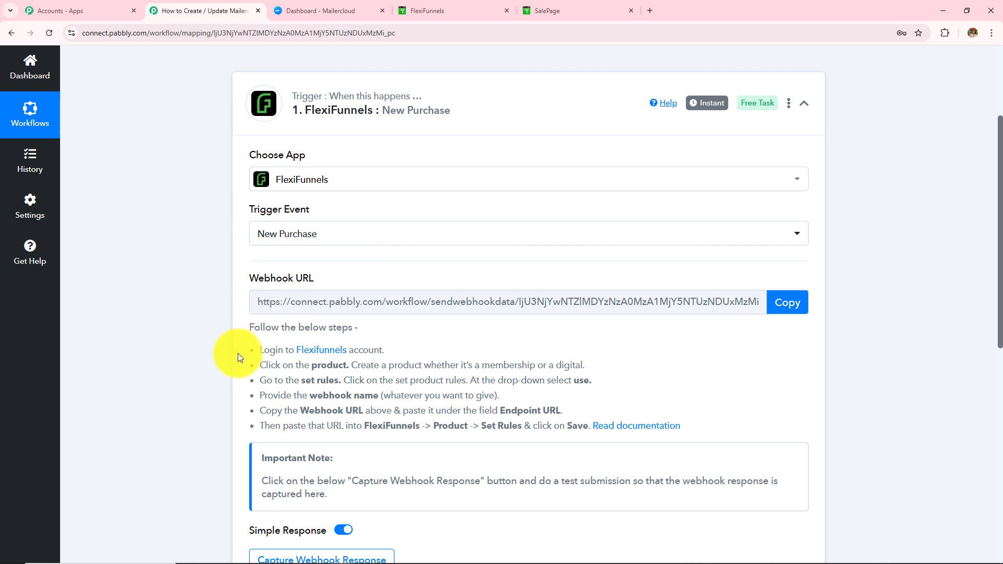
pyautogui.moveTo(238, 353); pyautogui.dragTo(755, 427)
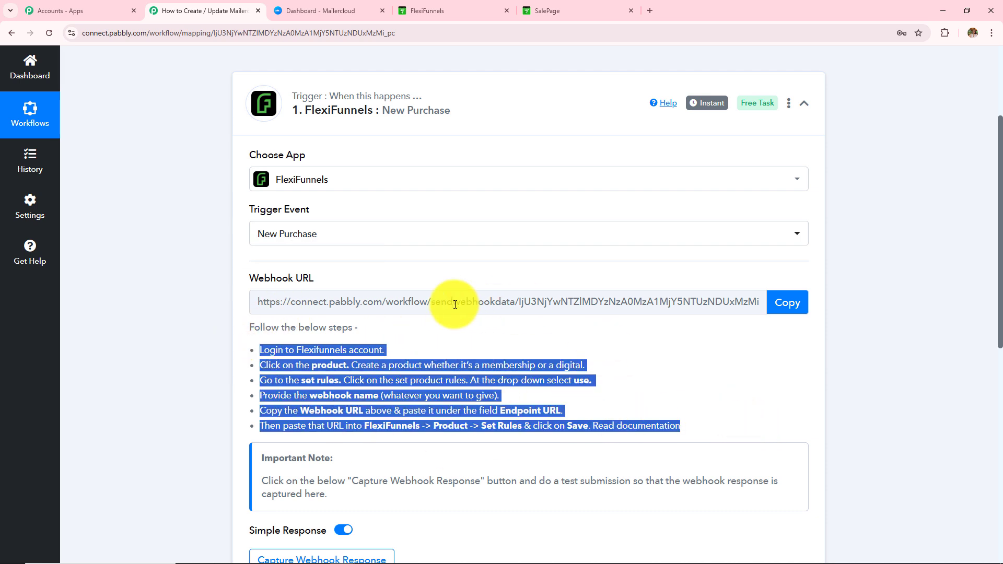
# Start a new product rule for the Web Camera product in FlexiFunnels.
pyautogui.click(439, 10)
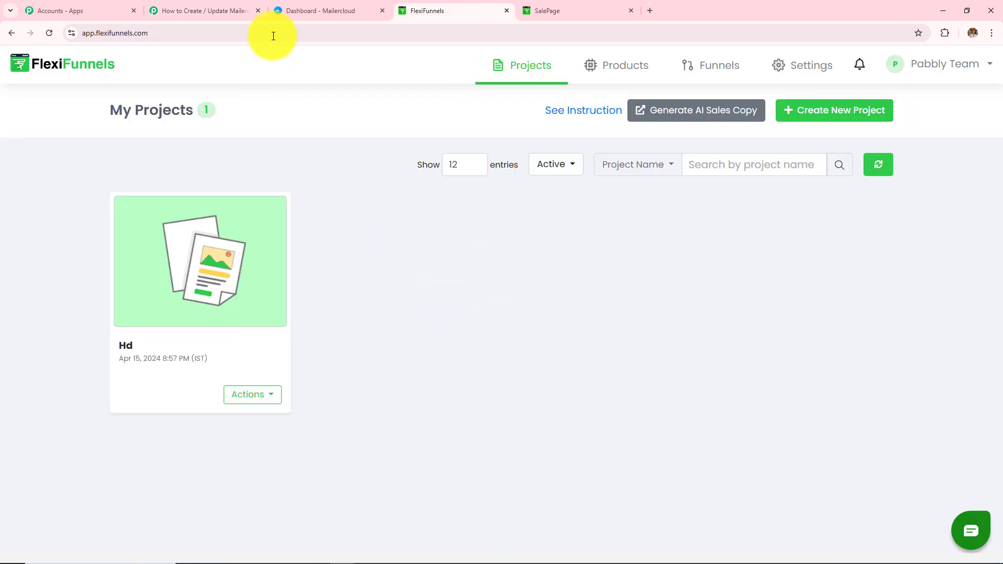
pyautogui.click(223, 11)
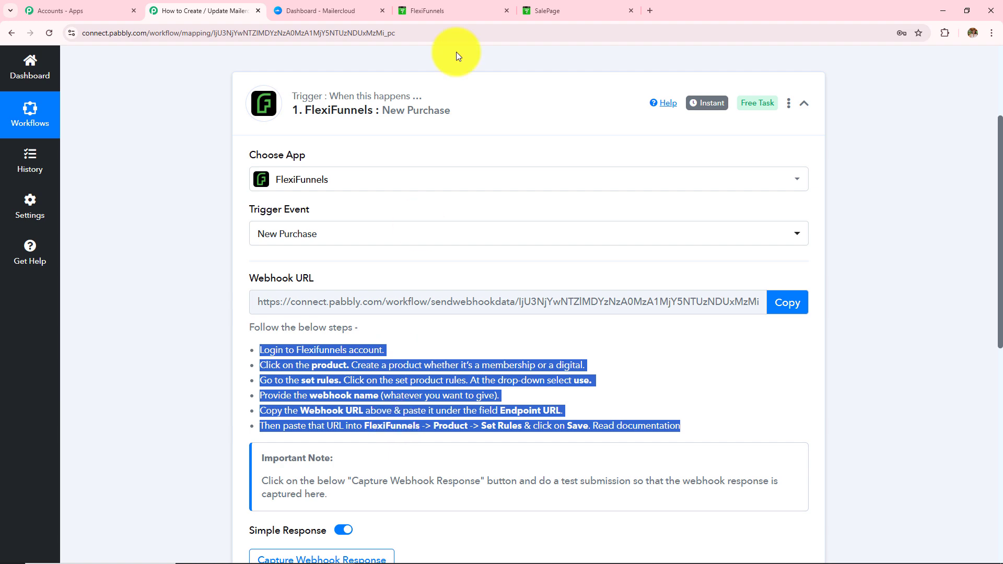
pyautogui.click(460, 12)
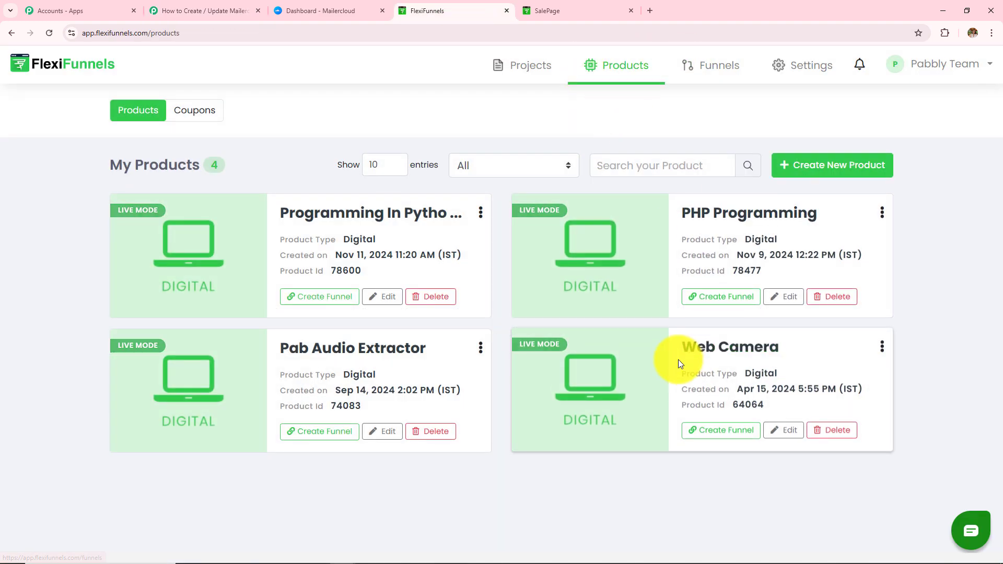
pyautogui.click(723, 351)
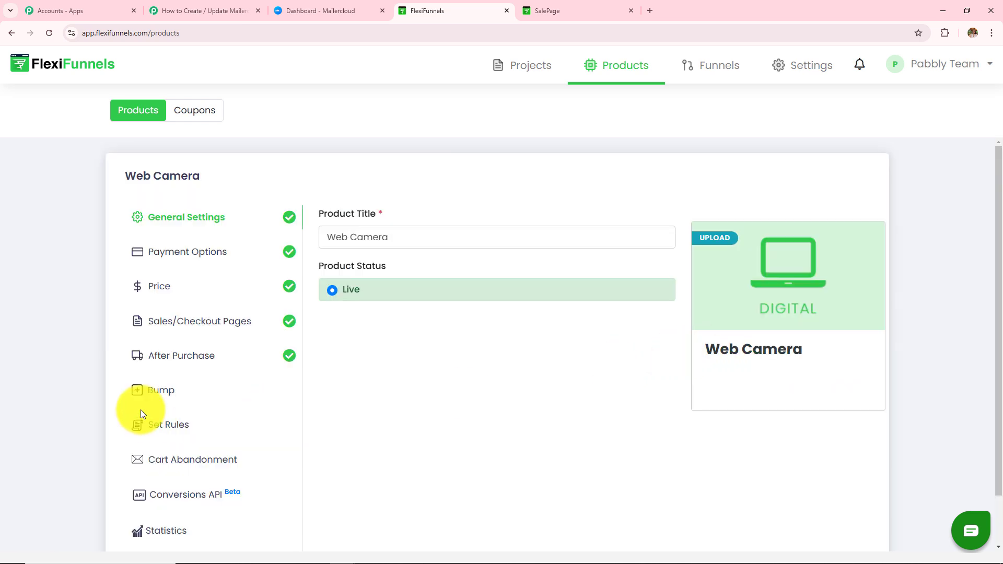
pyautogui.click(158, 429)
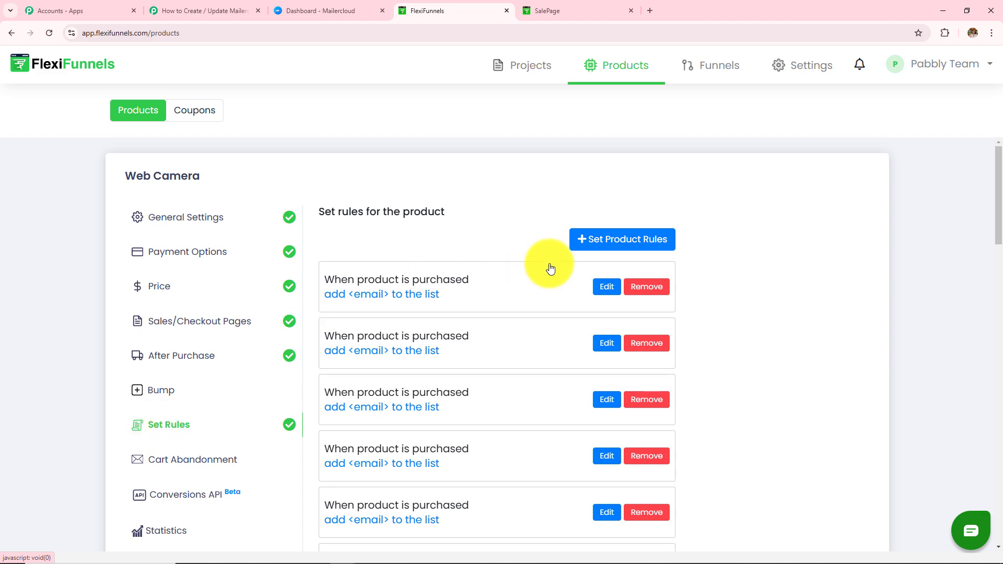
pyautogui.click(592, 243)
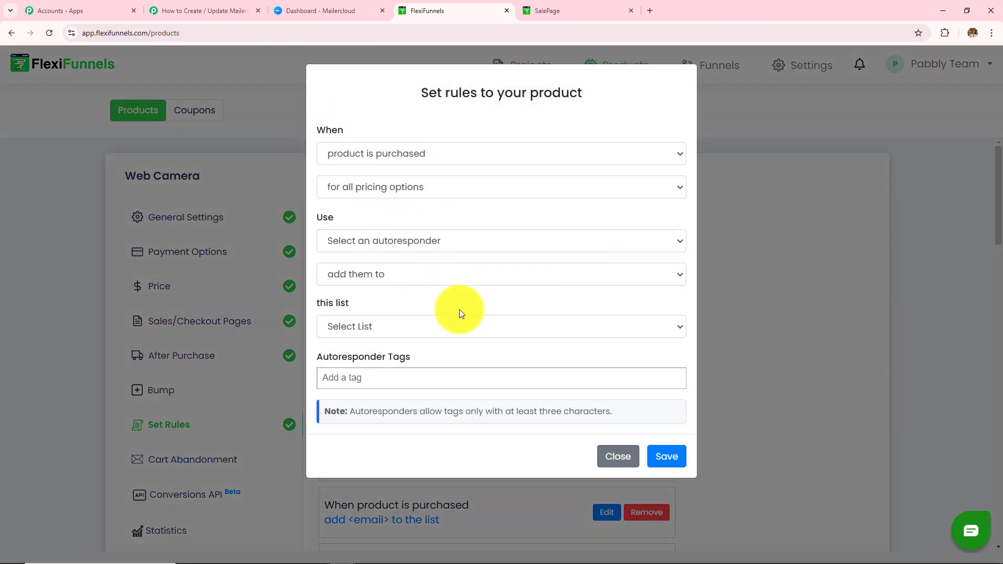
# Set the rule to fire when the product is purchased, for all pricing options, via Webhook.
pyautogui.click(362, 152)
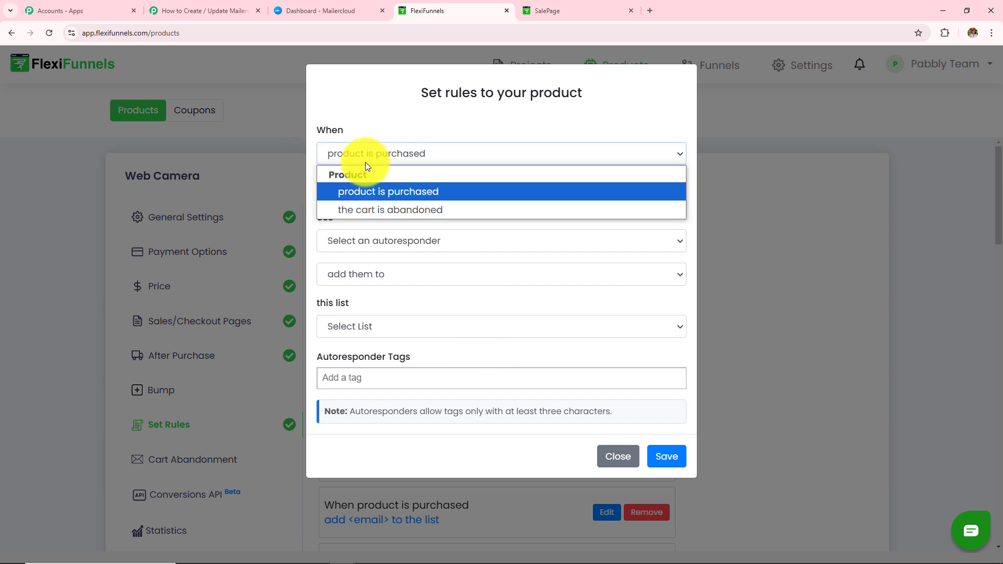
pyautogui.click(389, 191)
pyautogui.click(390, 189)
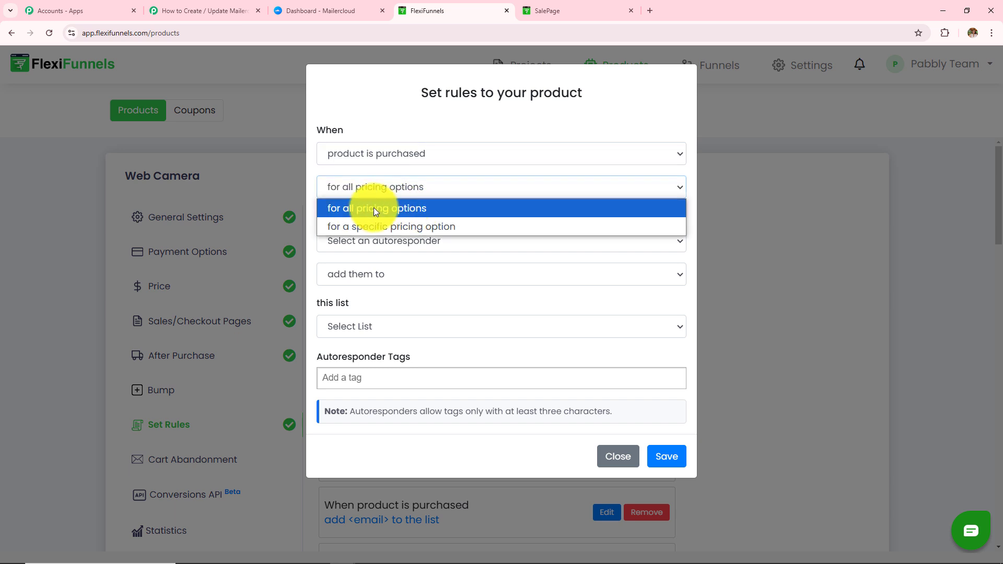
pyautogui.click(426, 210)
pyautogui.click(424, 241)
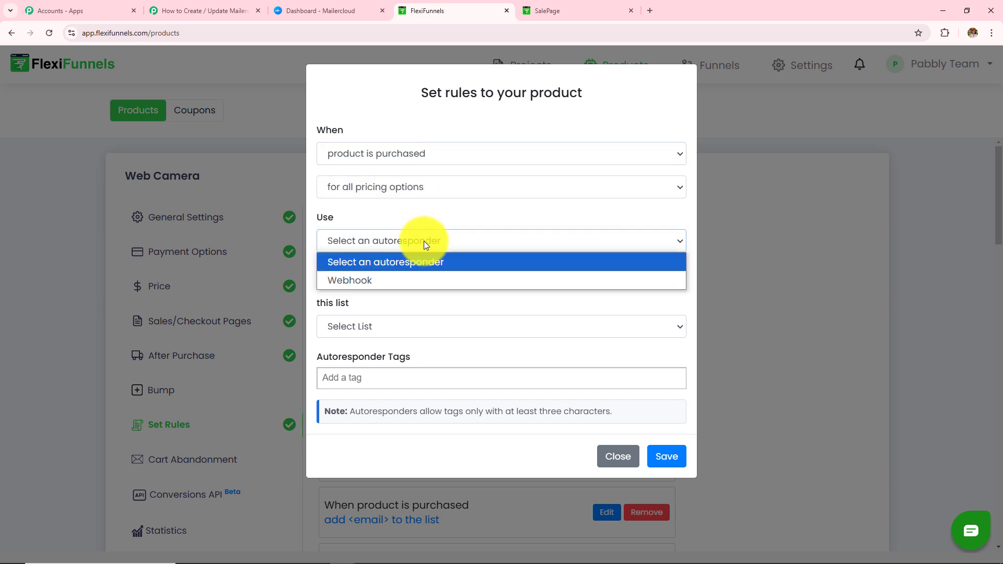
pyautogui.click(397, 280)
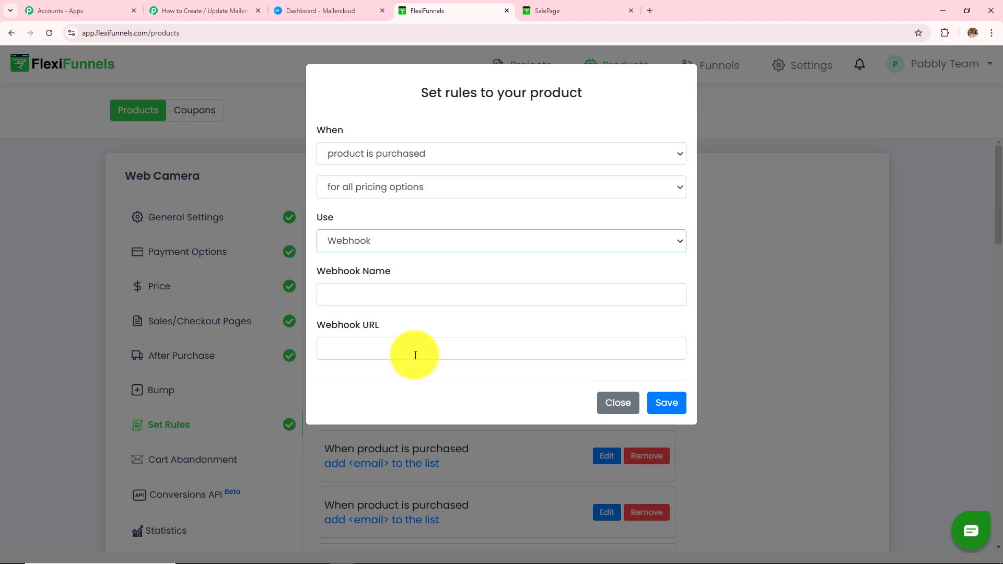
# Paste the Pabbly webhook URL, name the webhook Testing123, and save the rule.
pyautogui.click(235, 10)
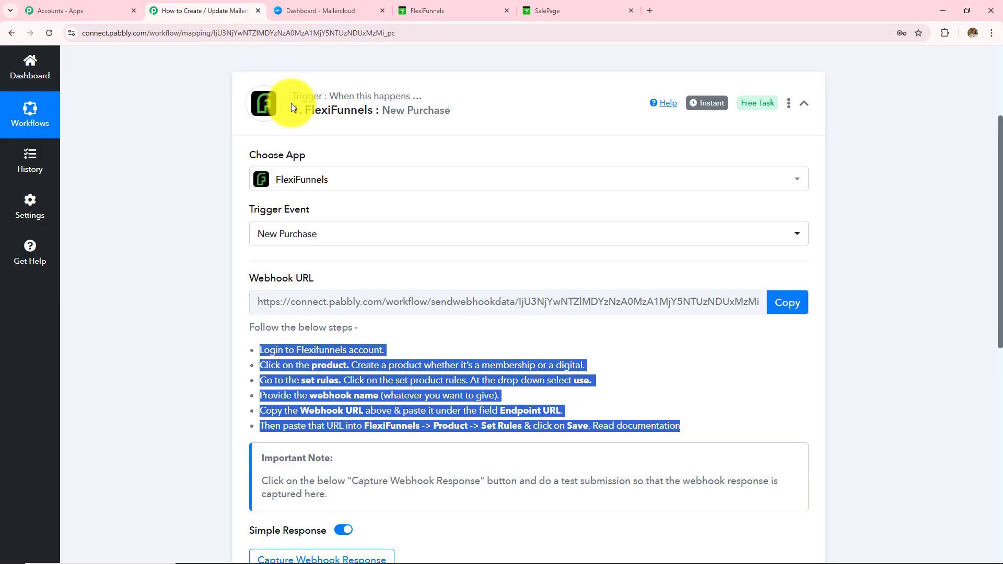
pyautogui.click(799, 310)
pyautogui.click(426, 9)
pyautogui.click(474, 347)
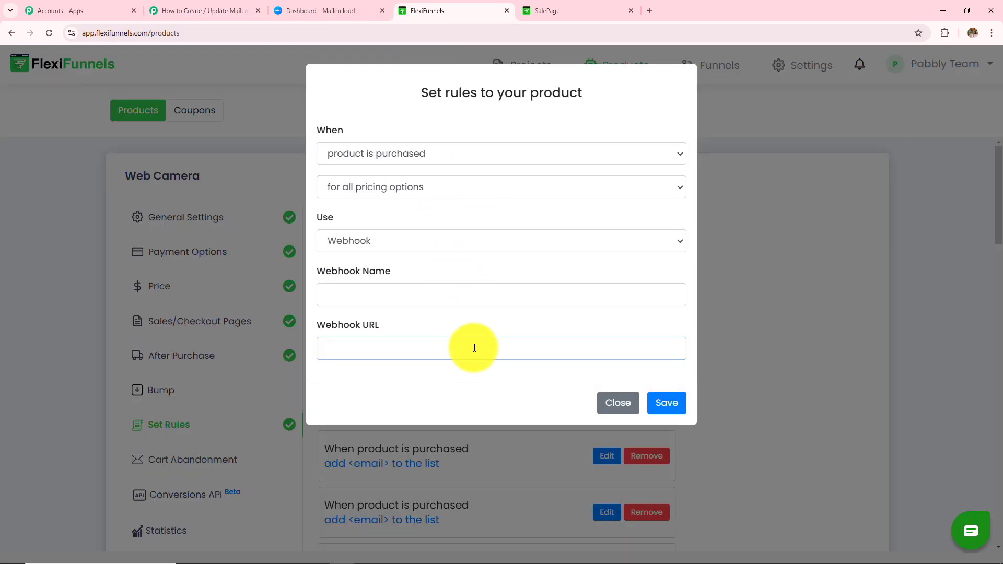
pyautogui.hotkey('ctrl', 'v')
pyautogui.click(420, 293)
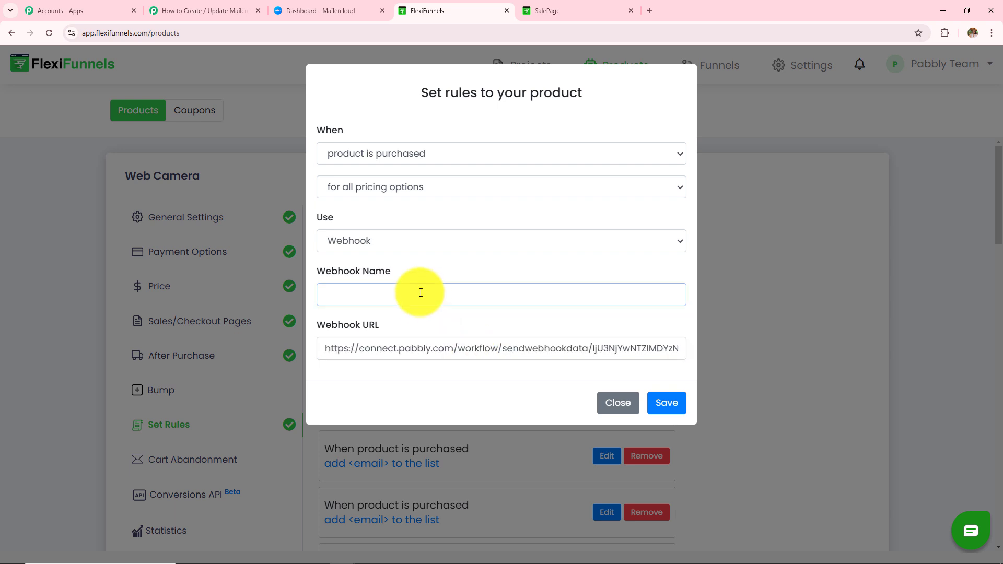
pyautogui.write('Testing123')
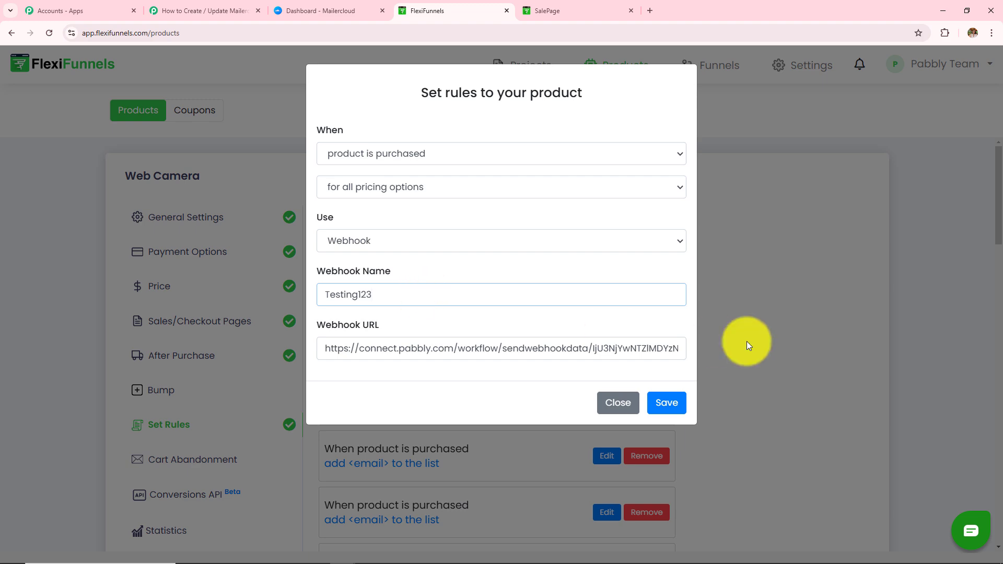
pyautogui.click(673, 412)
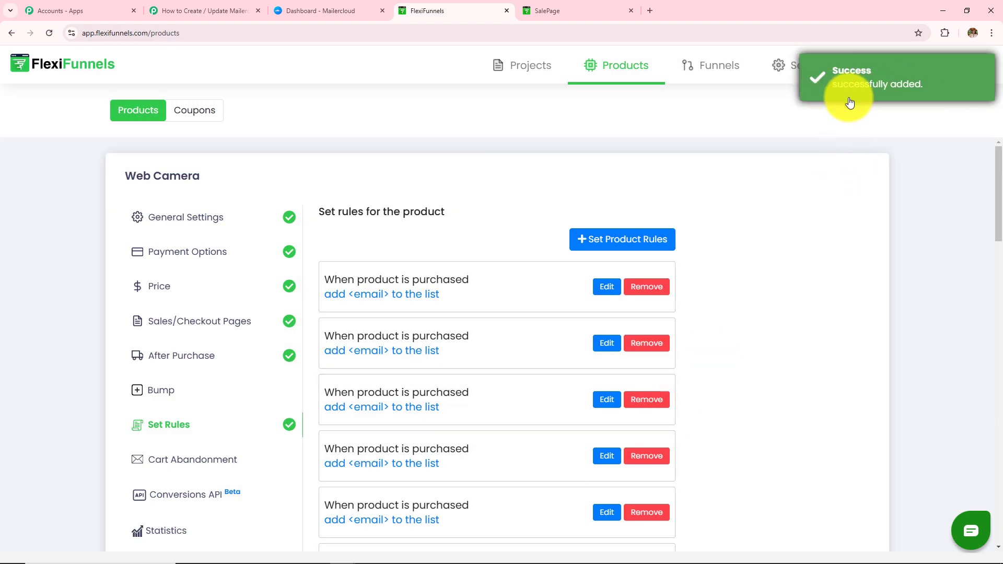
# Confirm the Pabbly trigger is waiting for a webhook response from a test submission.
pyautogui.click(199, 9)
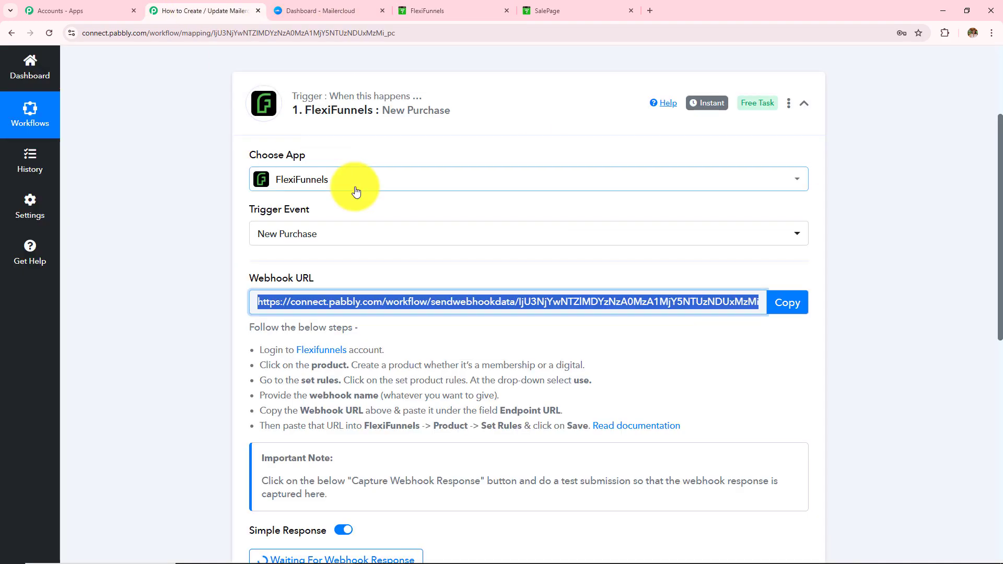
pyautogui.click(456, 11)
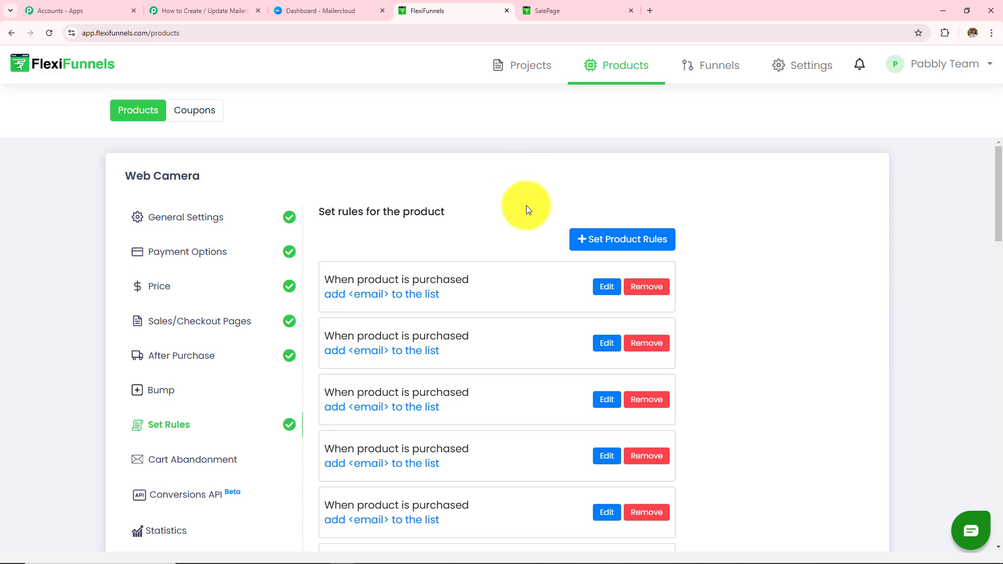
pyautogui.click(238, 11)
pyautogui.scroll(-3, 322, 208)
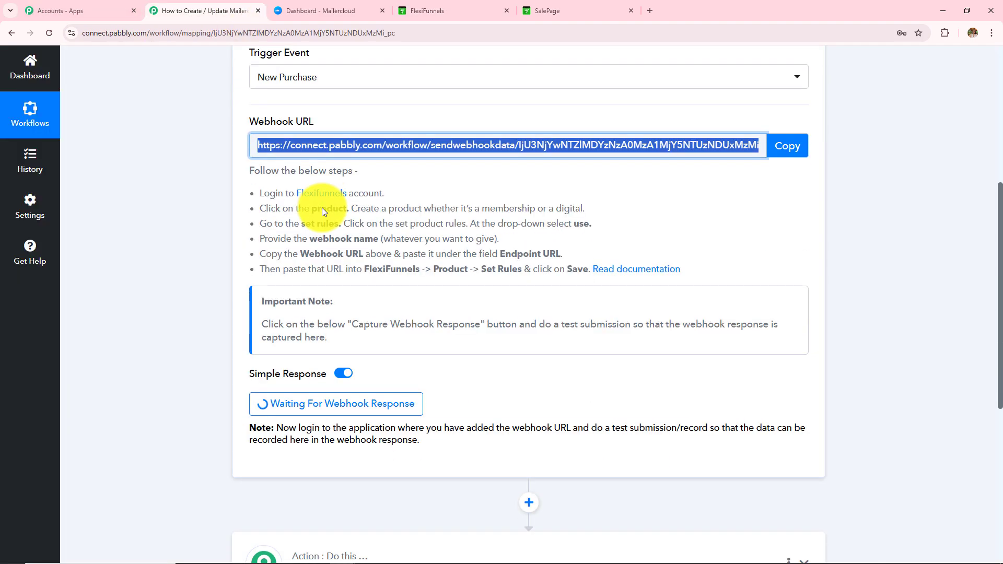
pyautogui.scroll(-3, 322, 208)
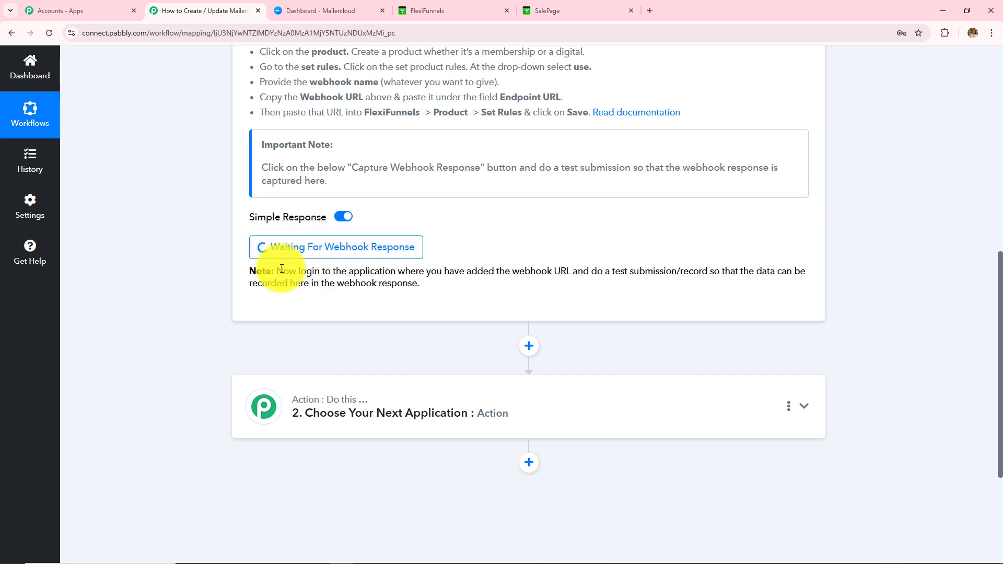
pyautogui.moveTo(277, 270); pyautogui.dragTo(459, 290)
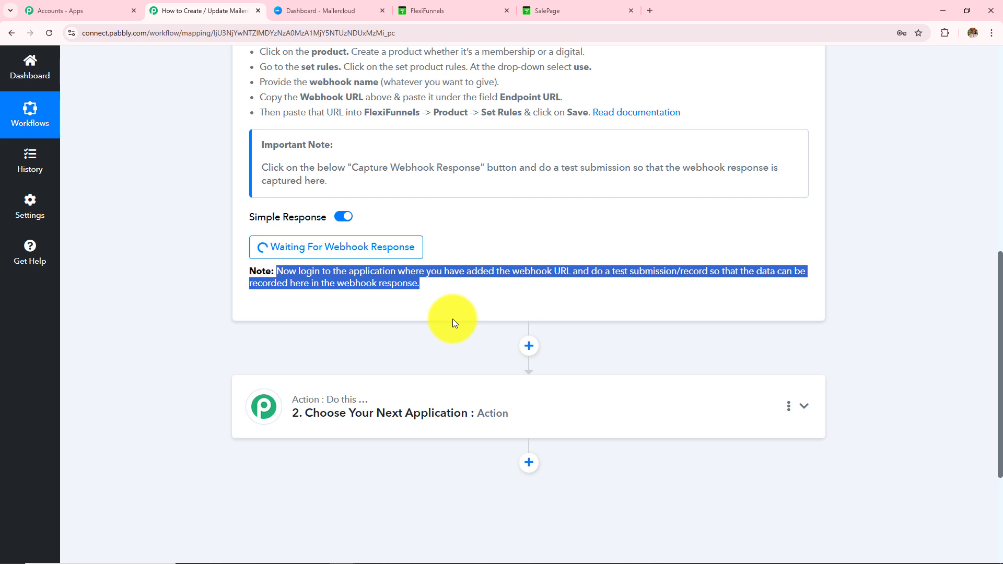
# Bring up the Web Camera sales page priced 500/-.
pyautogui.click(439, 11)
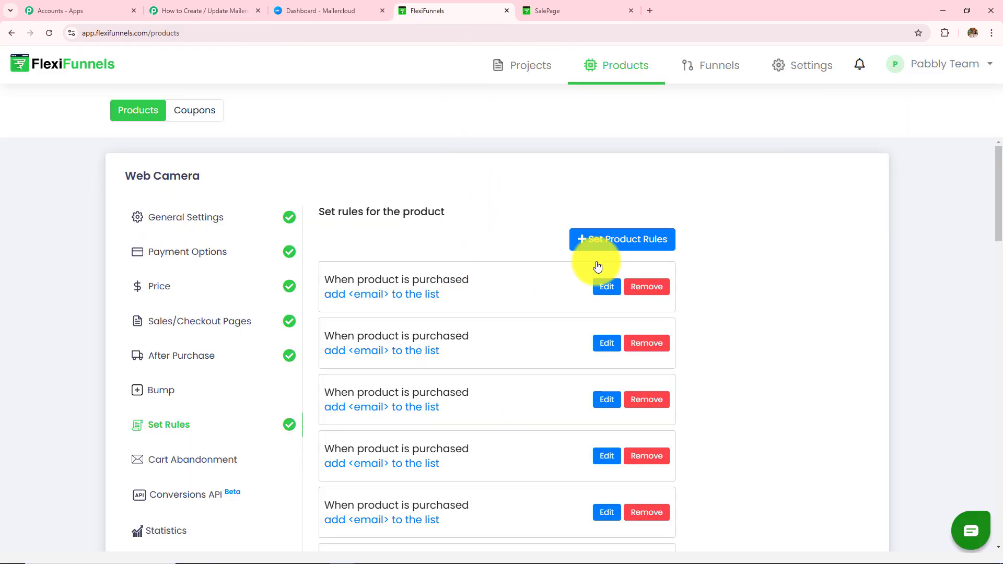
pyautogui.click(245, 10)
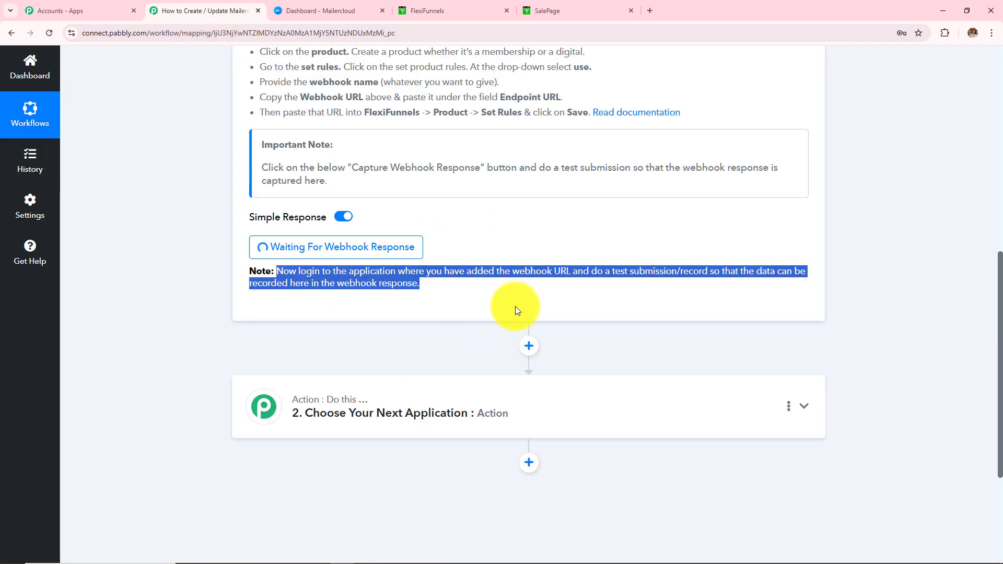
pyautogui.click(567, 9)
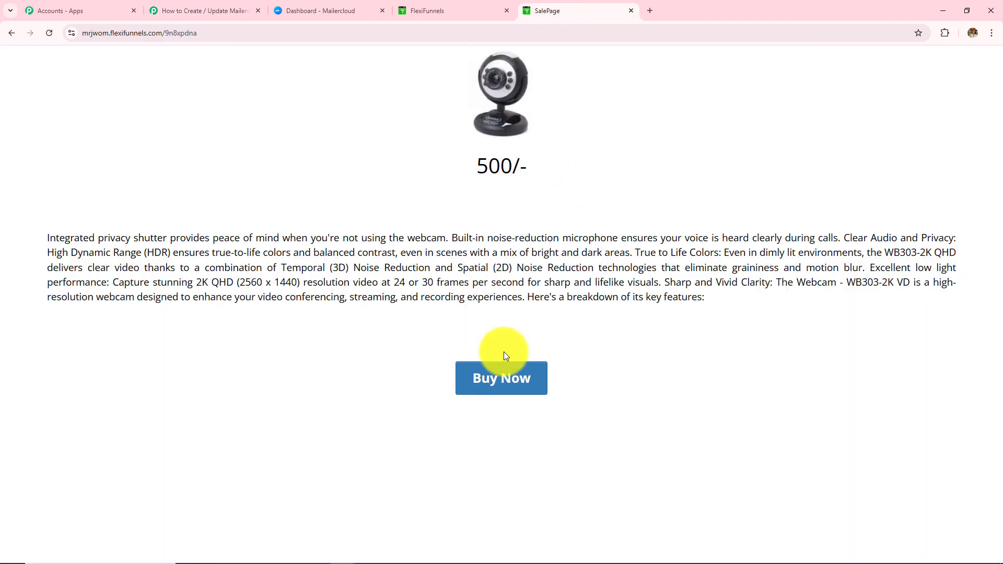
# Begin buying the Web Camera and autofill checkout with the saved Latest User details.
pyautogui.click(526, 380)
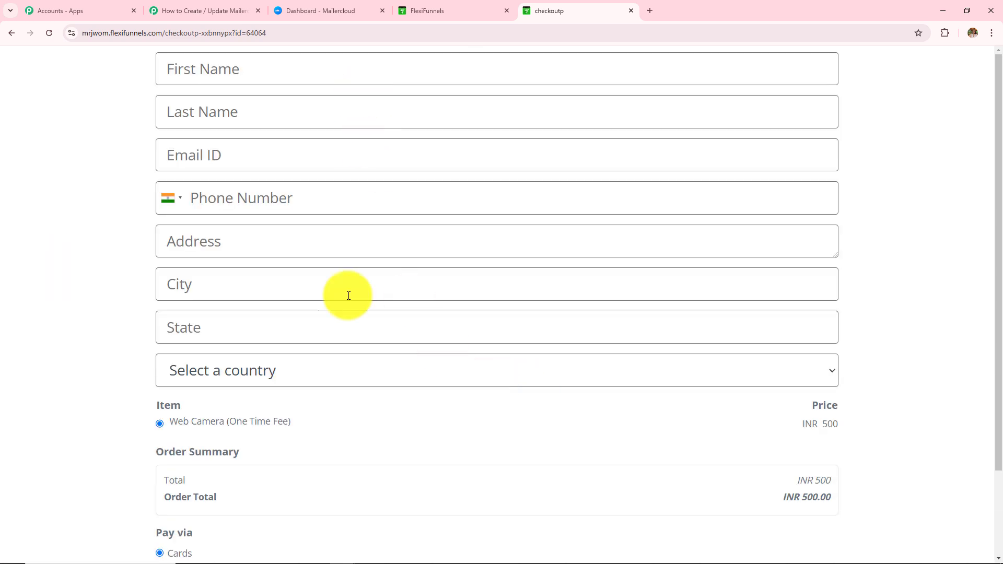
pyautogui.click(348, 72)
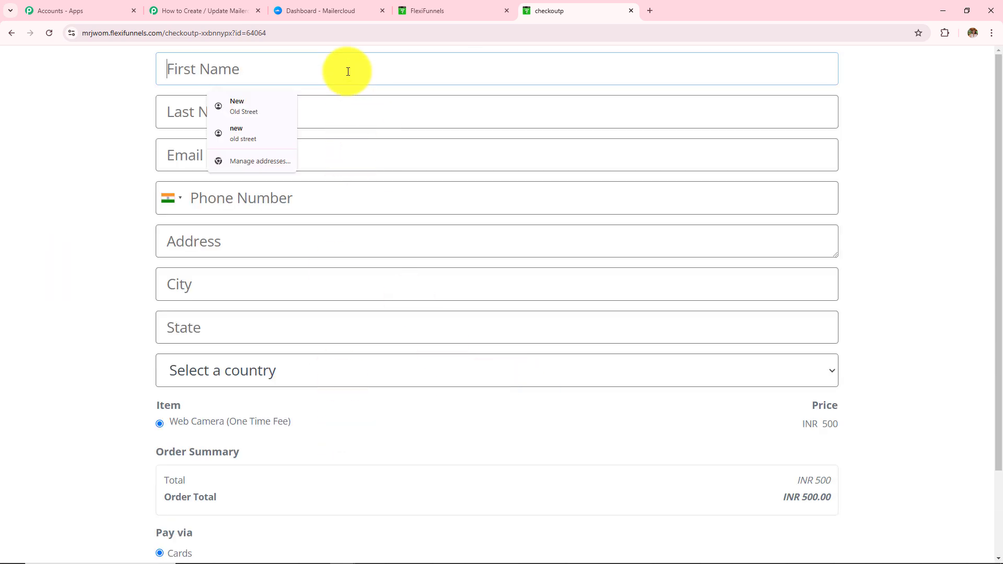
pyautogui.write('Latest')
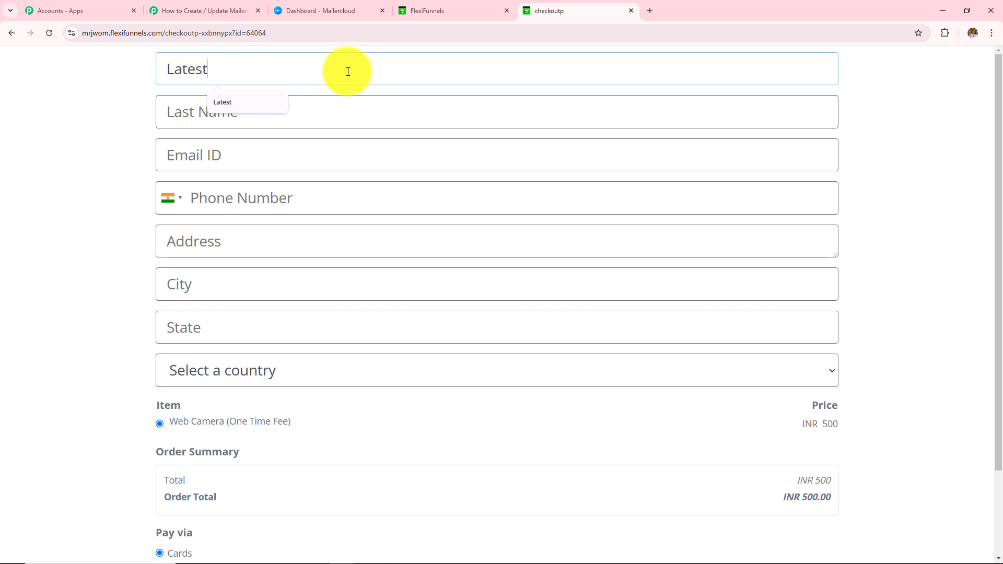
pyautogui.press('Down')
pyautogui.press('Return')
pyautogui.doubleClick(240, 73)
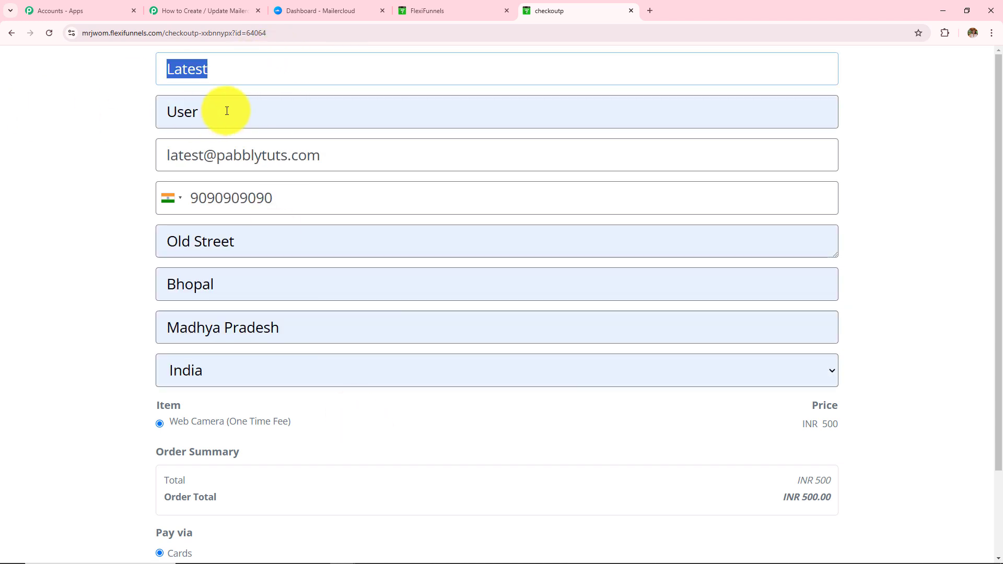
pyautogui.click(89, 121)
# Review the prefilled email, phone, street, city and state, keeping India as country.
pyautogui.doubleClick(190, 128)
pyautogui.moveTo(349, 163); pyautogui.dragTo(11, 171)
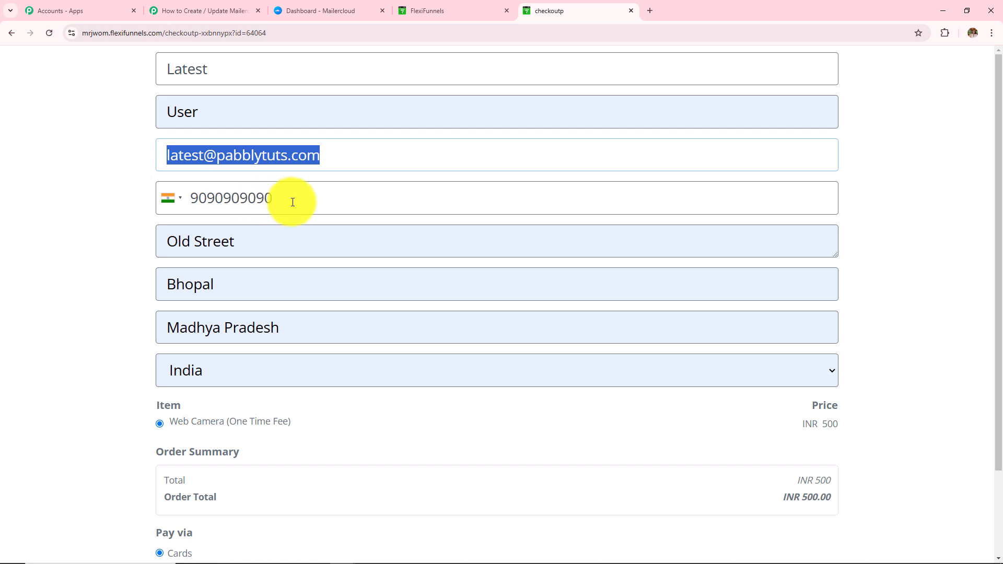
pyautogui.moveTo(293, 203); pyautogui.dragTo(73, 206)
pyautogui.moveTo(239, 239); pyautogui.dragTo(46, 249)
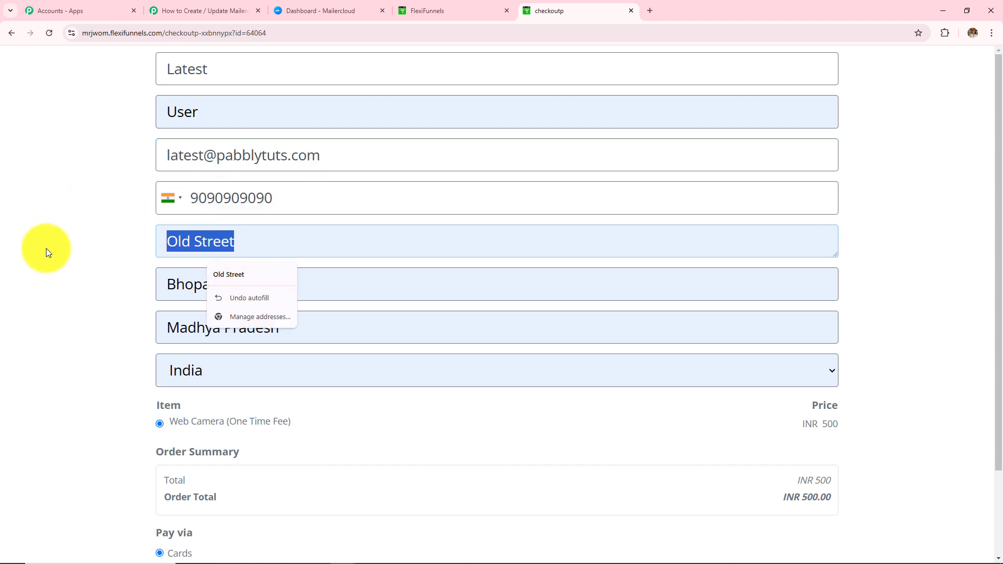
pyautogui.moveTo(307, 285); pyautogui.dragTo(44, 290)
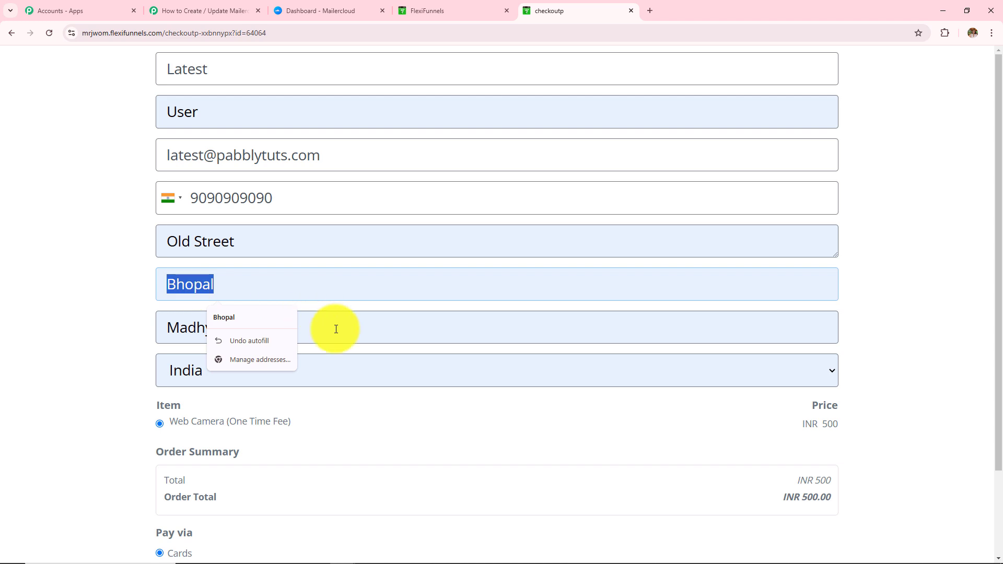
pyautogui.moveTo(338, 330); pyautogui.dragTo(43, 335)
pyautogui.click(349, 372)
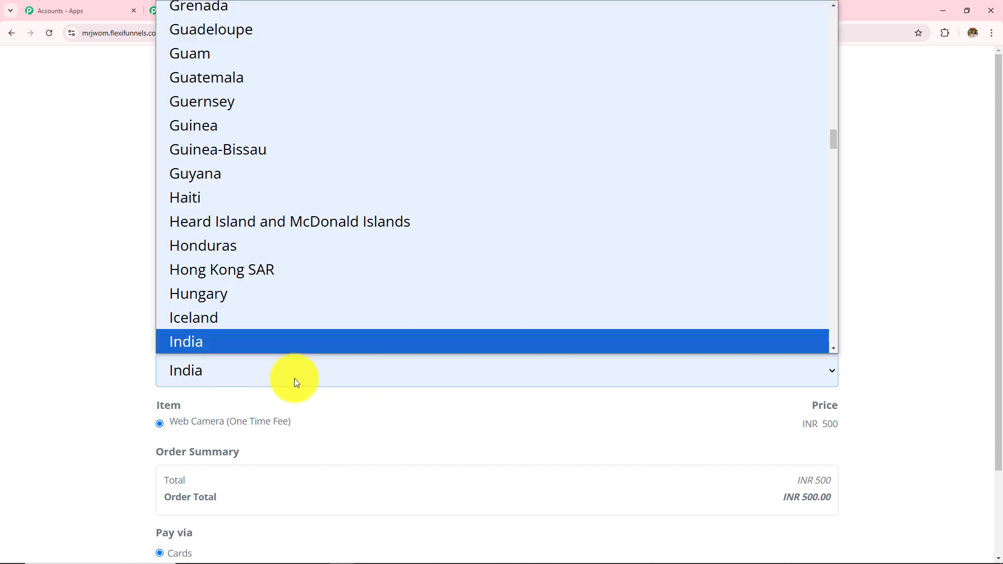
pyautogui.click(283, 375)
# Complete the INR 500 order and confirm the Thank You success message.
pyautogui.scroll(-2, 85, 397)
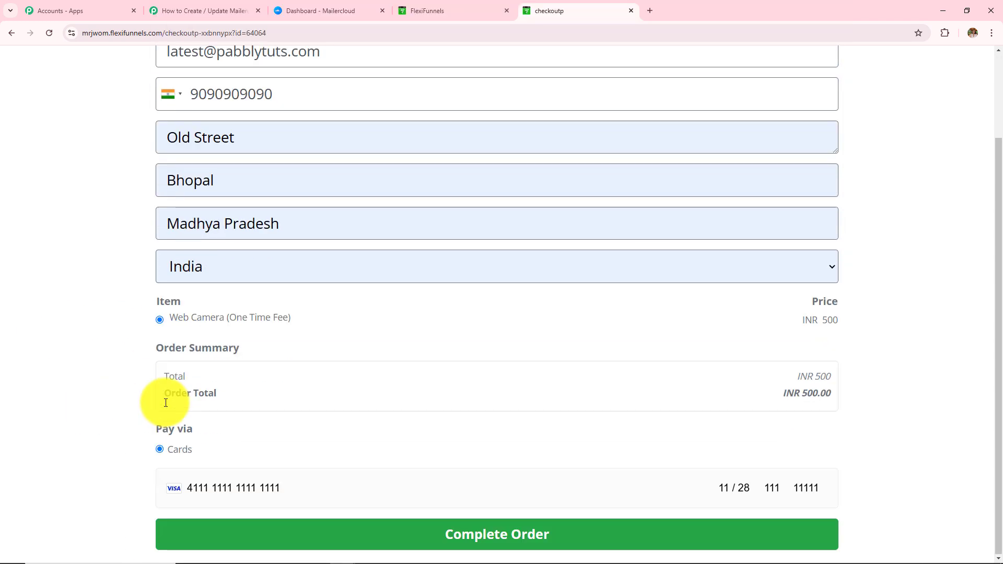
pyautogui.scroll(2, 374, 545)
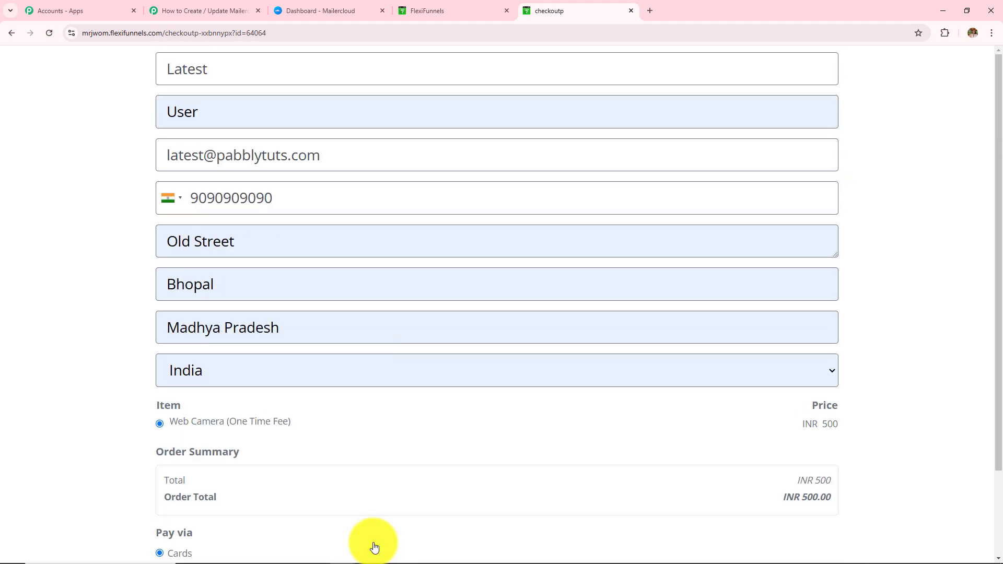
pyautogui.scroll(-2, 402, 527)
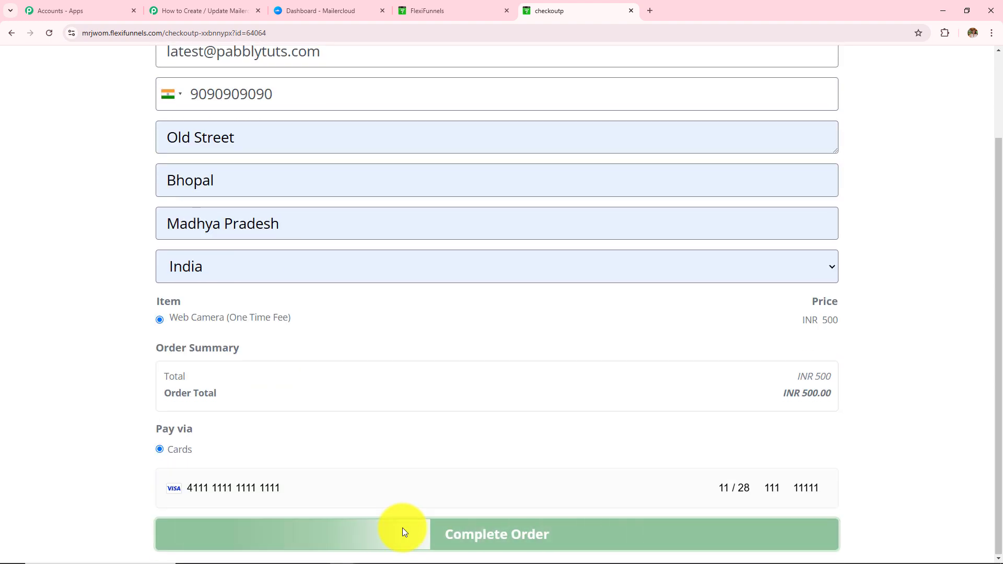
pyautogui.click(402, 532)
pyautogui.click(888, 233)
pyautogui.moveTo(170, 188); pyautogui.dragTo(484, 289)
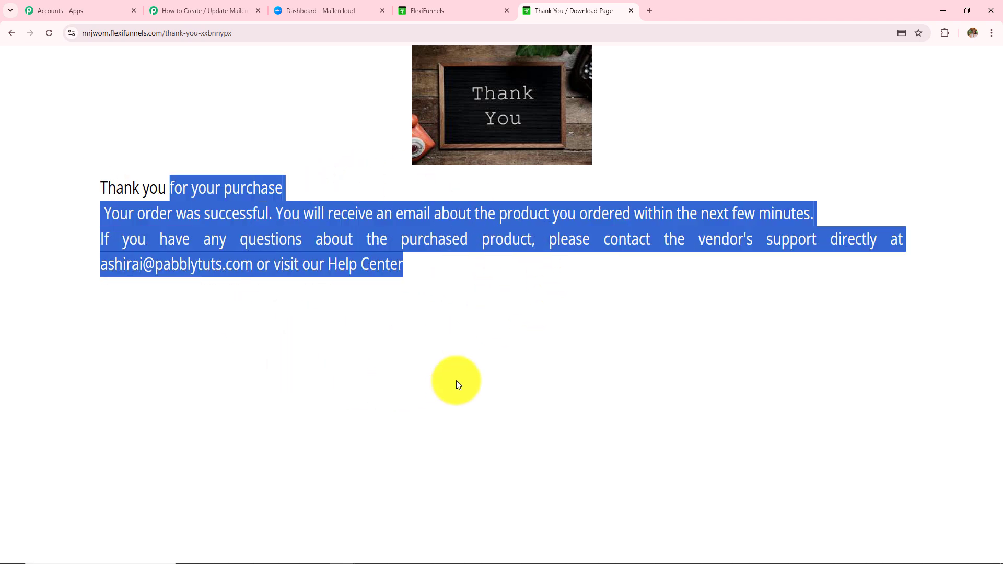
# Check the captured product fields: Web Camera, product ID 64064, price 500, and phone.
pyautogui.click(205, 15)
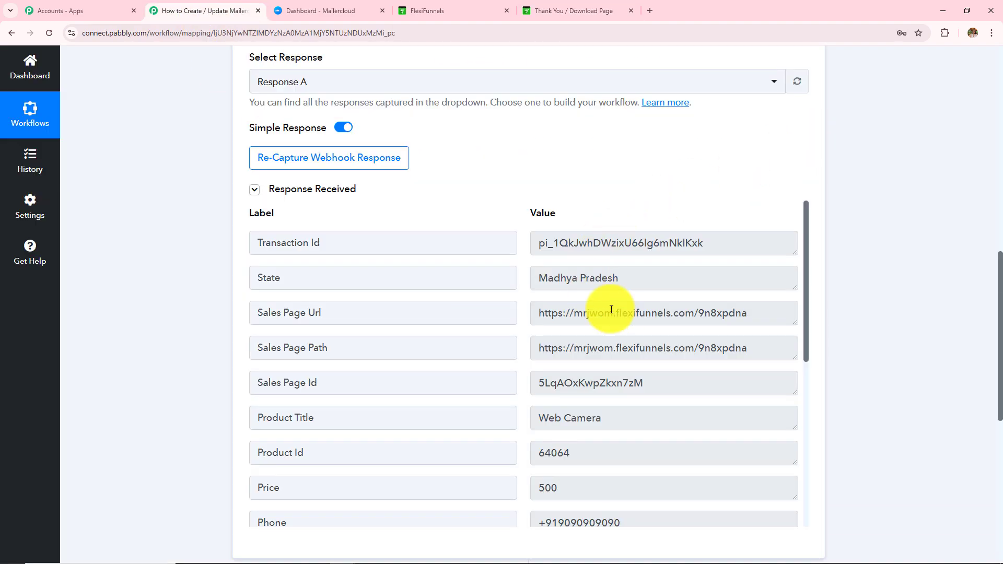
pyautogui.scroll(-3, 618, 314)
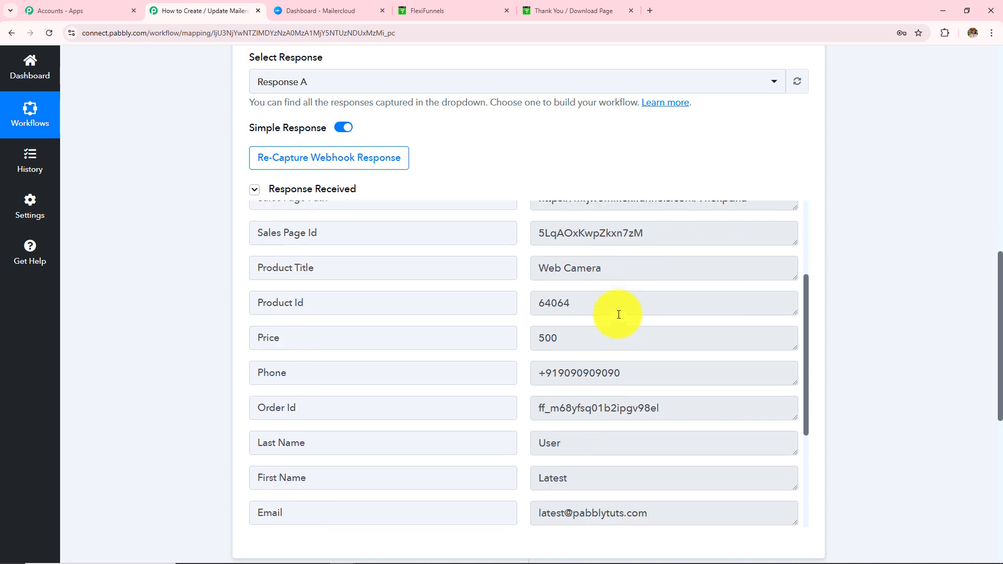
pyautogui.click(600, 263)
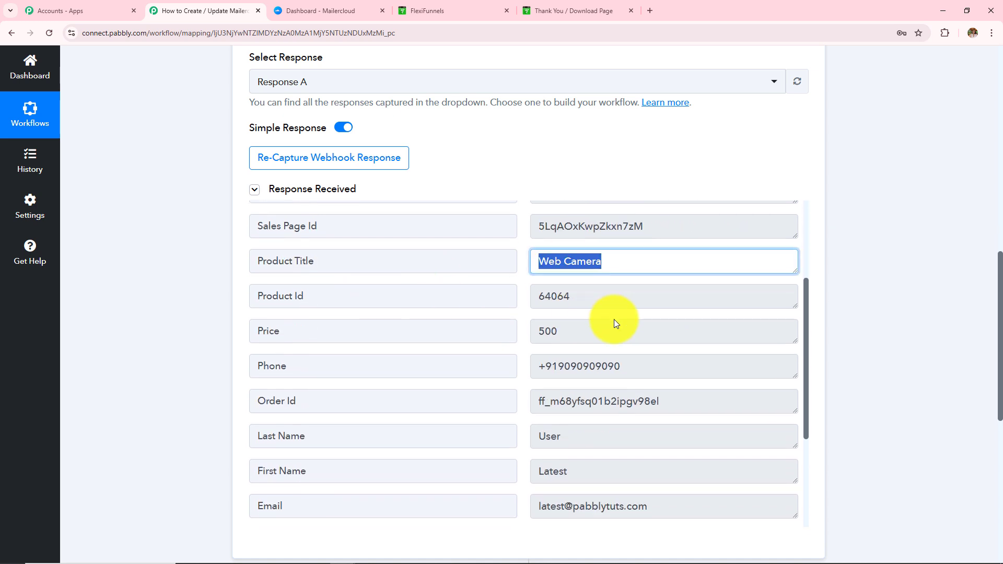
pyautogui.click(572, 296)
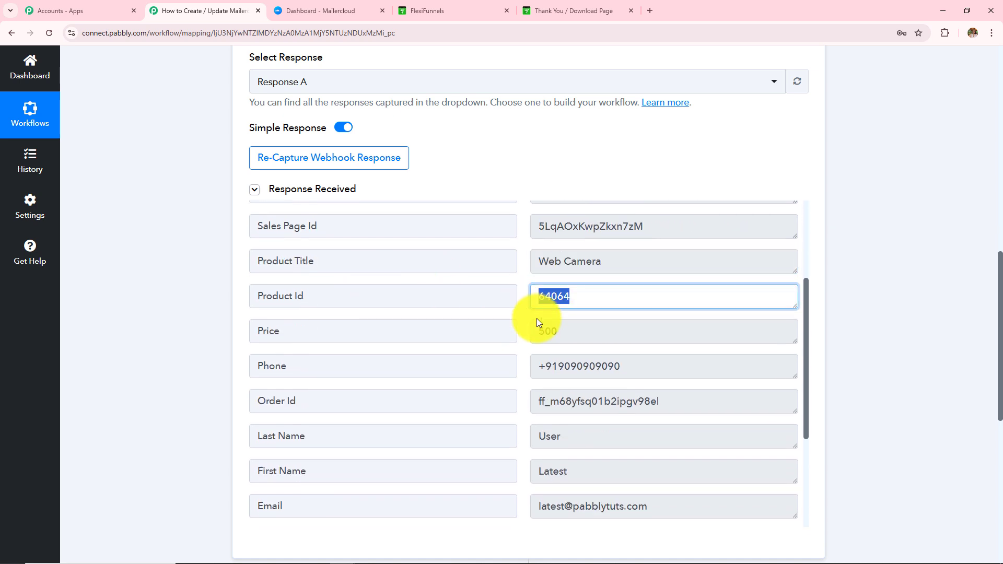
pyautogui.click(567, 331)
pyautogui.click(646, 371)
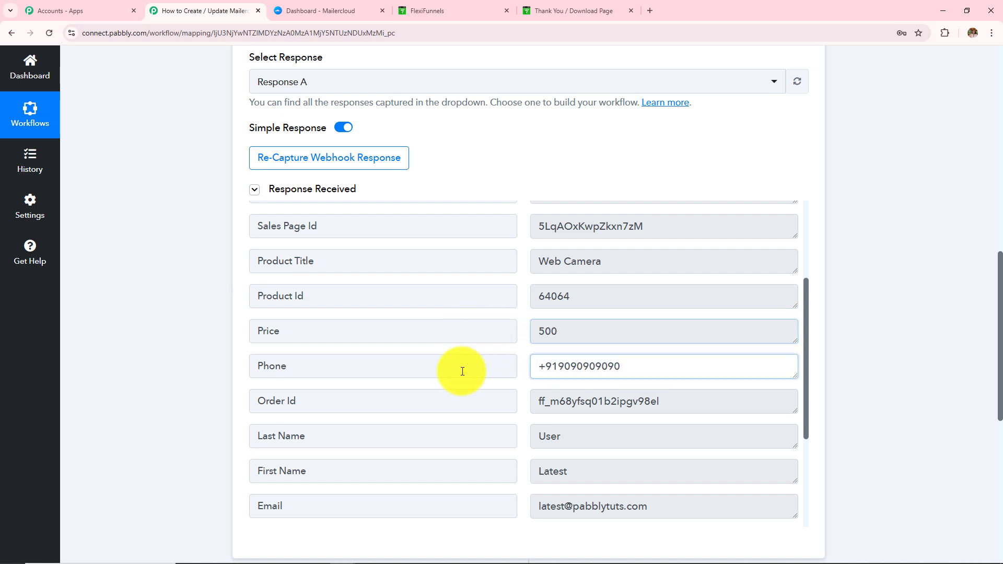
# Check the captured buyer fields: first name Latest, last name User, email, Old Street, Bhopal.
pyautogui.scroll(-3, 601, 385)
pyautogui.click(602, 326)
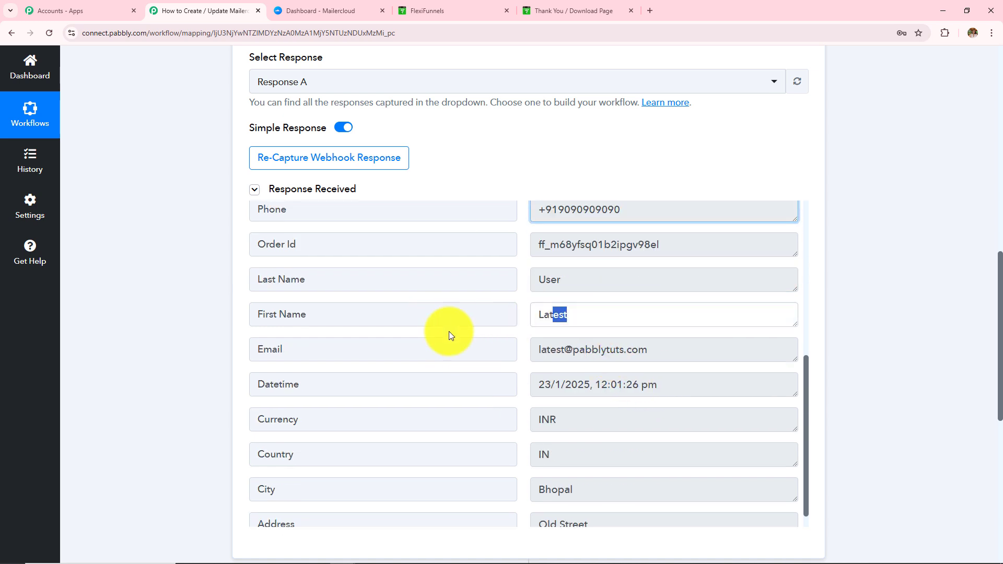
pyautogui.click(604, 284)
pyautogui.click(711, 355)
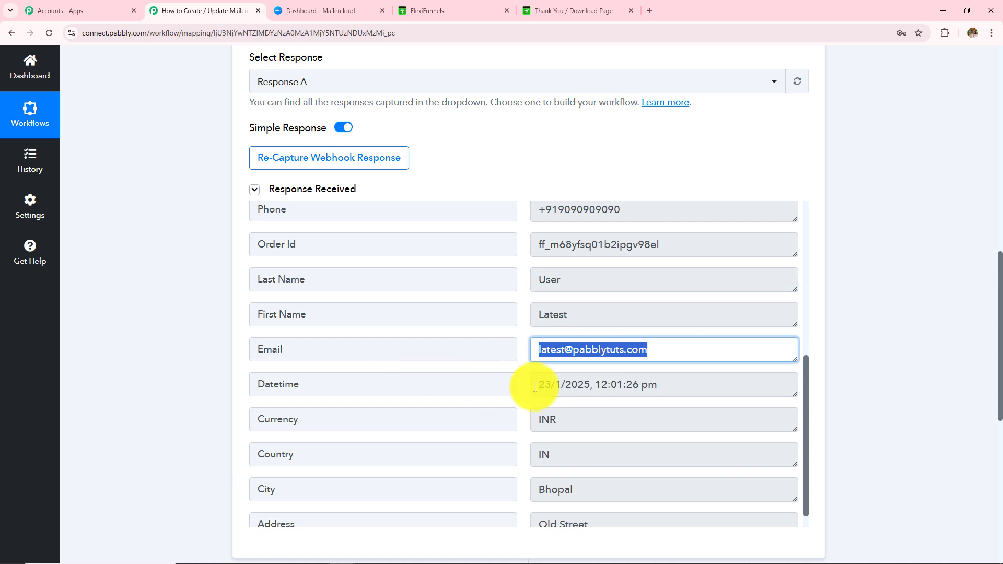
pyautogui.scroll(-1, 693, 418)
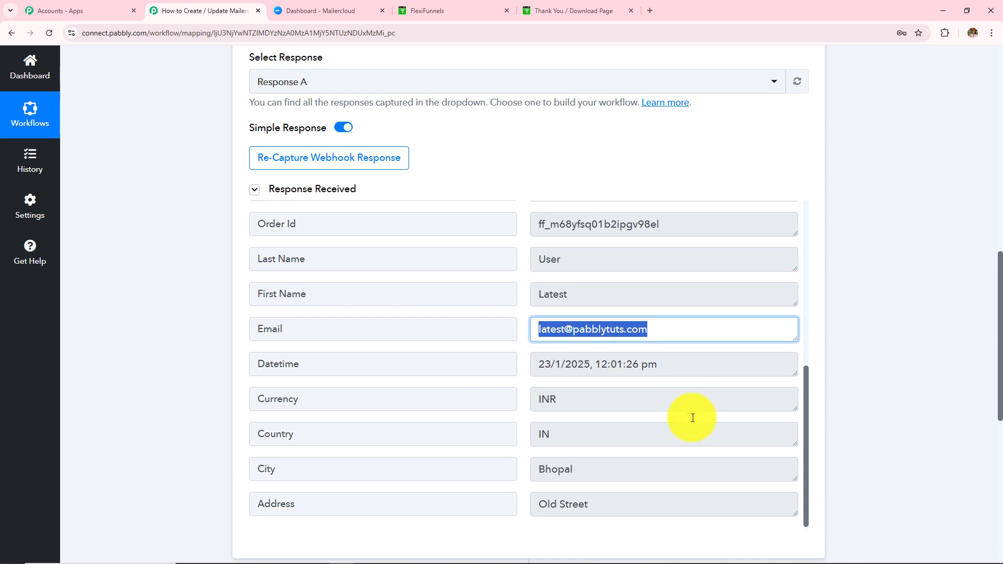
pyautogui.click(623, 507)
pyautogui.click(582, 470)
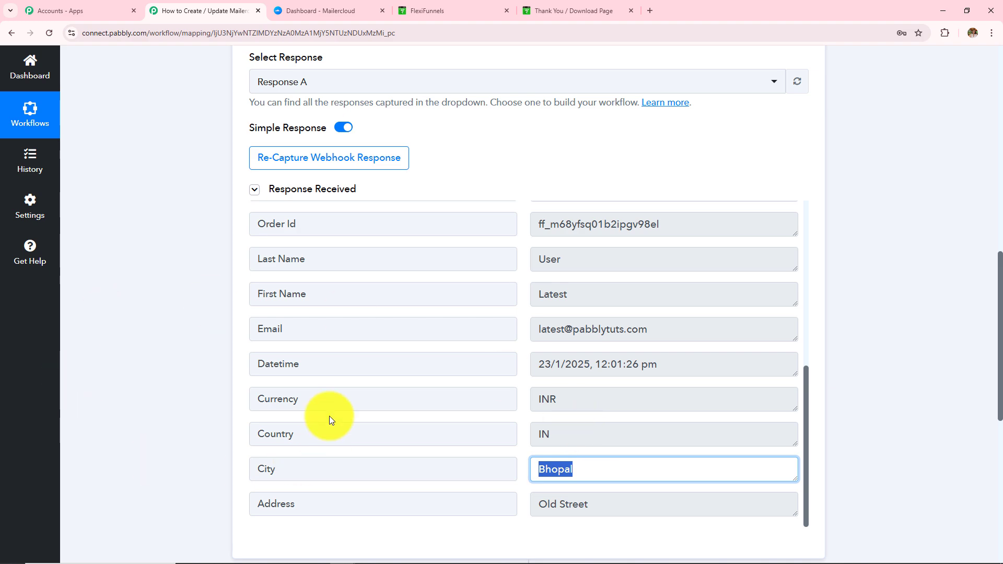
# Scroll back through the captured response and down to the action step.
pyautogui.scroll(5, 329, 416)
pyautogui.scroll(8, 186, 362)
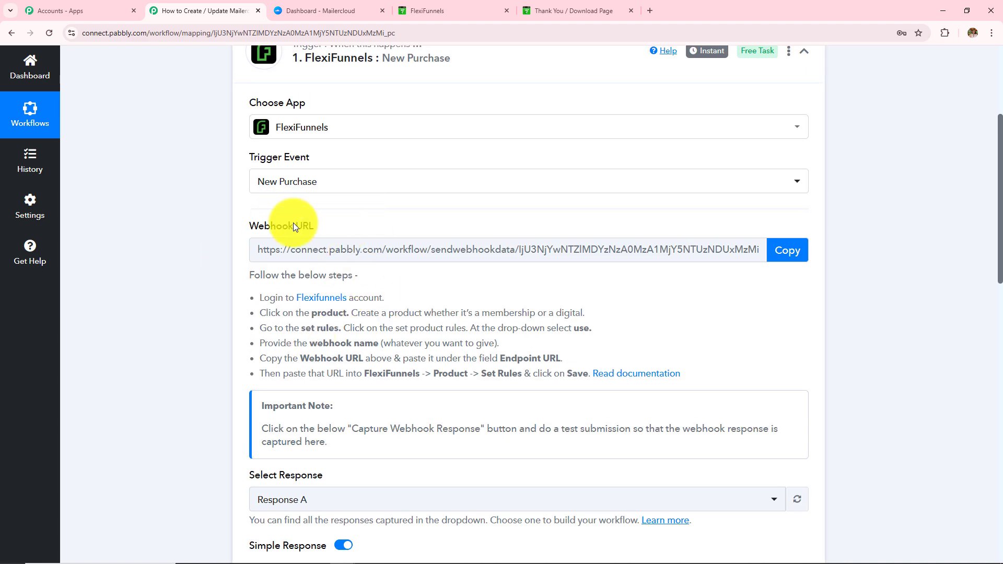
pyautogui.scroll(4, 337, 318)
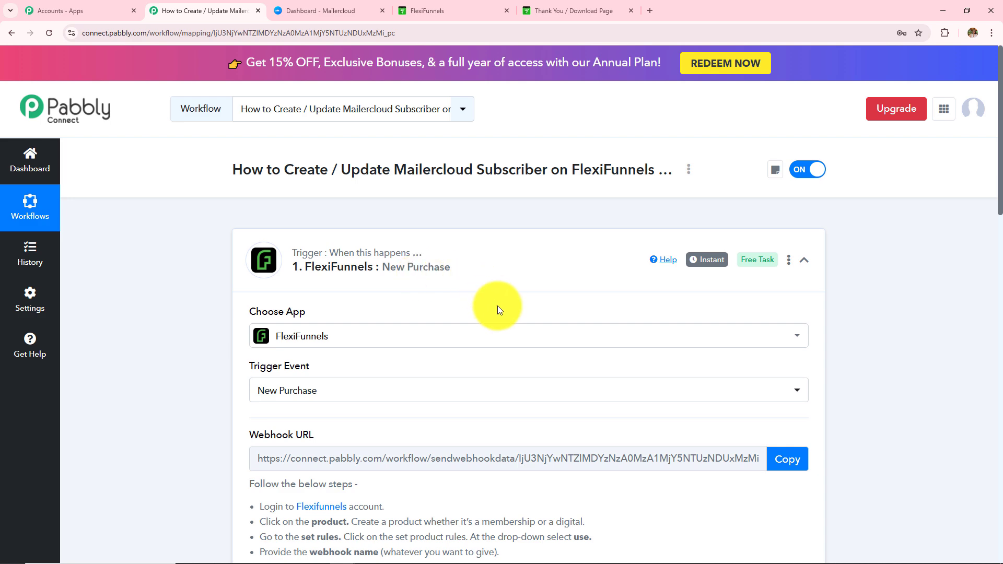
pyautogui.scroll(-4, 499, 332)
pyautogui.scroll(-8, 499, 332)
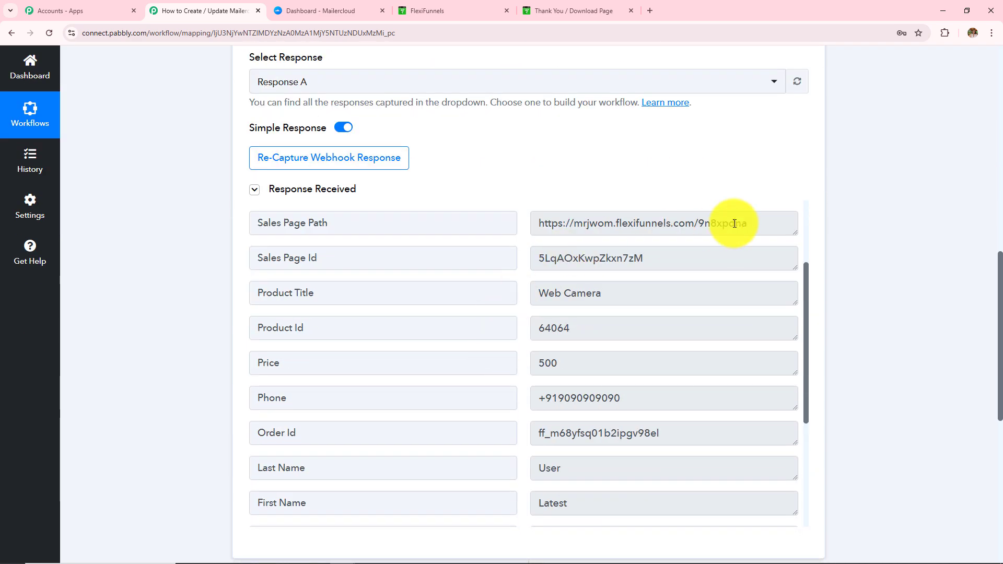
pyautogui.scroll(2, 731, 223)
pyautogui.scroll(9, 744, 212)
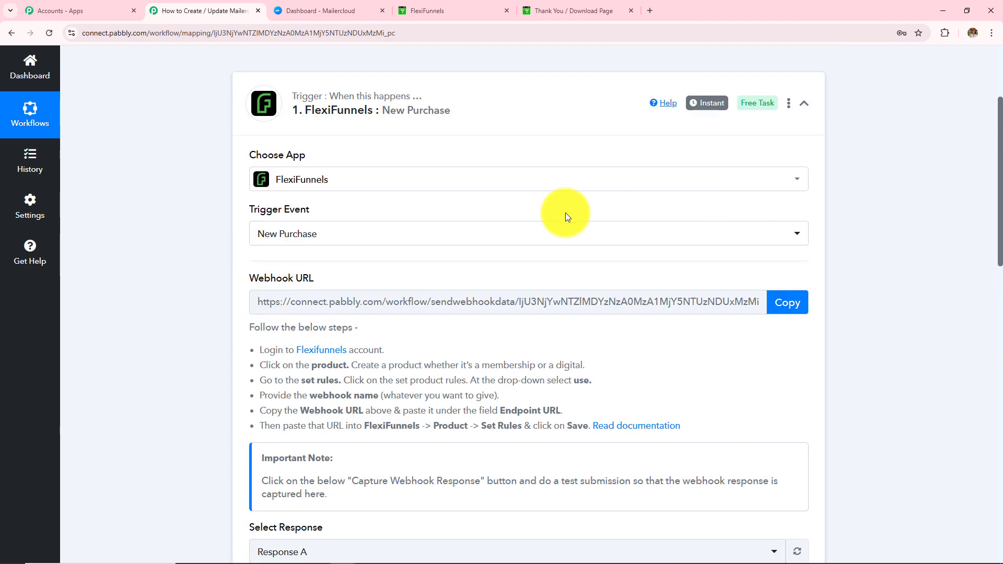
pyautogui.scroll(3, 566, 212)
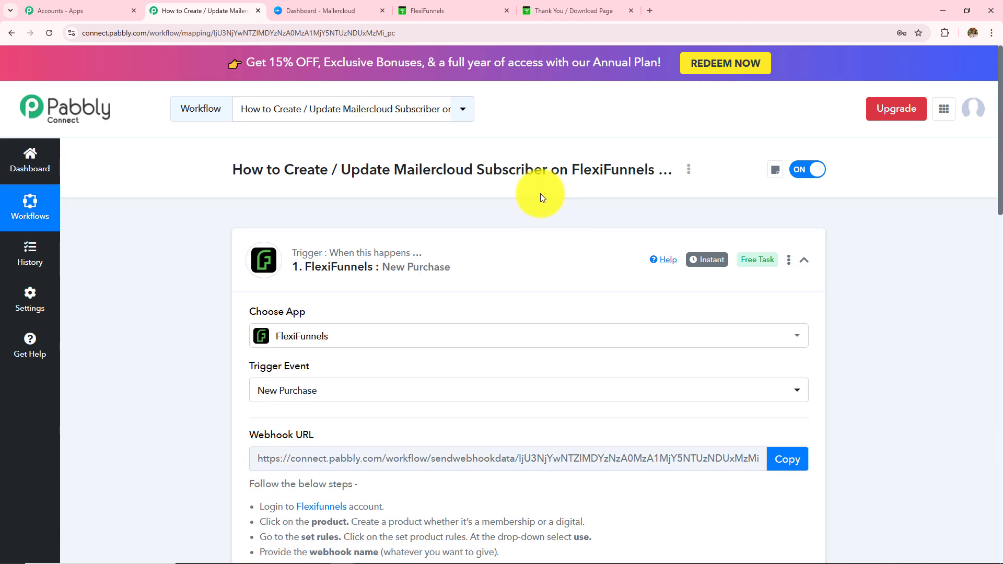
pyautogui.moveTo(287, 170); pyautogui.dragTo(501, 170)
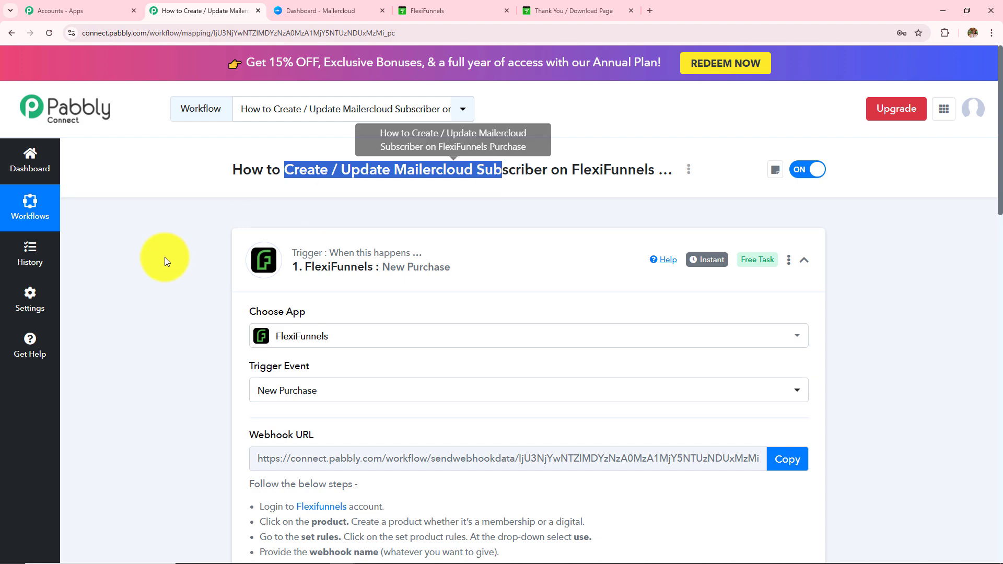
pyautogui.scroll(-4, 156, 314)
pyautogui.scroll(-10, 131, 359)
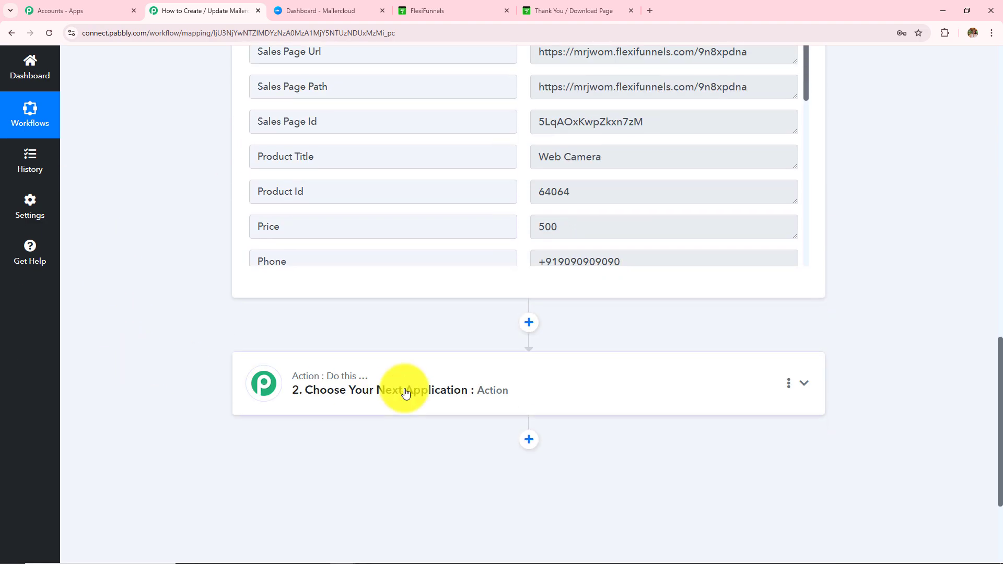
# Set the action step to Mailercloud with the Create / Update a Subscriber event.
pyautogui.click(398, 385)
pyautogui.scroll(4, 369, 375)
pyautogui.click(341, 278)
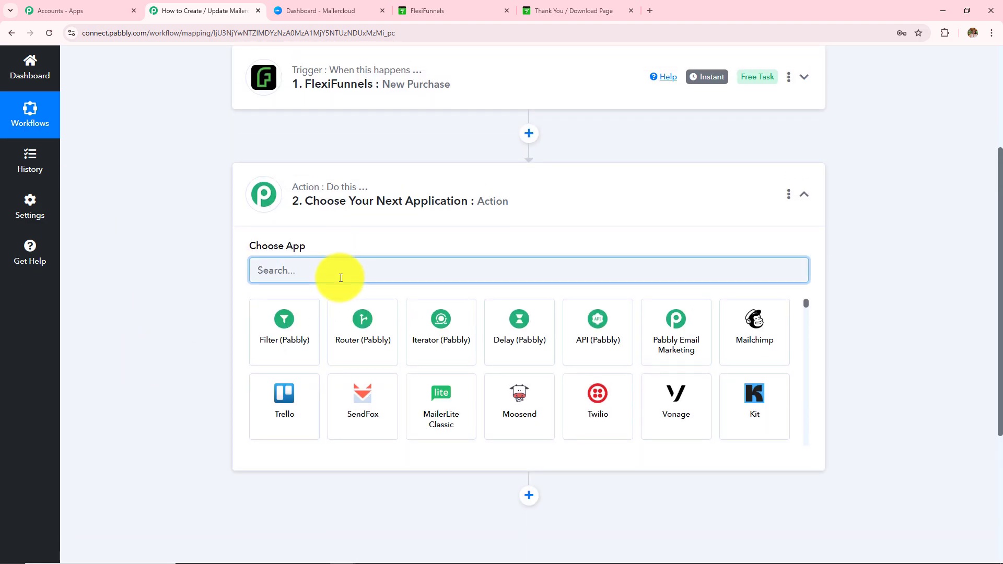
pyautogui.write('Mailerc')
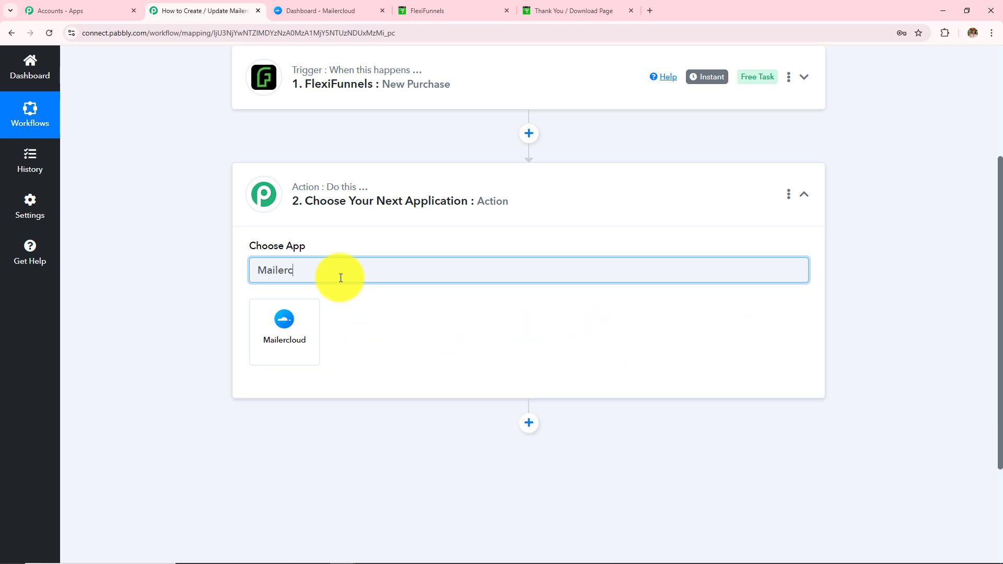
pyautogui.click(316, 334)
pyautogui.click(316, 330)
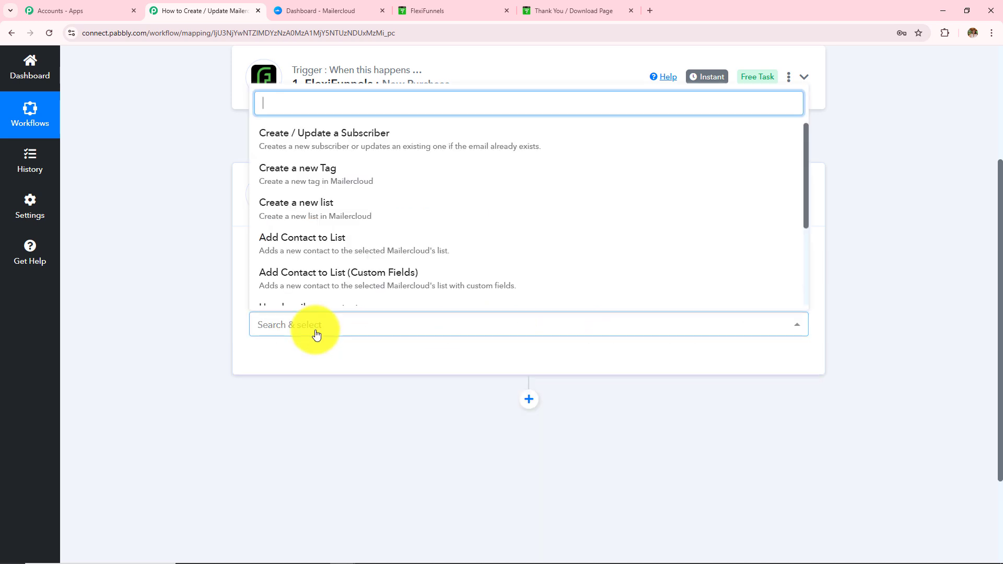
pyautogui.click(321, 139)
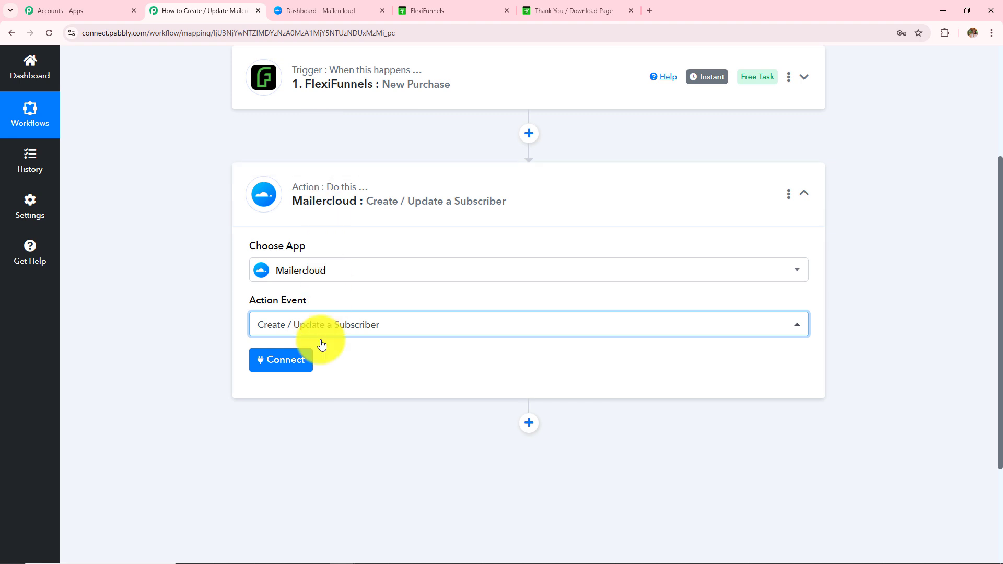
# Add a new Mailercloud connection and go to Mailercloud's API integrations page.
pyautogui.click(286, 366)
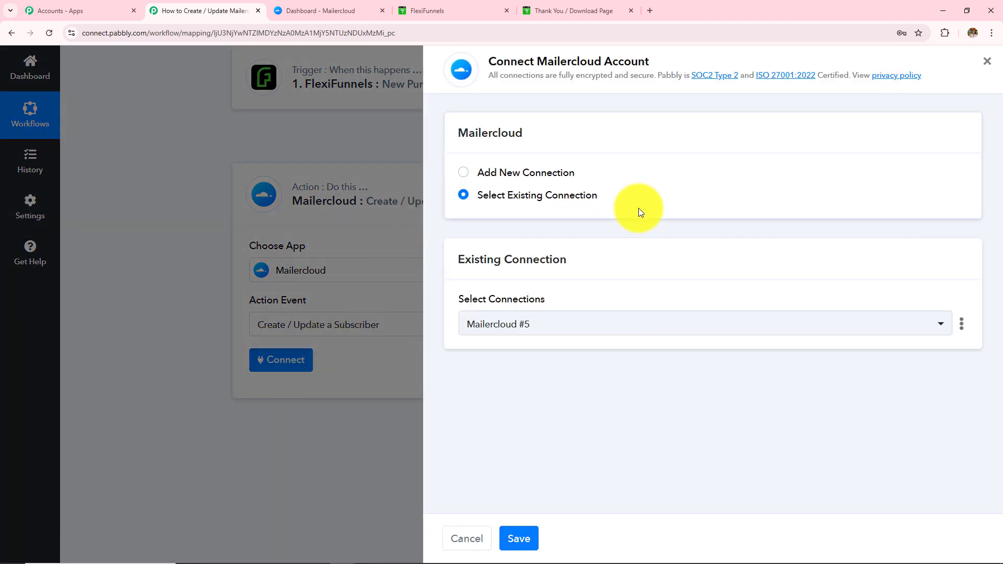
pyautogui.click(464, 174)
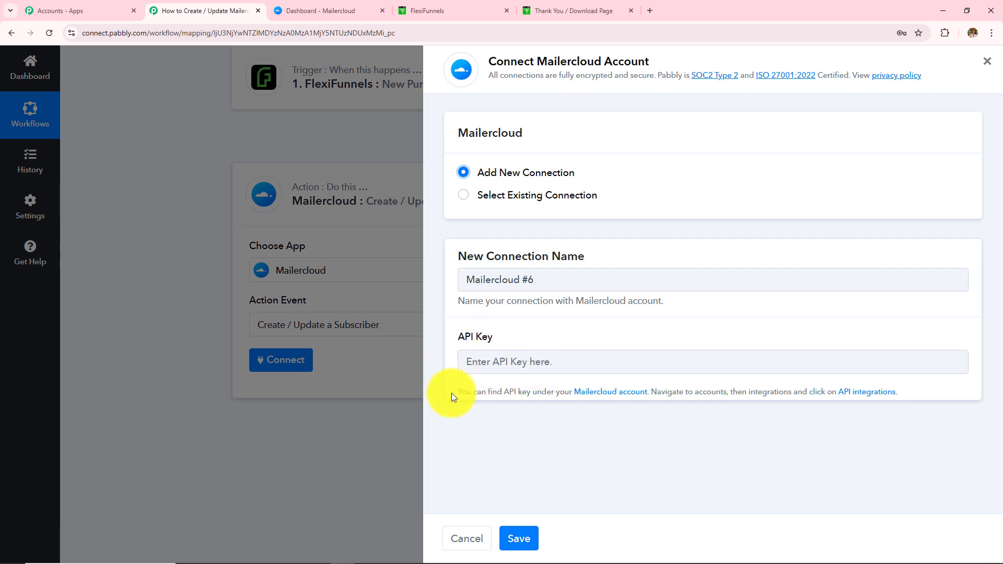
pyautogui.moveTo(451, 393); pyautogui.dragTo(905, 392)
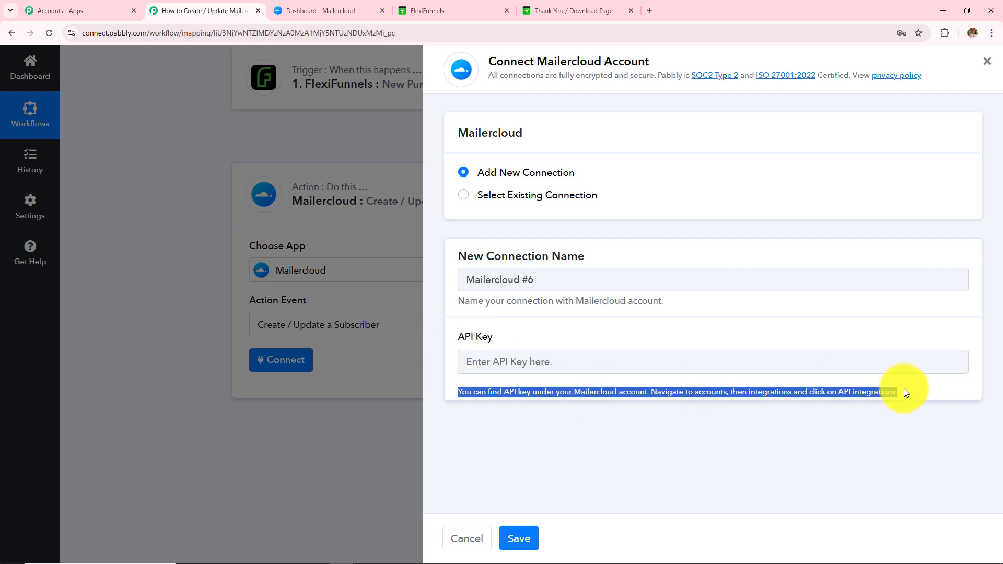
pyautogui.click(882, 420)
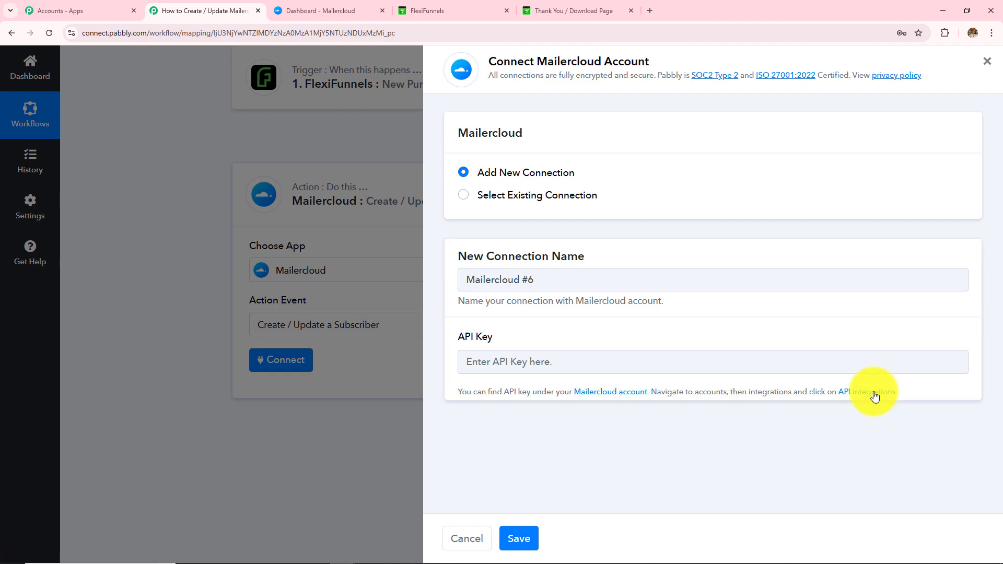
pyautogui.click(875, 396)
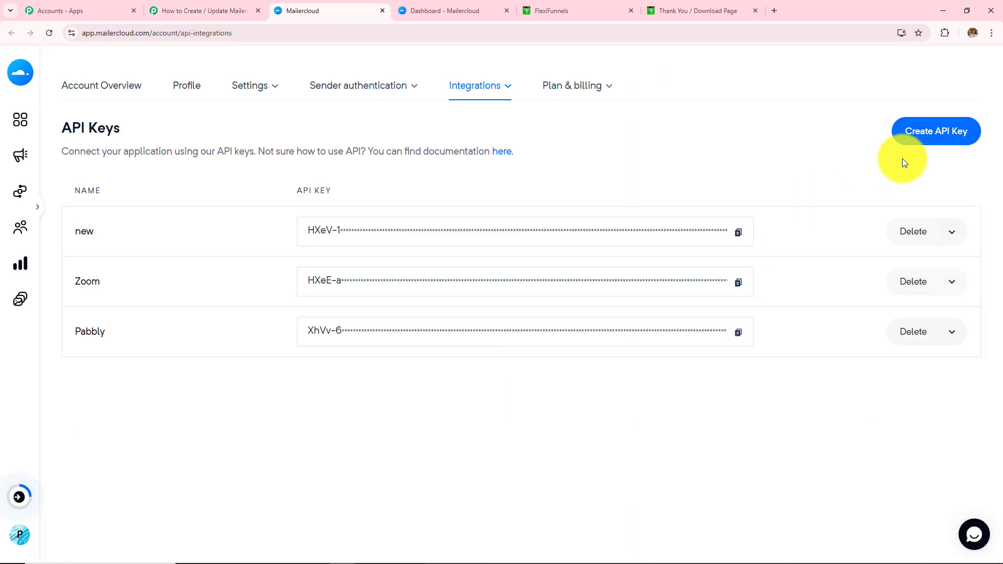
# Generate a Mailercloud API key named 'test' and dismiss the confirmation.
pyautogui.click(929, 135)
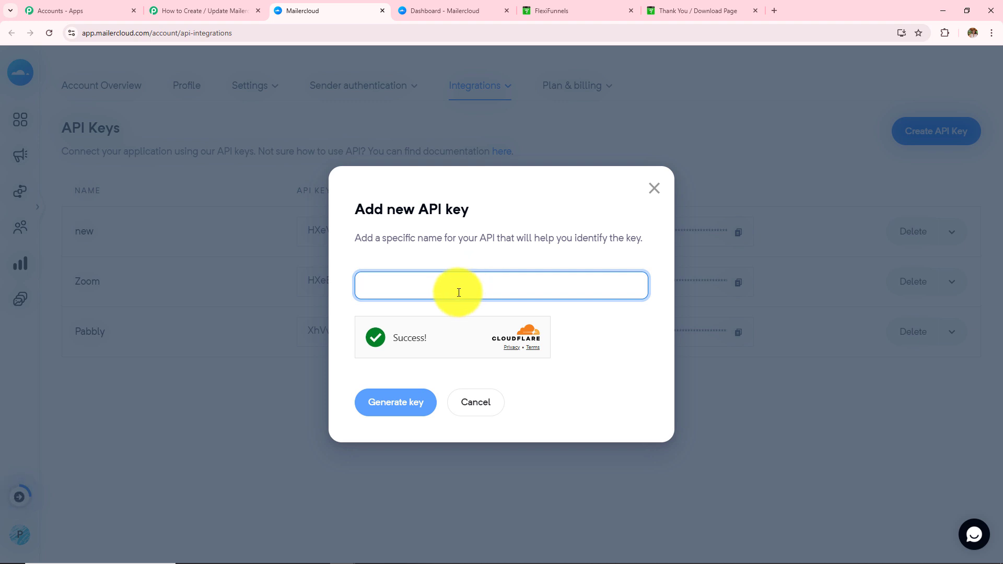
pyautogui.write('test')
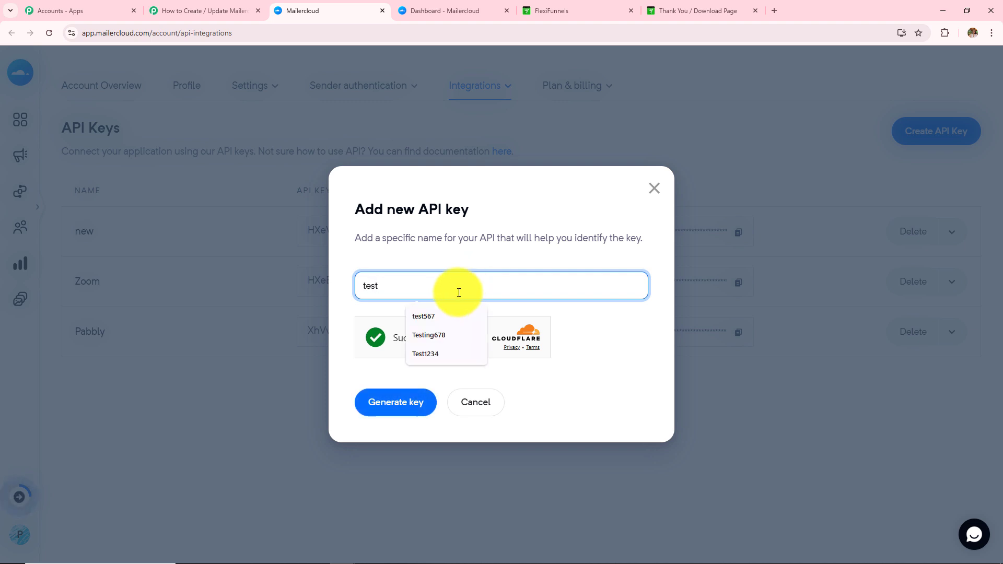
pyautogui.click(405, 402)
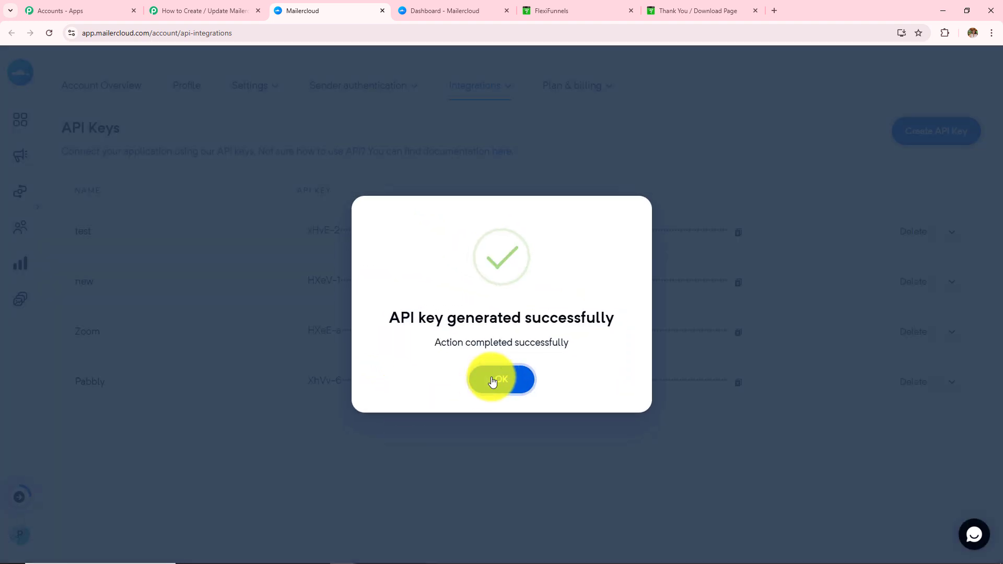
pyautogui.click(494, 380)
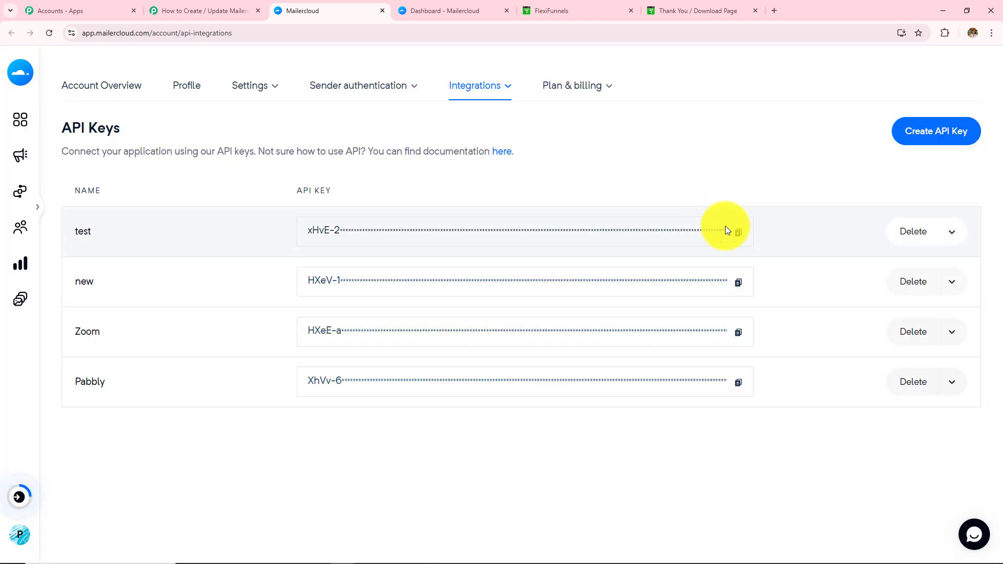
# Paste the new Mailercloud test API key into Pabbly's API Key field and save the connection.
pyautogui.click(738, 232)
pyautogui.click(189, 11)
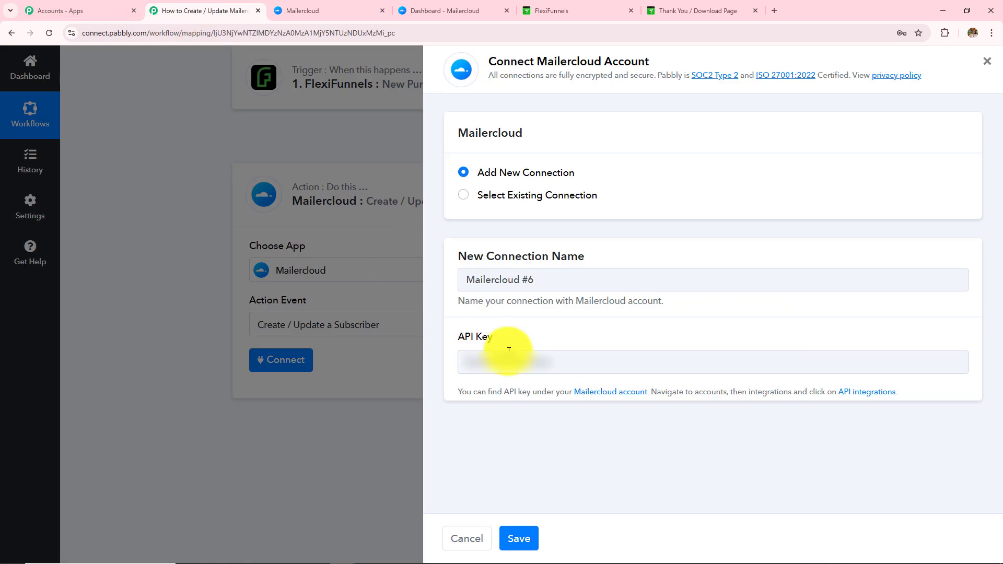
pyautogui.click(505, 362)
pyautogui.hotkey('ctrl', 'v')
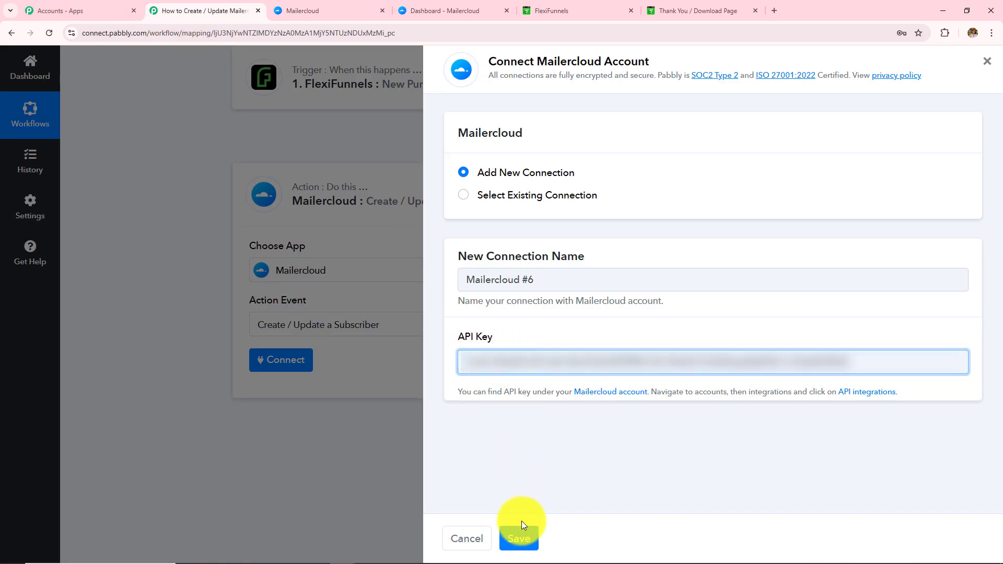
pyautogui.click(520, 538)
pyautogui.click(383, 10)
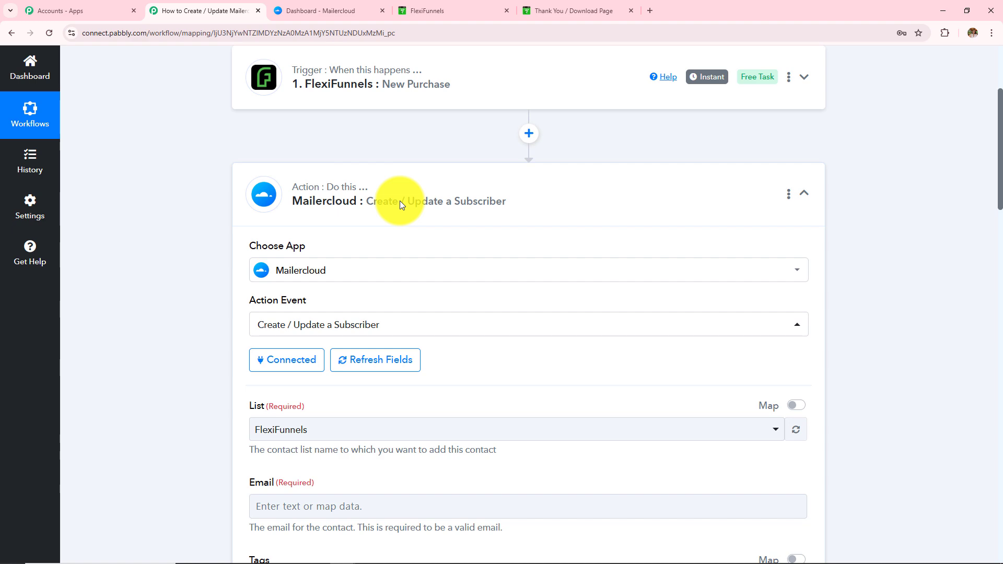
# Scroll to the List field and open its dropdown of available contact lists.
pyautogui.scroll(-8, 400, 204)
pyautogui.scroll(-7, 400, 202)
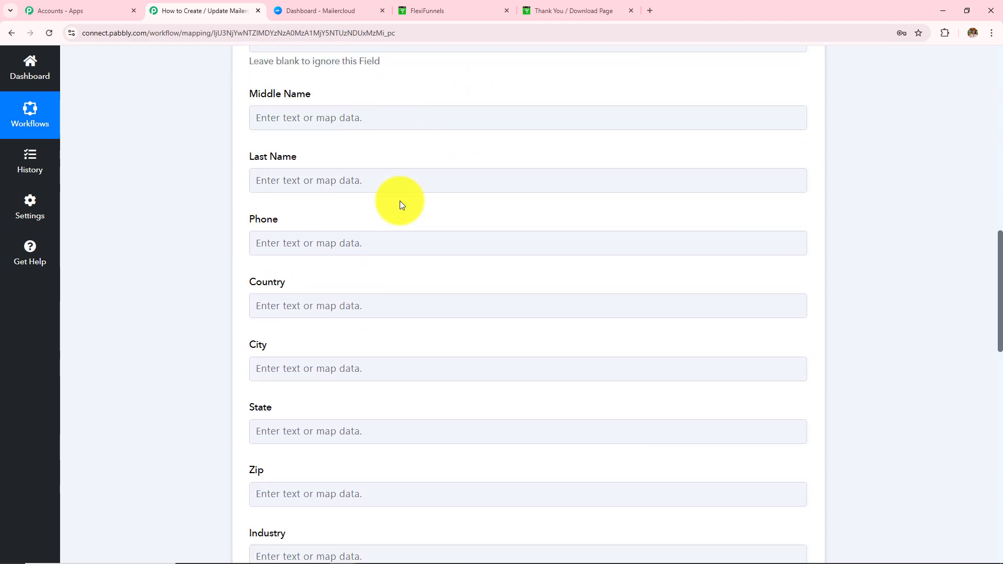
pyautogui.scroll(9, 400, 202)
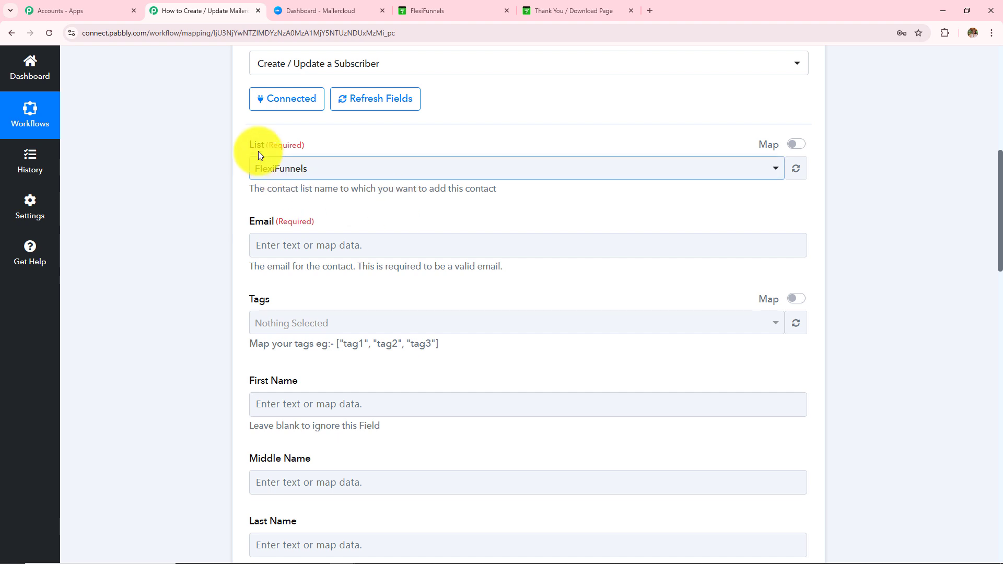
pyautogui.moveTo(249, 142); pyautogui.dragTo(338, 148)
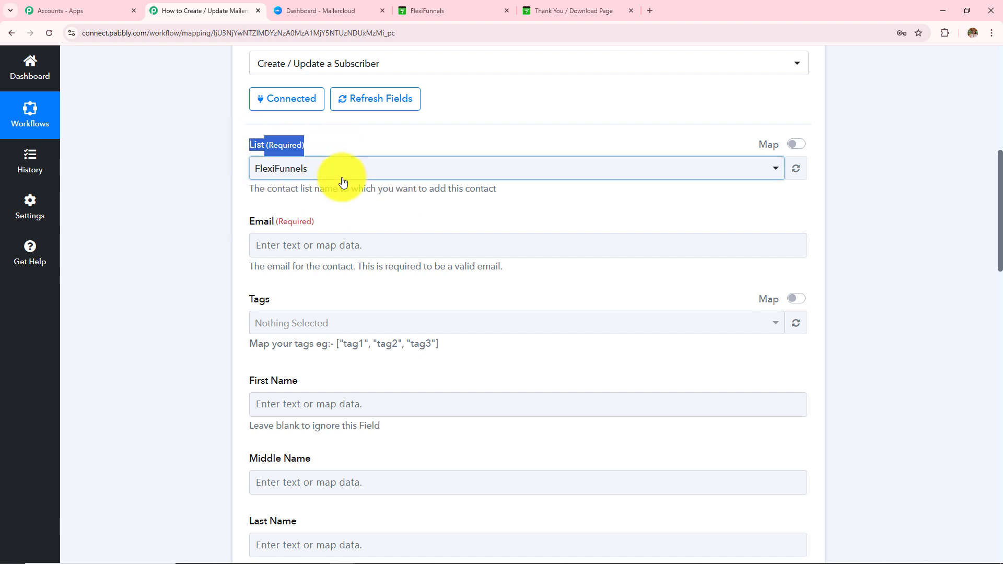
pyautogui.click(337, 173)
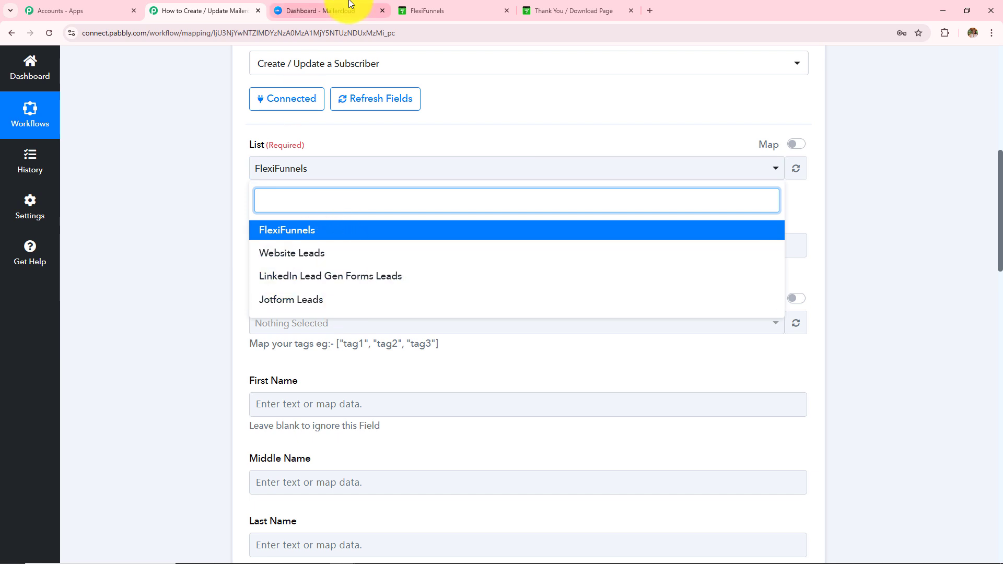
# Check Mailercloud's Audience > Lists page for FlexiFunnels and three other lists, then return to Pabbly.
pyautogui.click(320, 11)
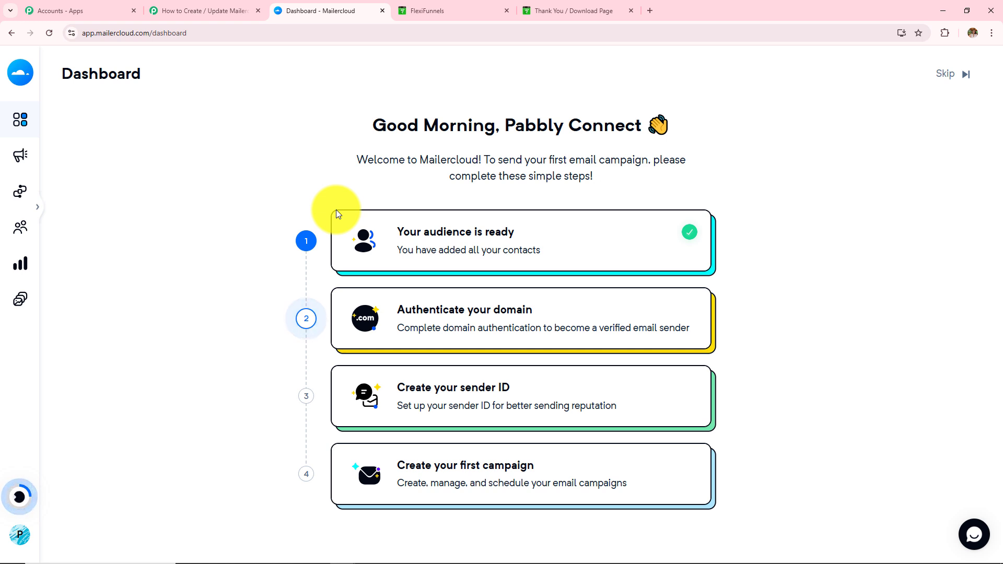
pyautogui.moveTo(17, 120)
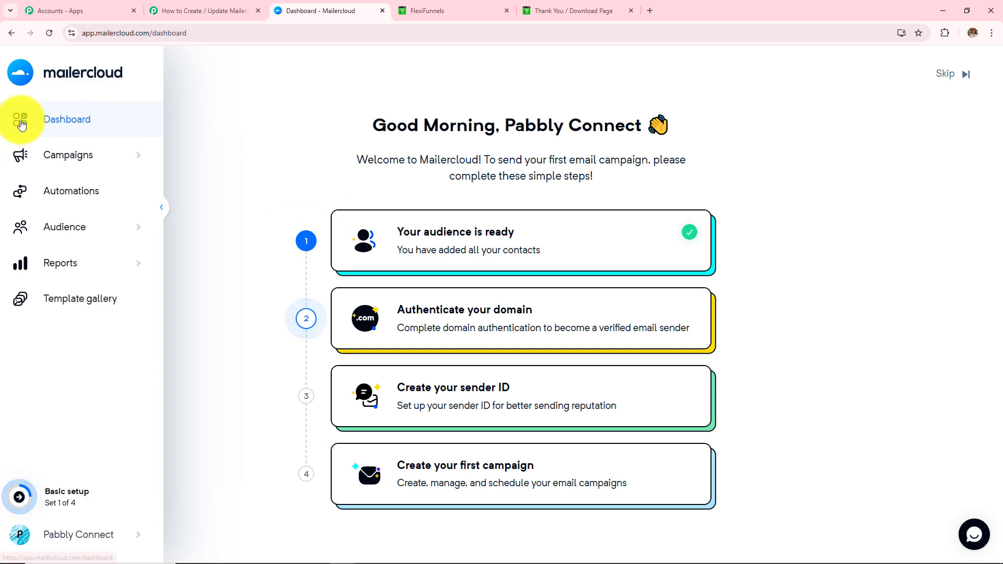
pyautogui.click(46, 229)
pyautogui.click(55, 262)
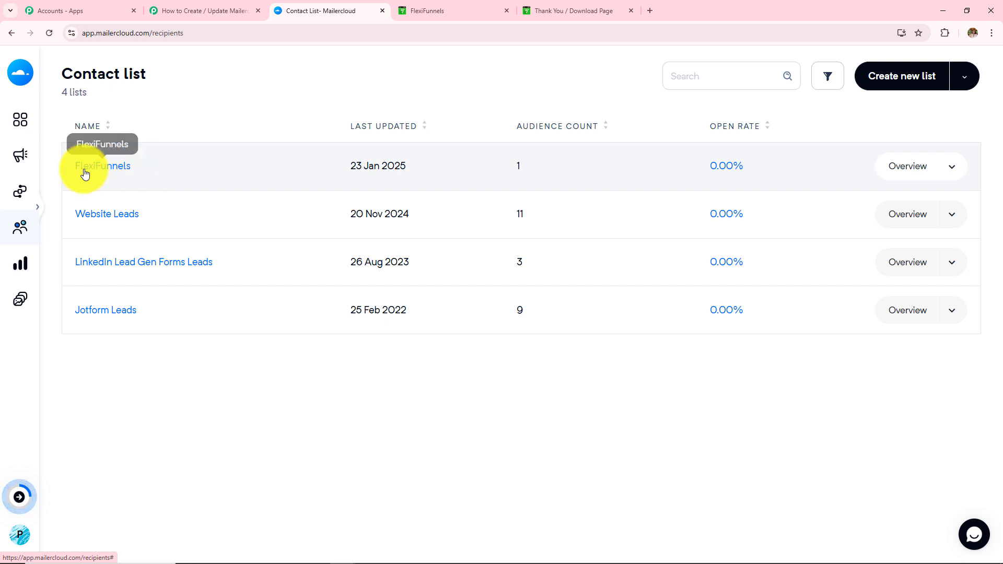
pyautogui.click(170, 10)
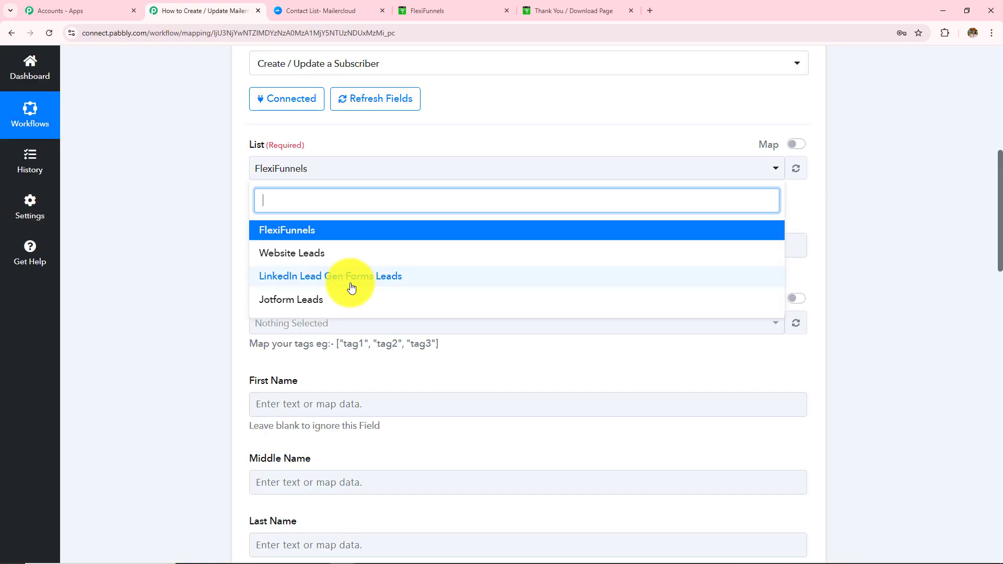
# Set List to FlexiFunnels and discard the stray entry typed into Email.
pyautogui.click(326, 235)
pyautogui.click(333, 246)
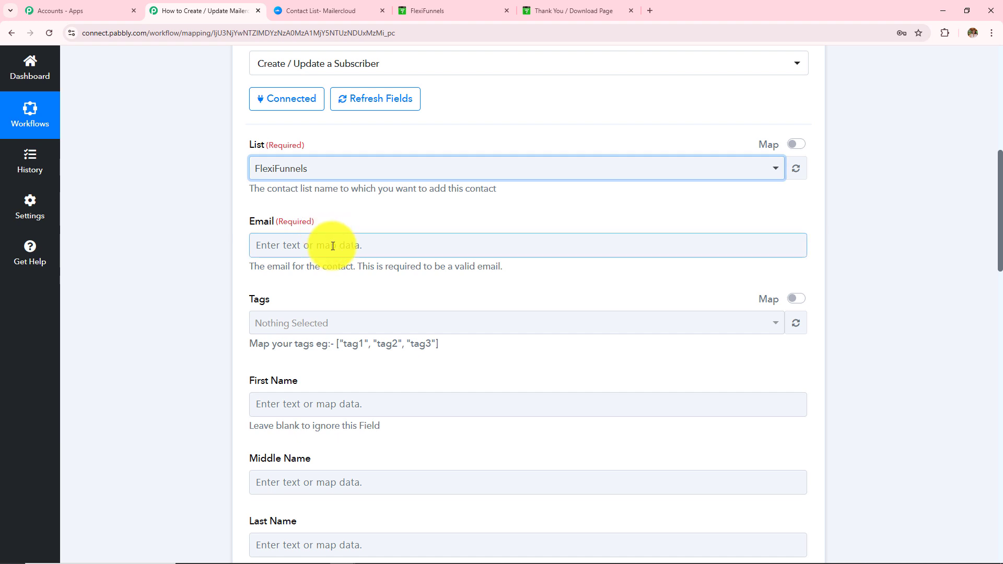
pyautogui.click(333, 246)
pyautogui.write('lstes')
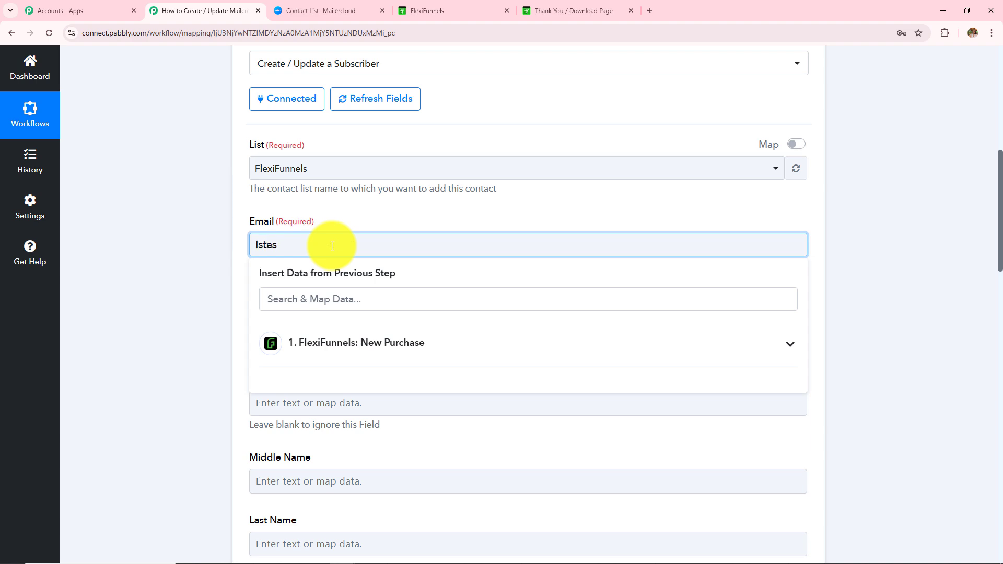
pyautogui.click(135, 217)
pyautogui.scroll(7, 206, 231)
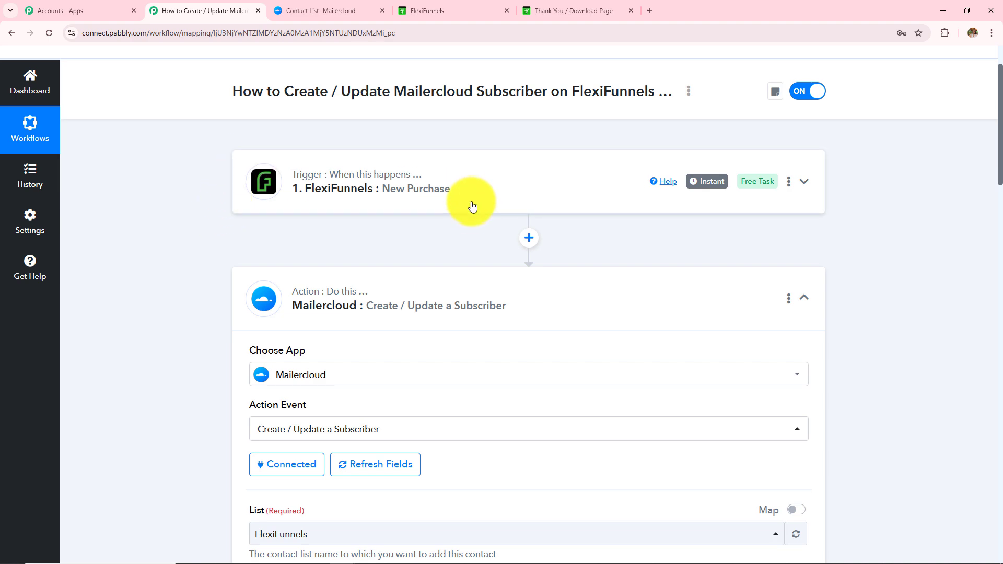
pyautogui.scroll(-7, 472, 201)
# Map Email to the buyer's Email from the FlexiFunnels: New Purchase trigger.
pyautogui.click(346, 236)
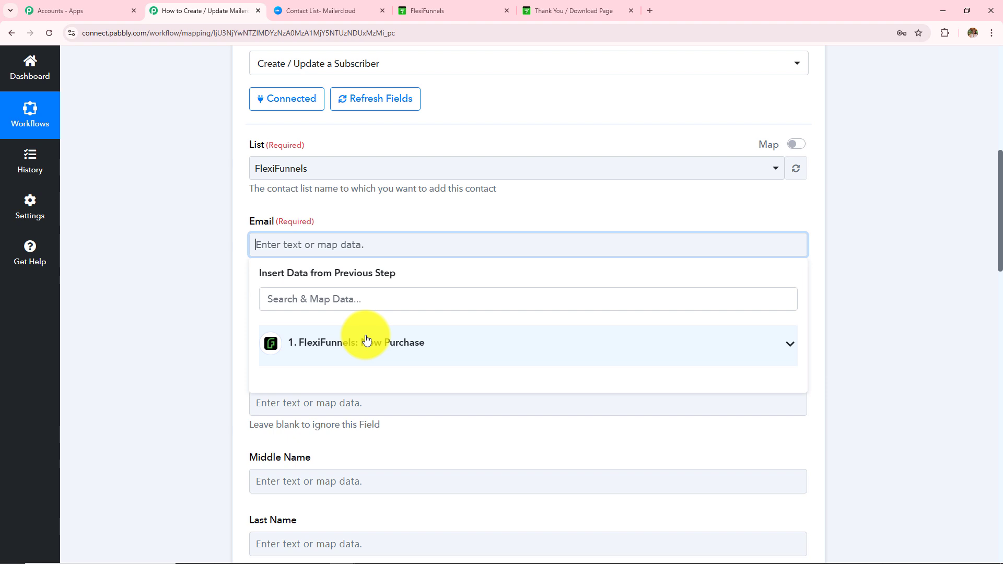
pyautogui.click(366, 340)
pyautogui.scroll(-5, 465, 298)
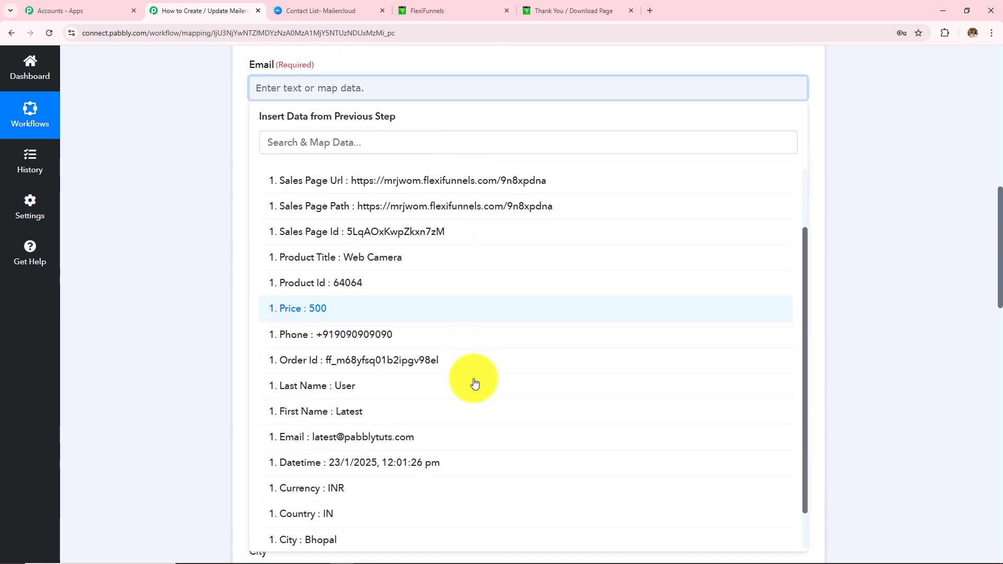
pyautogui.scroll(-1, 474, 385)
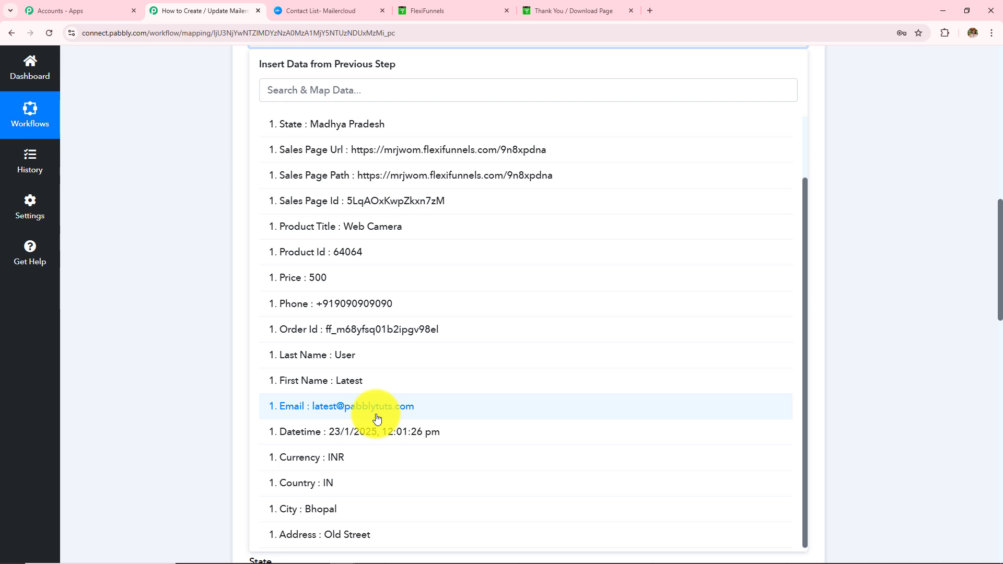
pyautogui.click(324, 415)
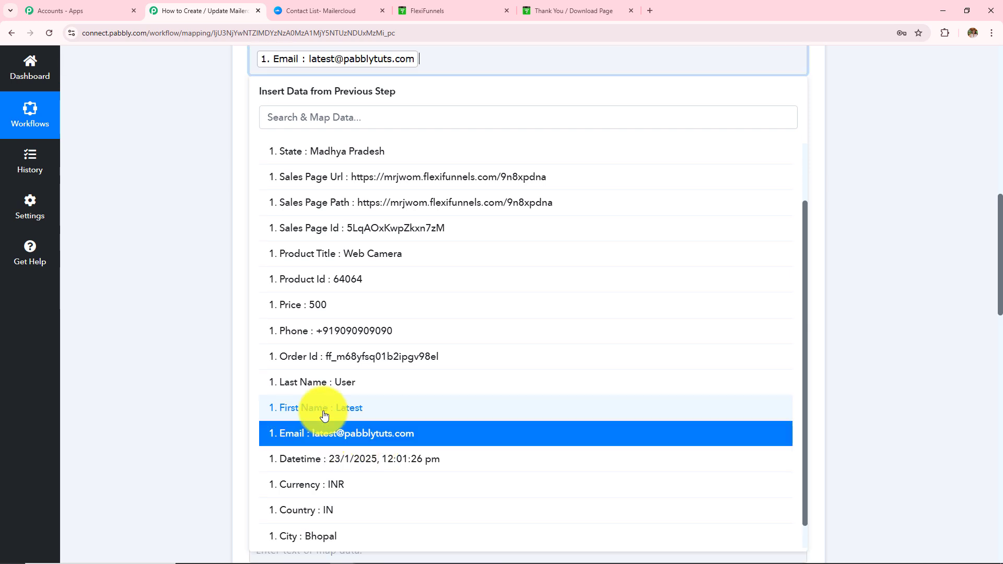
pyautogui.click(192, 288)
pyautogui.scroll(3, 193, 288)
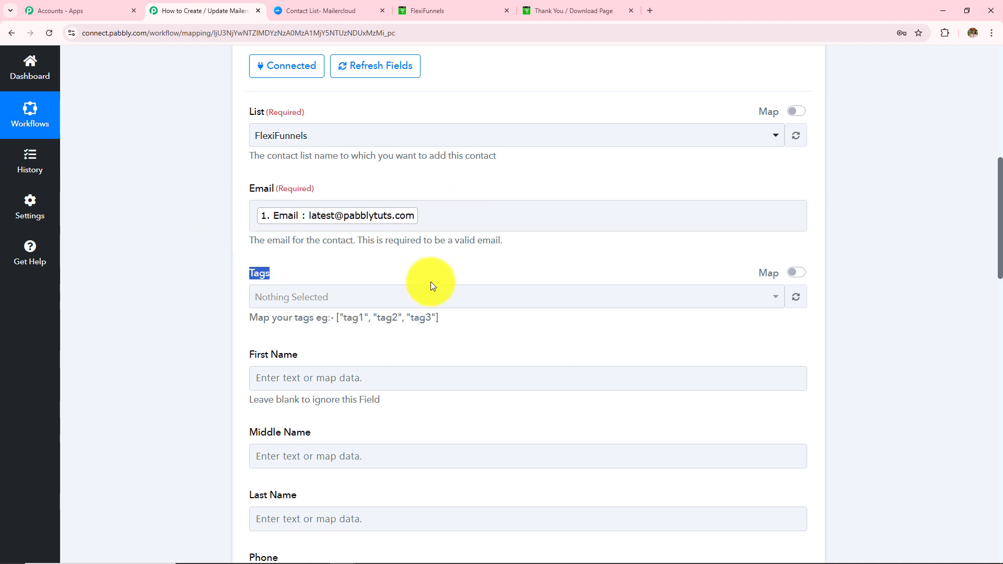
# Map First Name to the buyer's first name from FlexiFunnels: New Purchase.
pyautogui.moveTo(246, 318); pyautogui.dragTo(510, 308)
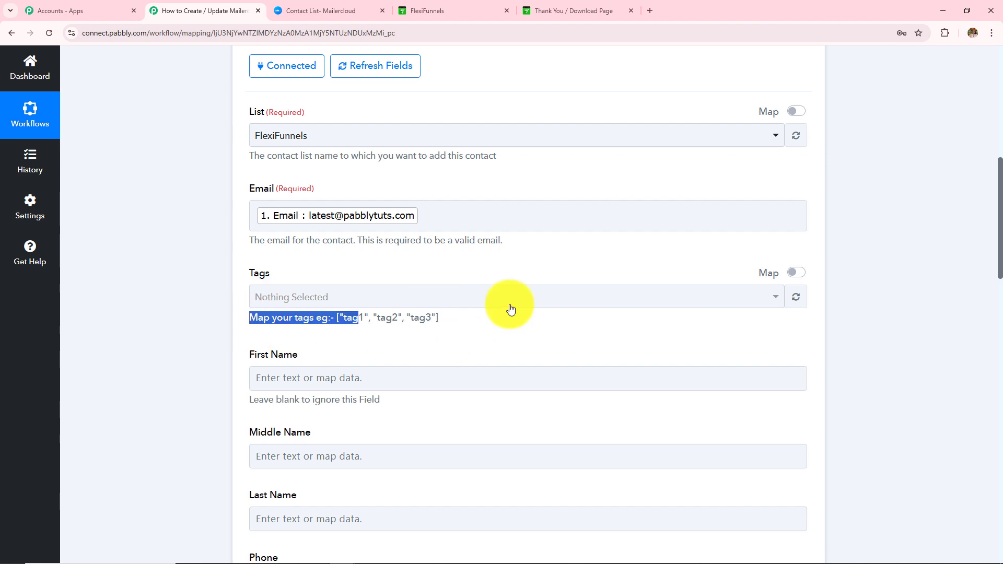
pyautogui.click(510, 309)
pyautogui.scroll(-3, 501, 331)
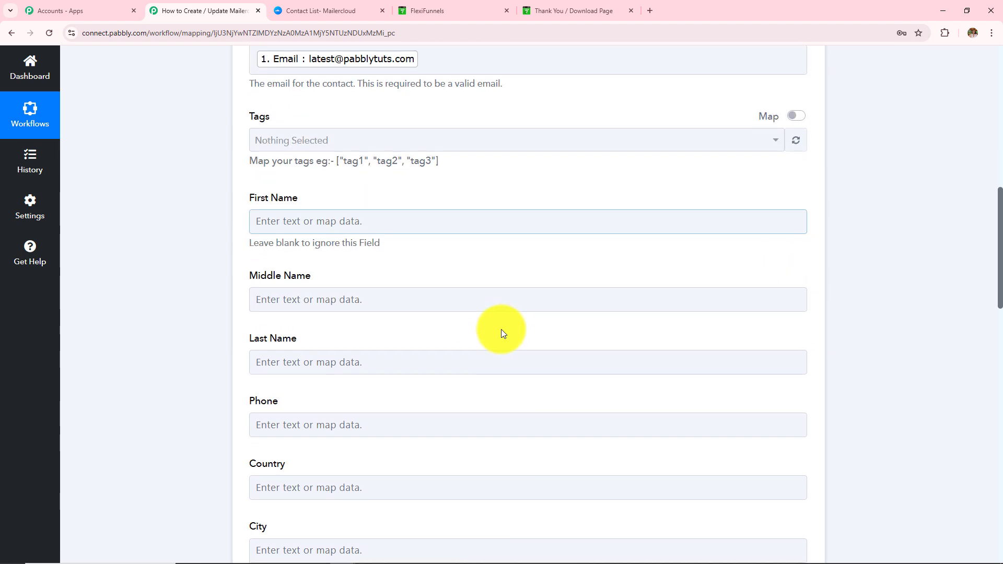
pyautogui.click(410, 226)
pyautogui.click(409, 317)
pyautogui.scroll(-4, 515, 297)
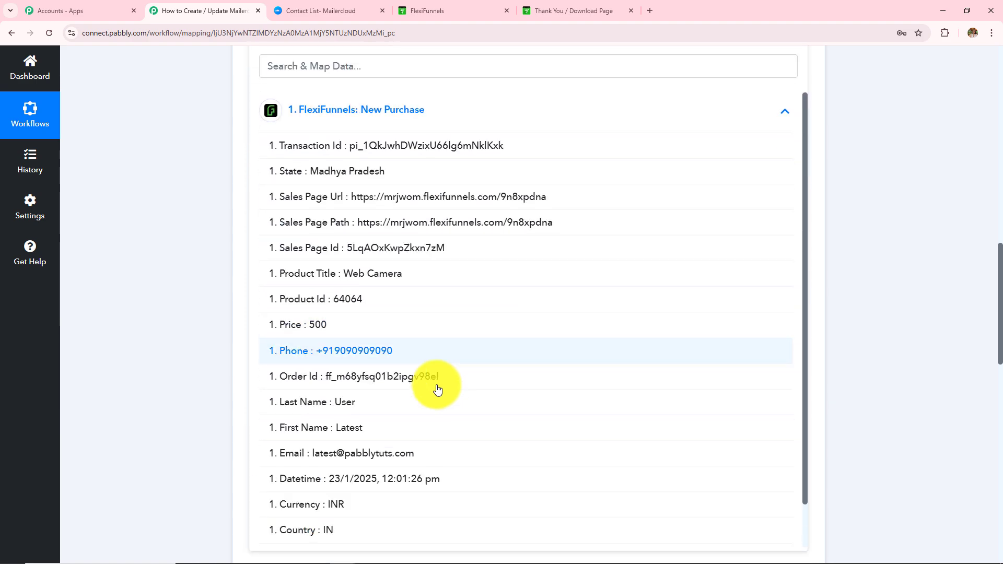
pyautogui.click(407, 439)
pyautogui.click(211, 298)
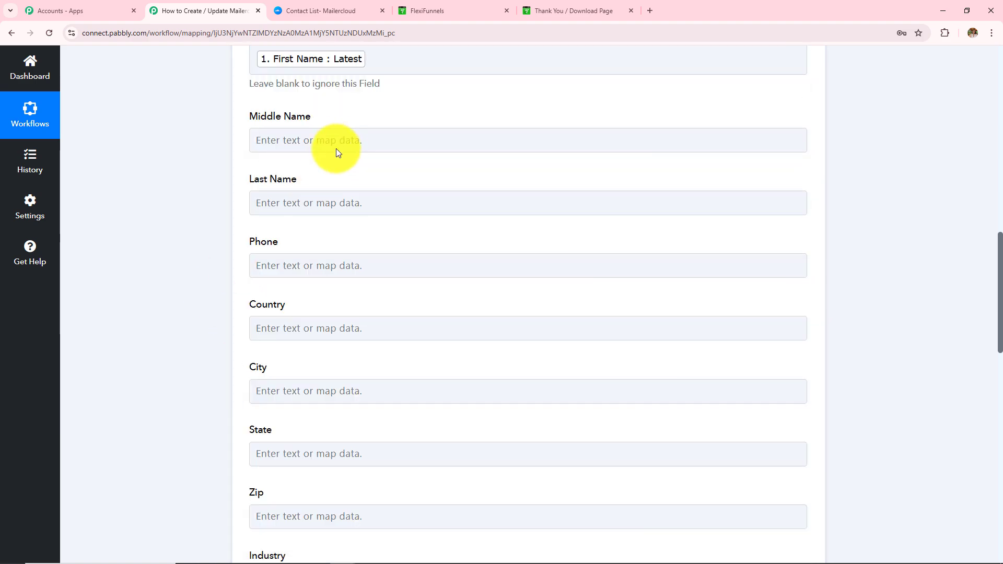
pyautogui.scroll(2, 336, 149)
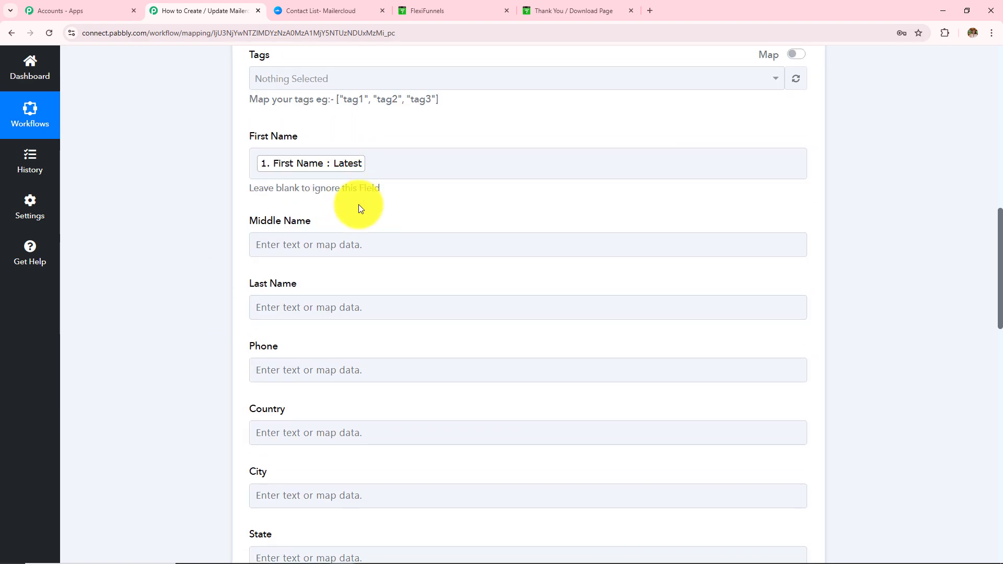
# Skip the optional Middle Name and map Last Name and Phone to the order's values.
pyautogui.moveTo(249, 222); pyautogui.dragTo(346, 237)
pyautogui.click(342, 308)
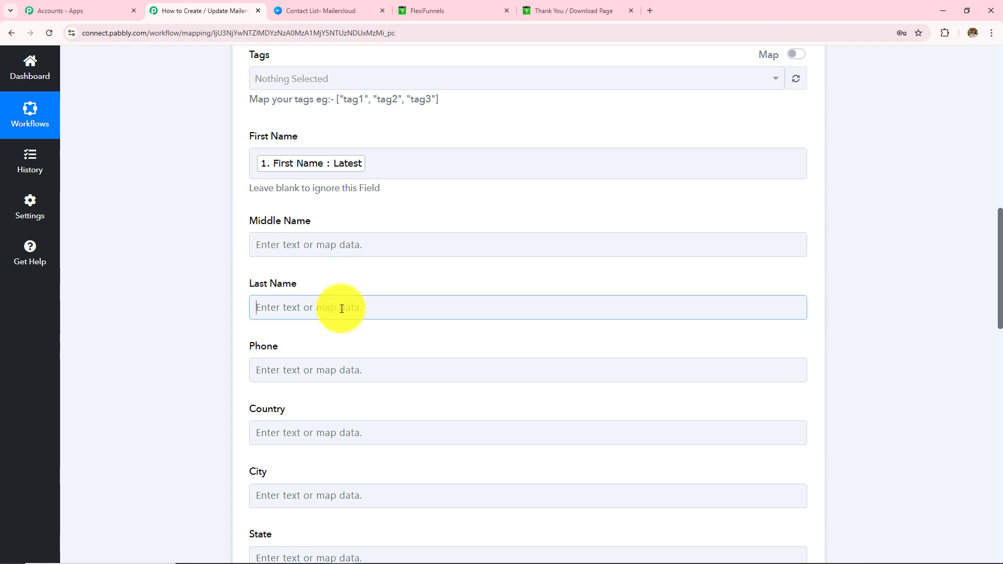
pyautogui.click(387, 403)
pyautogui.scroll(-4, 418, 423)
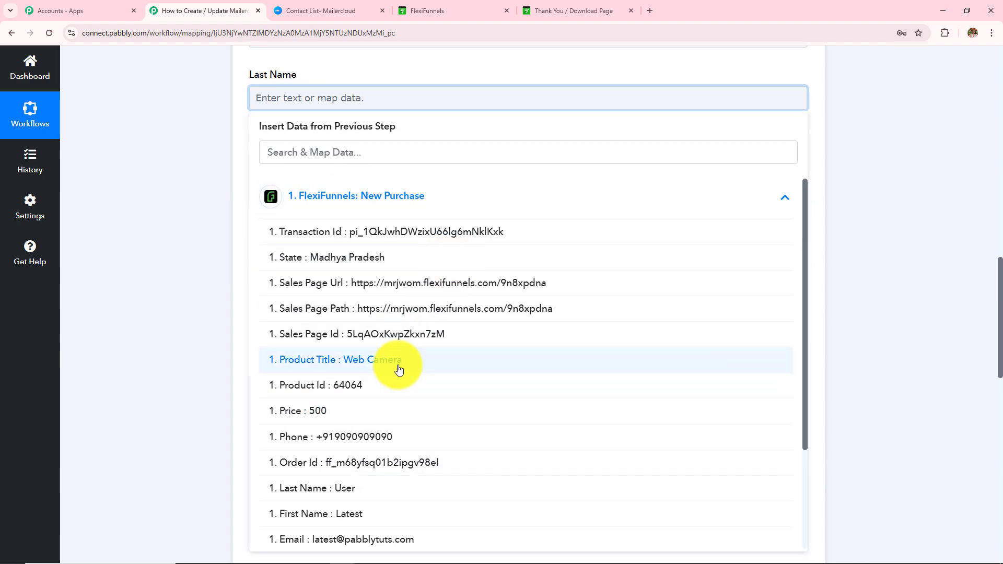
pyautogui.click(418, 491)
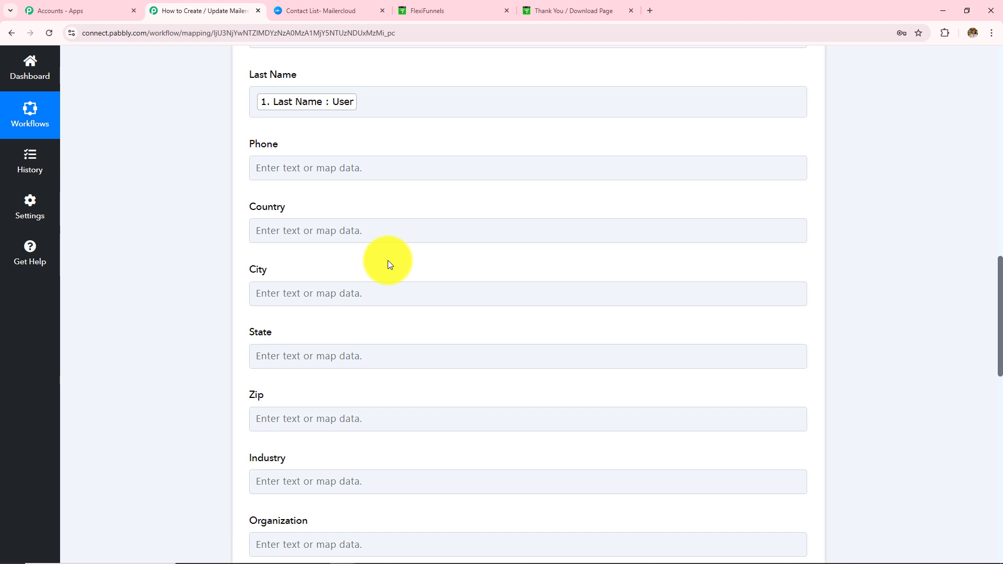
pyautogui.scroll(-1, 387, 260)
pyautogui.click(394, 117)
pyautogui.click(394, 215)
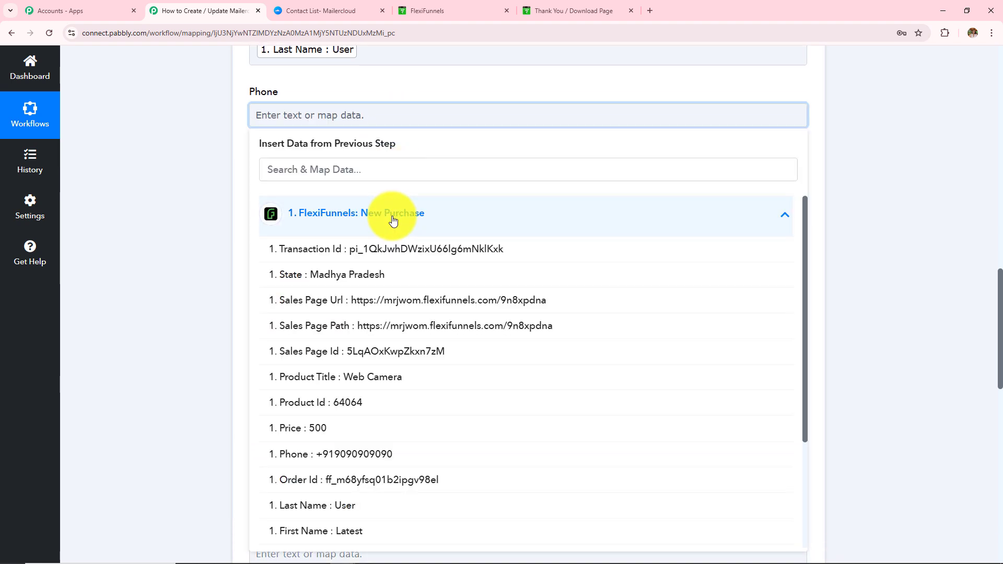
pyautogui.click(415, 453)
# Map Country, City and State to the order's matching FlexiFunnels: New Purchase values.
pyautogui.click(325, 186)
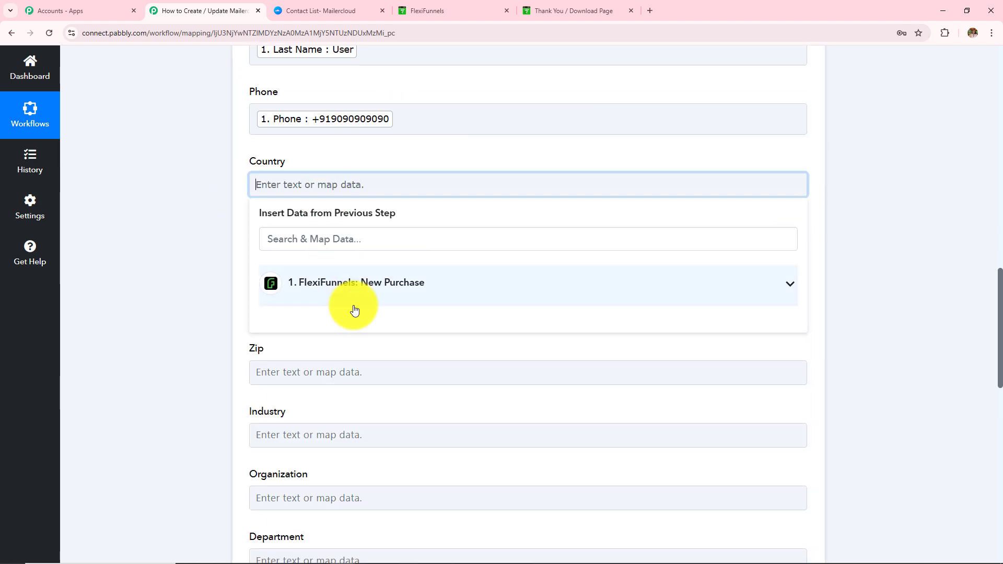
pyautogui.click(354, 308)
pyautogui.scroll(-3, 410, 443)
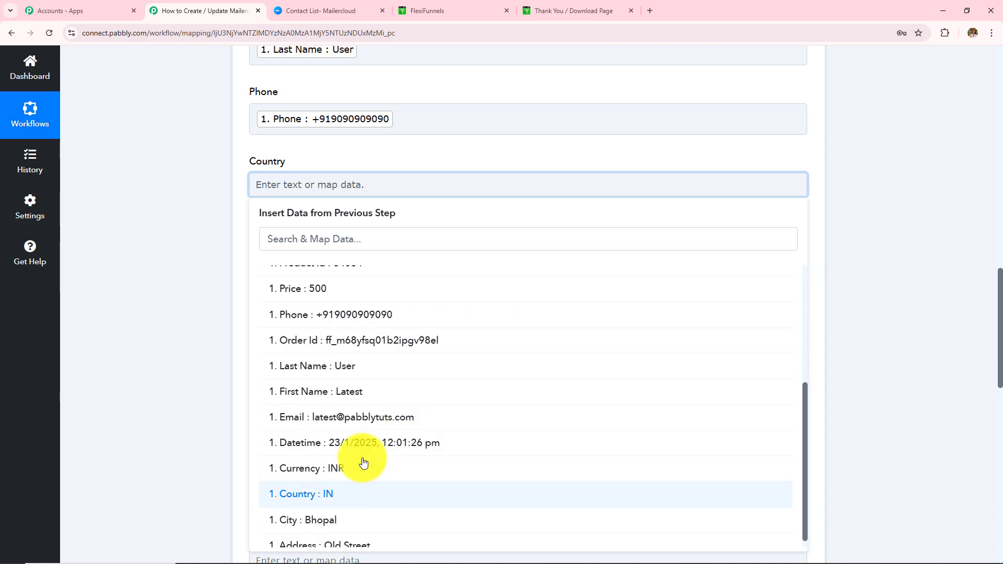
pyautogui.click(334, 494)
pyautogui.click(359, 253)
pyautogui.click(395, 353)
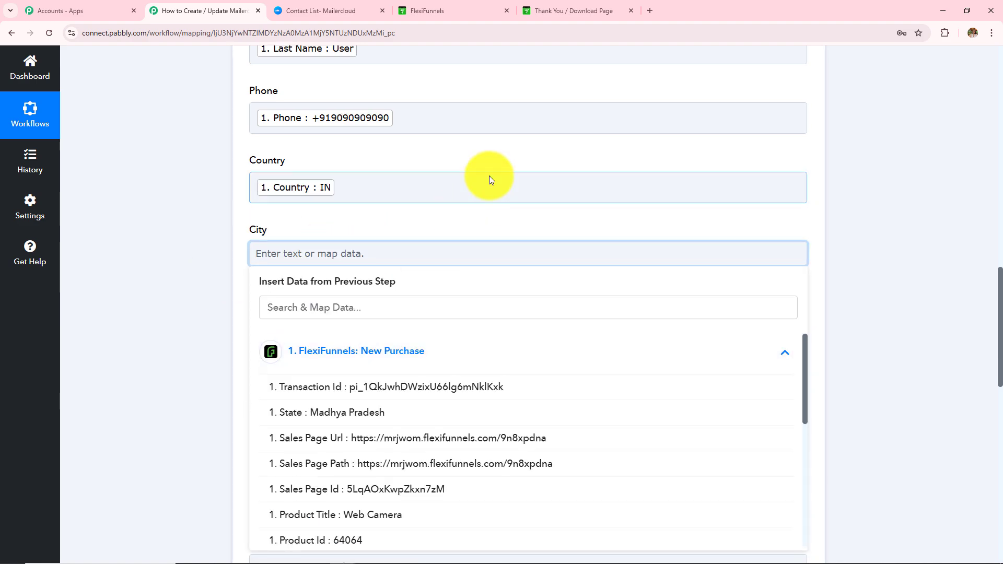
pyautogui.scroll(-5, 489, 176)
pyautogui.scroll(-3, 399, 503)
pyautogui.click(398, 560)
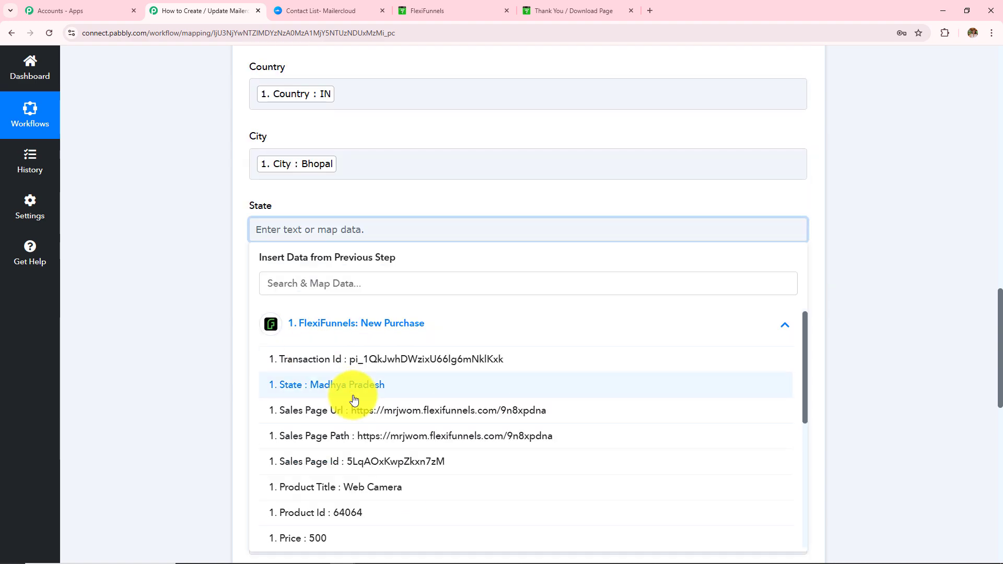
pyautogui.click(353, 399)
pyautogui.click(215, 265)
pyautogui.scroll(-2, 549, 235)
# Leave Zip and the other optional fields empty, dismissing Zip's data list.
pyautogui.click(417, 192)
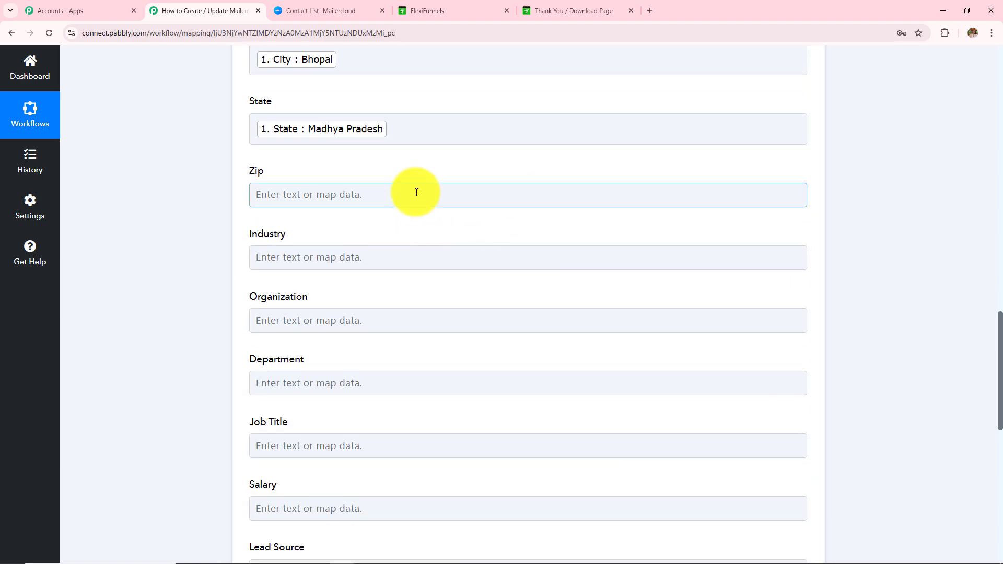
pyautogui.click(419, 293)
pyautogui.scroll(-3, 441, 421)
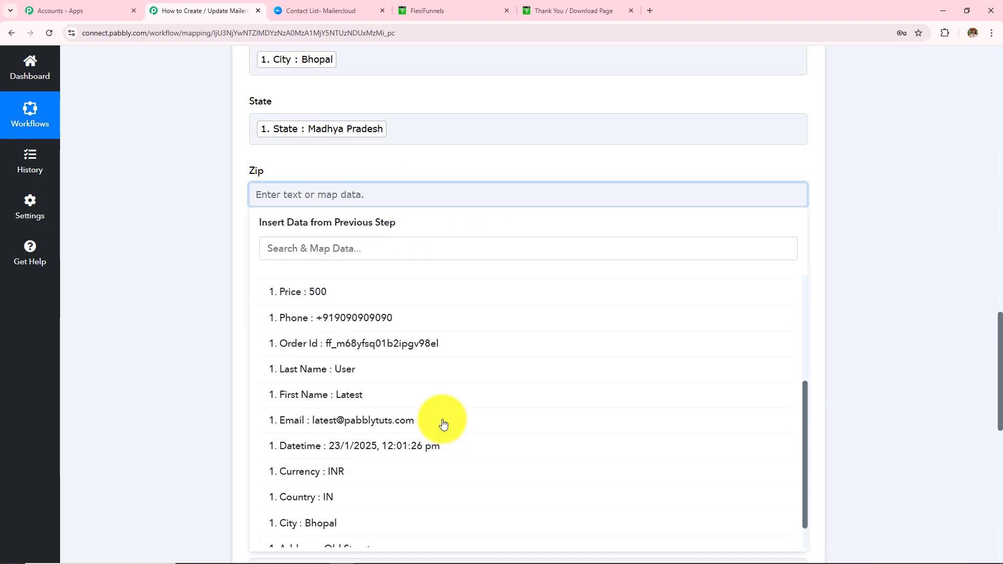
pyautogui.scroll(-3, 443, 423)
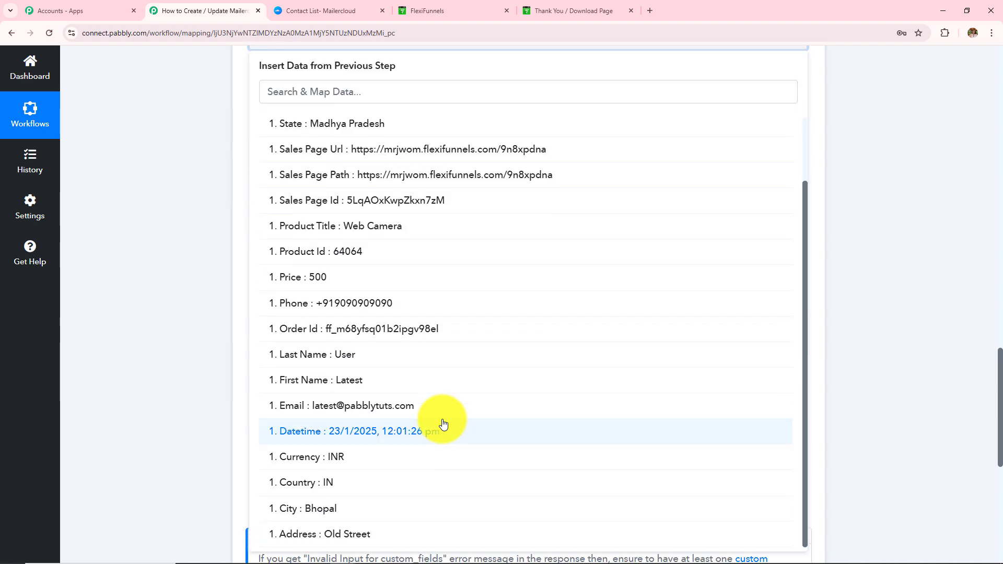
pyautogui.press('Escape')
pyautogui.moveTo(248, 129); pyautogui.dragTo(387, 457)
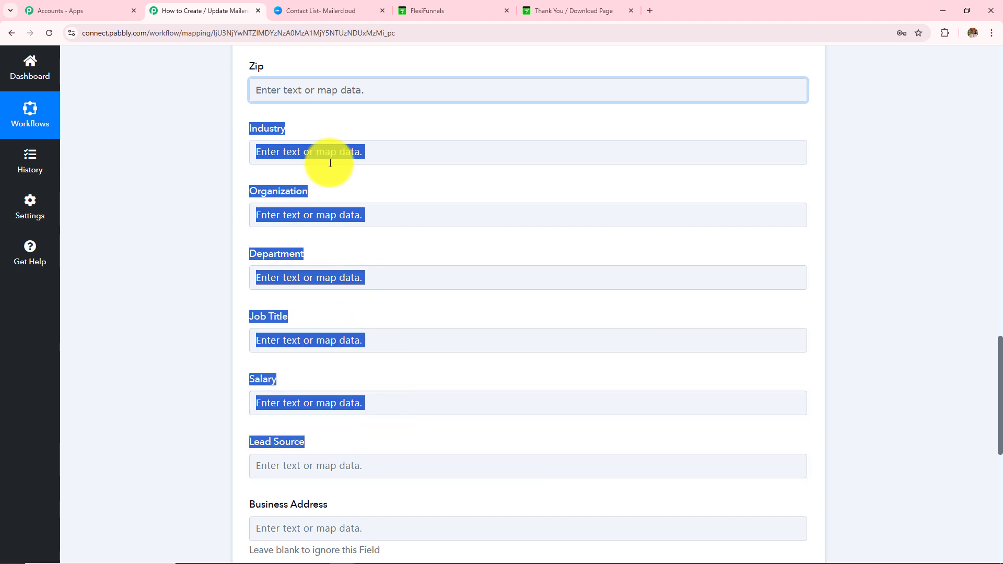
pyautogui.click(187, 262)
pyautogui.scroll(-5, 265, 260)
# Map Business Address to the order's Address, Old Street, from FlexiFunnels: New Purchase.
pyautogui.click(308, 267)
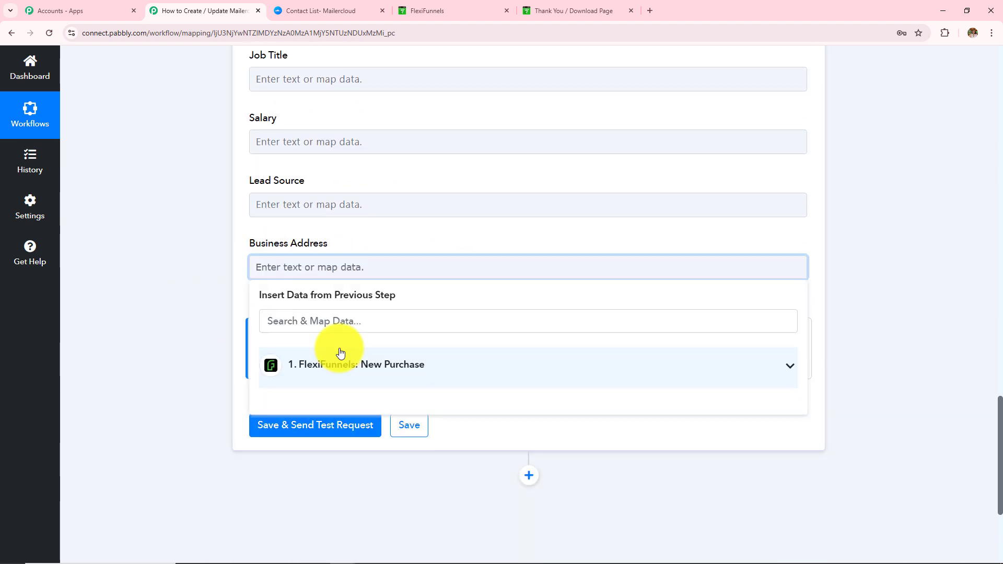
pyautogui.click(338, 356)
pyautogui.scroll(-8, 418, 418)
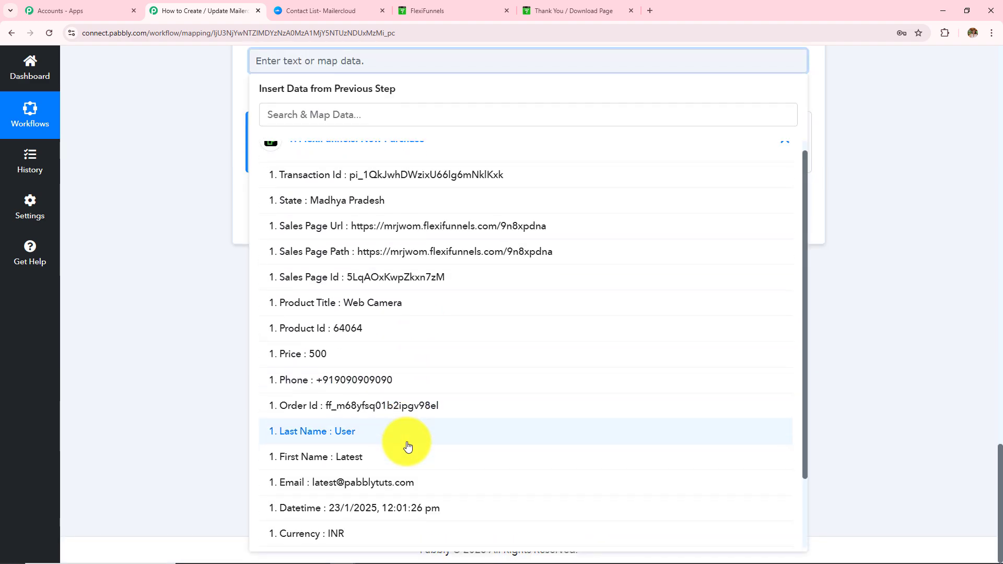
pyautogui.click(406, 533)
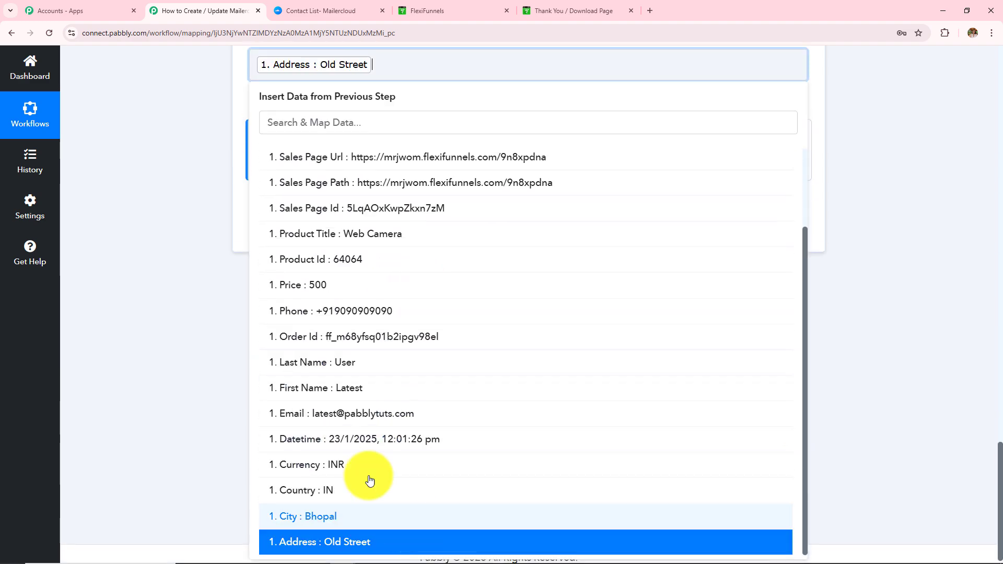
pyautogui.click(186, 240)
pyautogui.scroll(8, 189, 240)
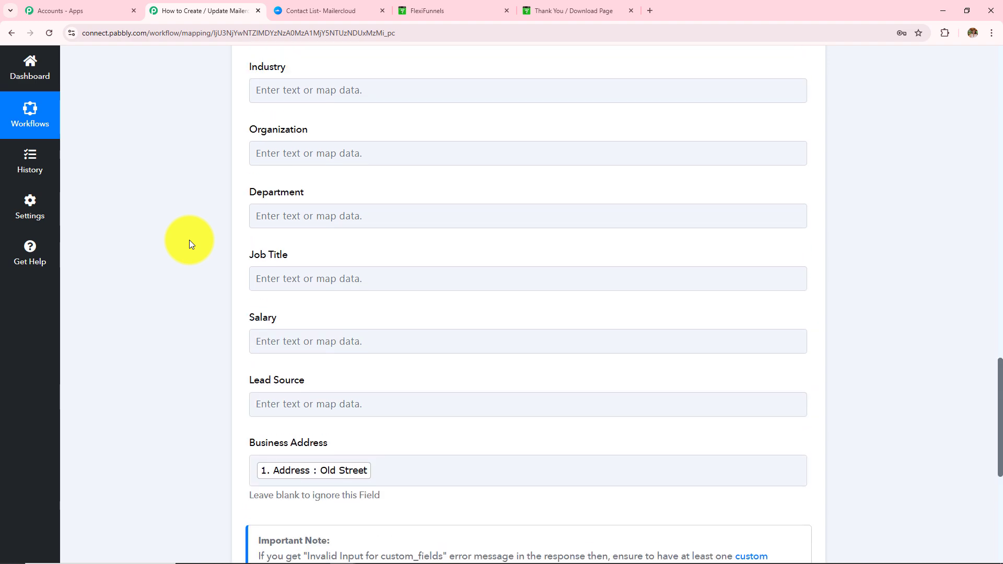
pyautogui.scroll(12, 190, 240)
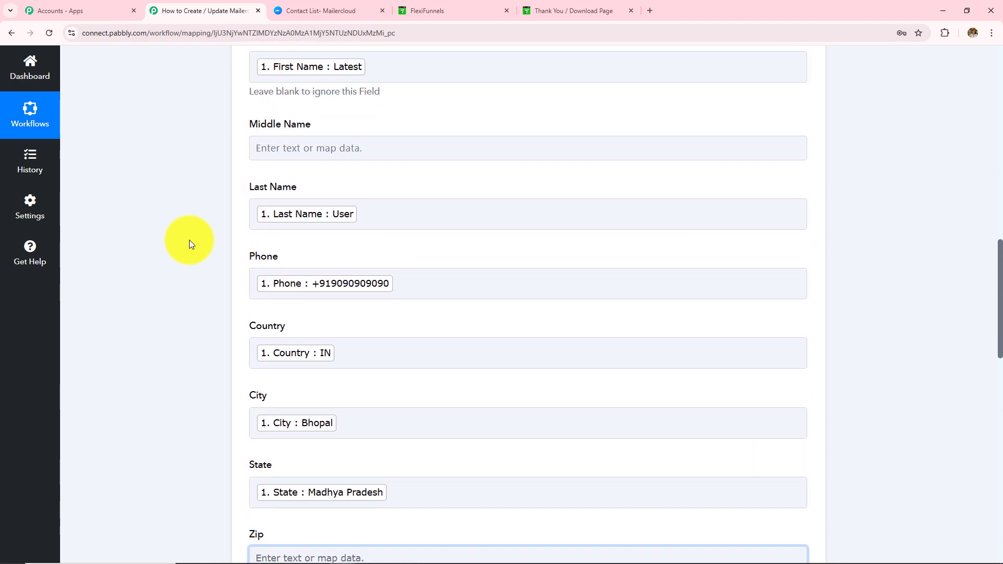
pyautogui.scroll(3, 189, 240)
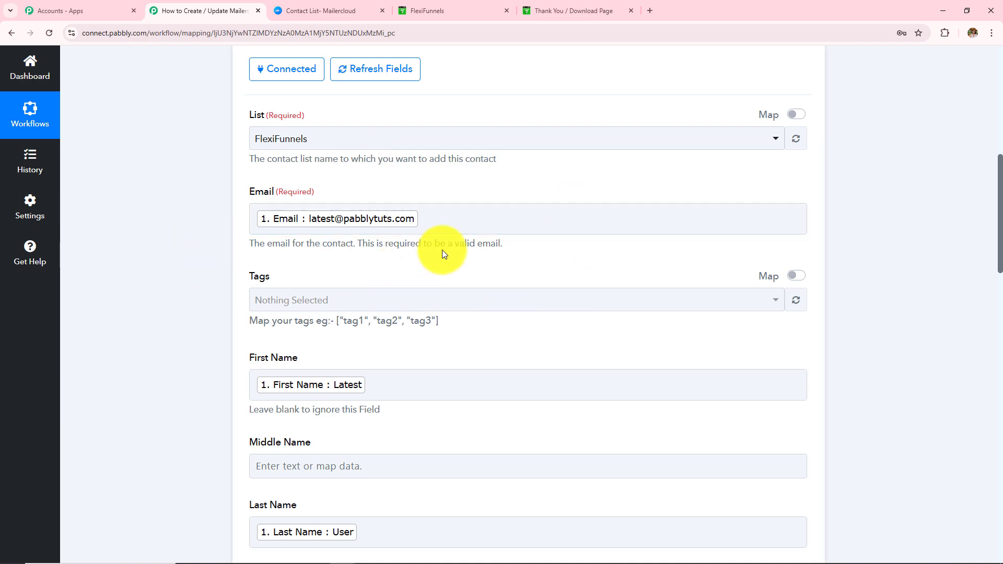
pyautogui.scroll(-9, 443, 250)
pyautogui.scroll(-10, 444, 250)
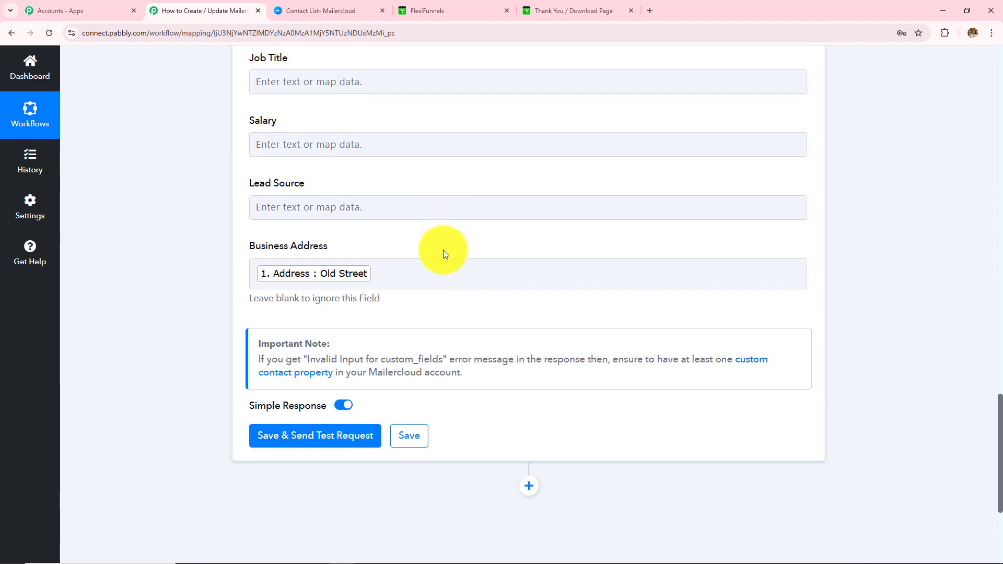
pyautogui.scroll(10, 443, 250)
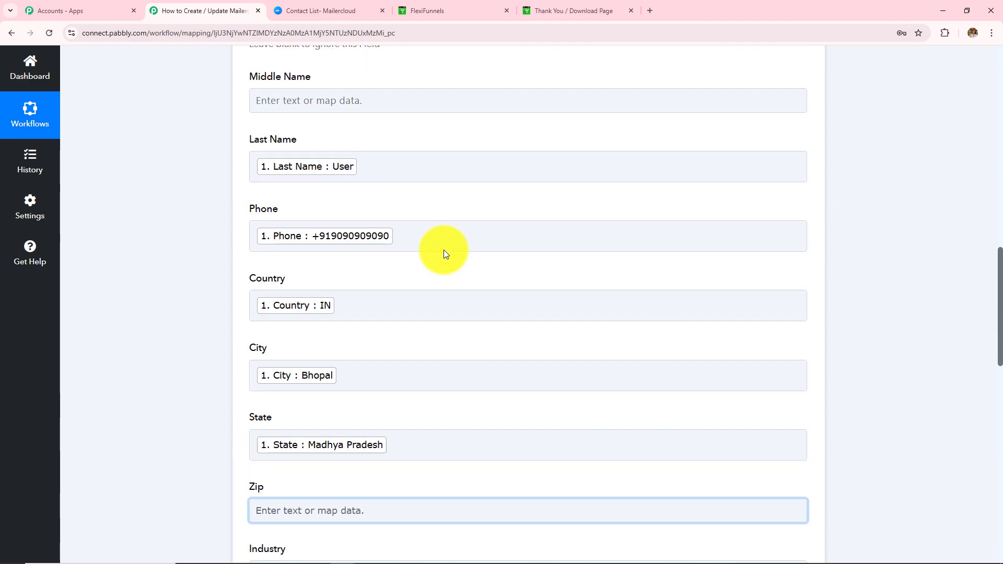
pyautogui.scroll(4, 382, 258)
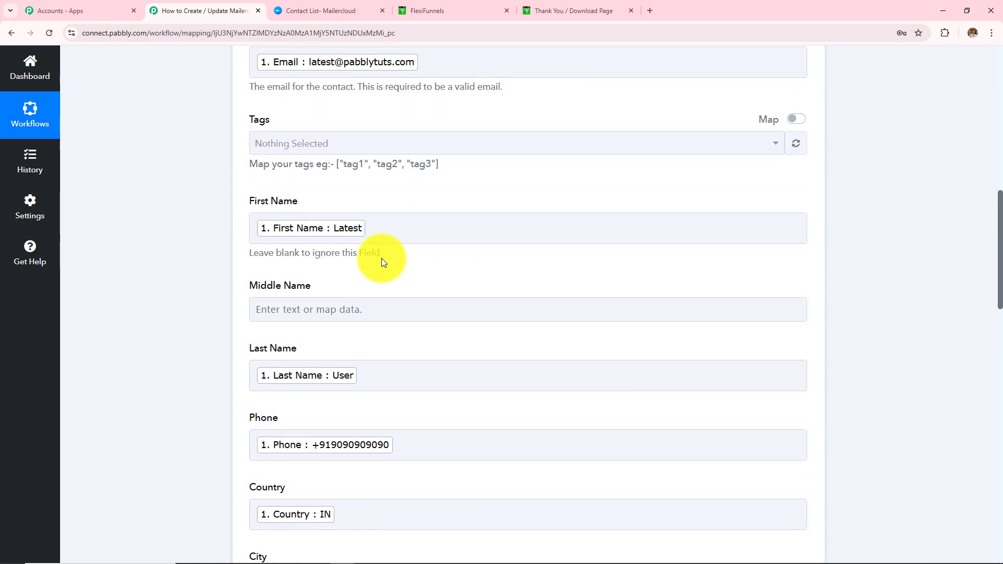
pyautogui.scroll(4, 381, 258)
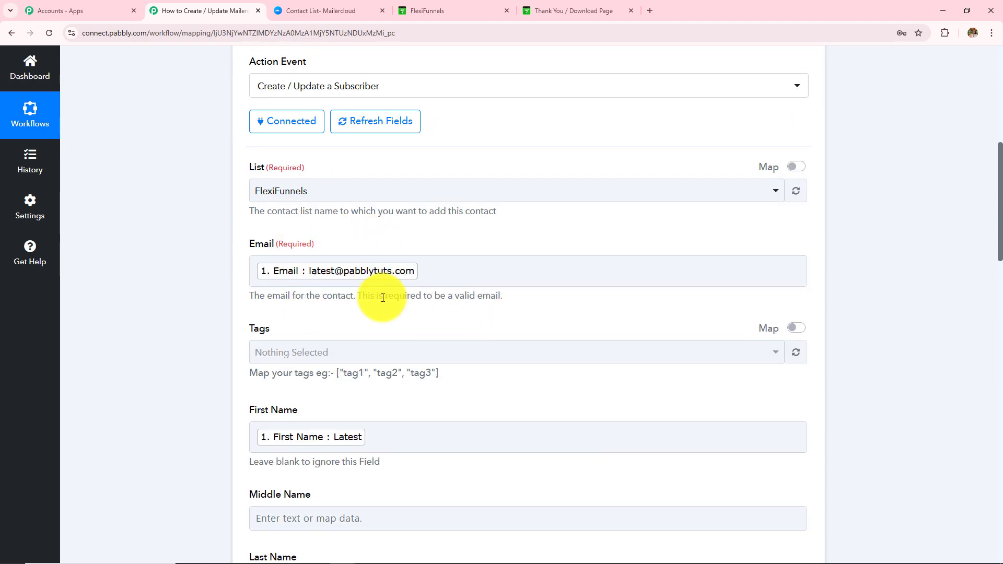
pyautogui.scroll(-18, 383, 298)
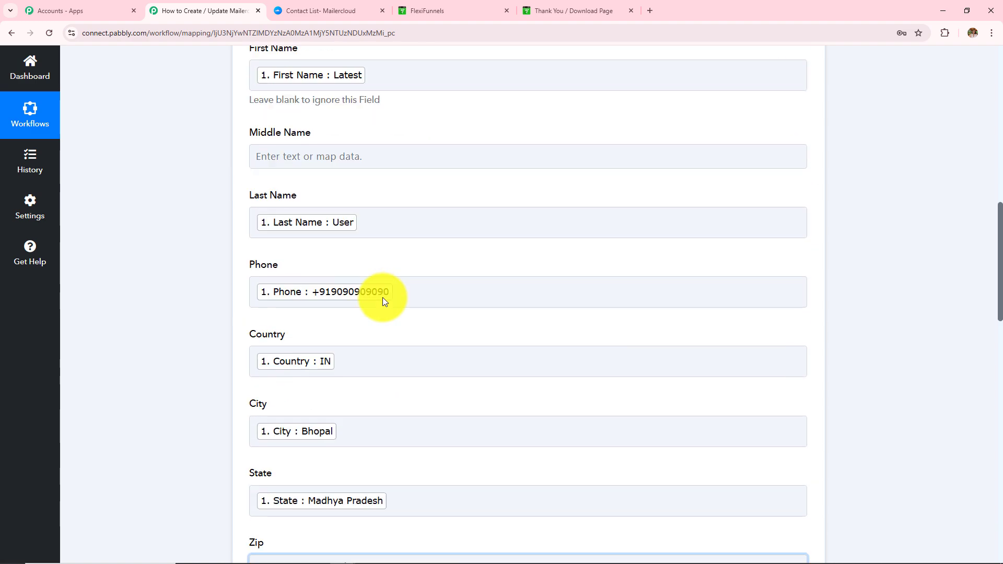
pyautogui.scroll(-6, 382, 297)
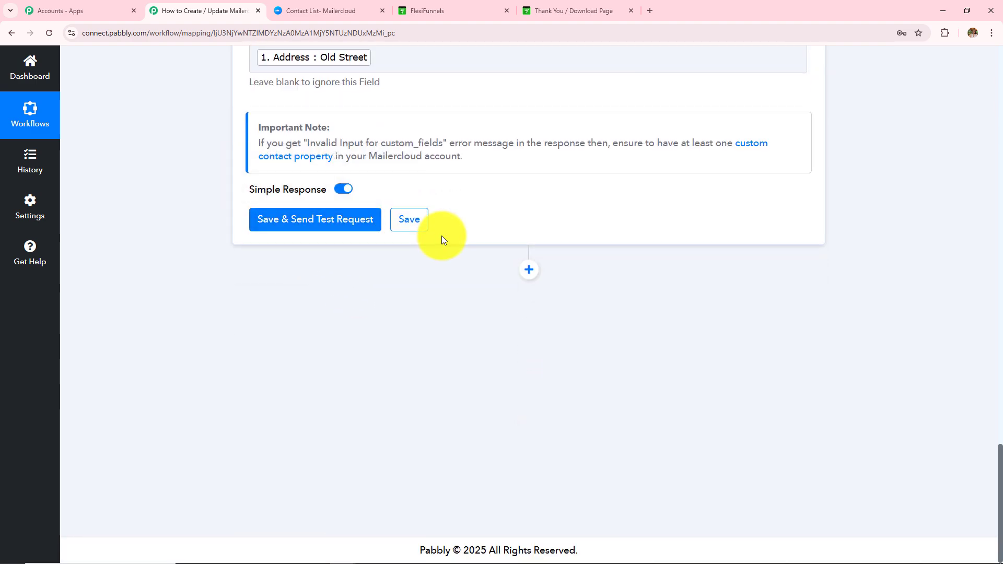
pyautogui.scroll(8, 433, 233)
pyautogui.scroll(-8, 397, 383)
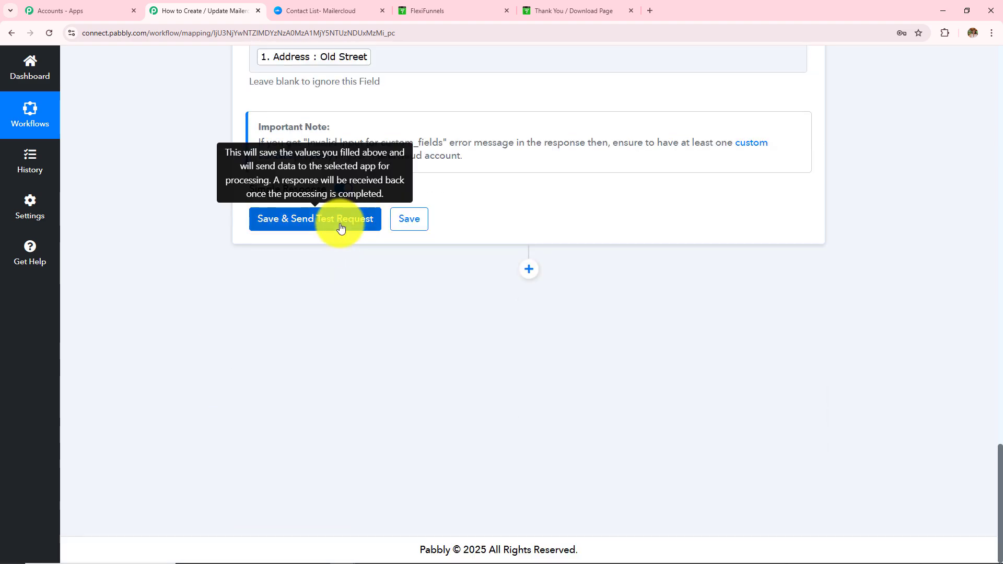
# Save and send a test request, confirming Data Inserted = 1, then go to Mailercloud's contact lists.
pyautogui.click(341, 228)
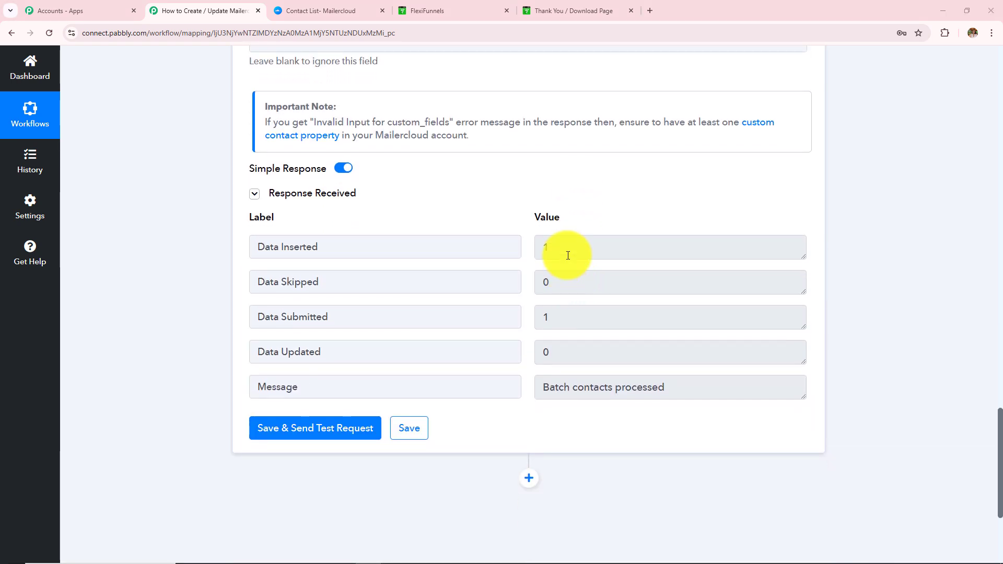
pyautogui.doubleClick(567, 251)
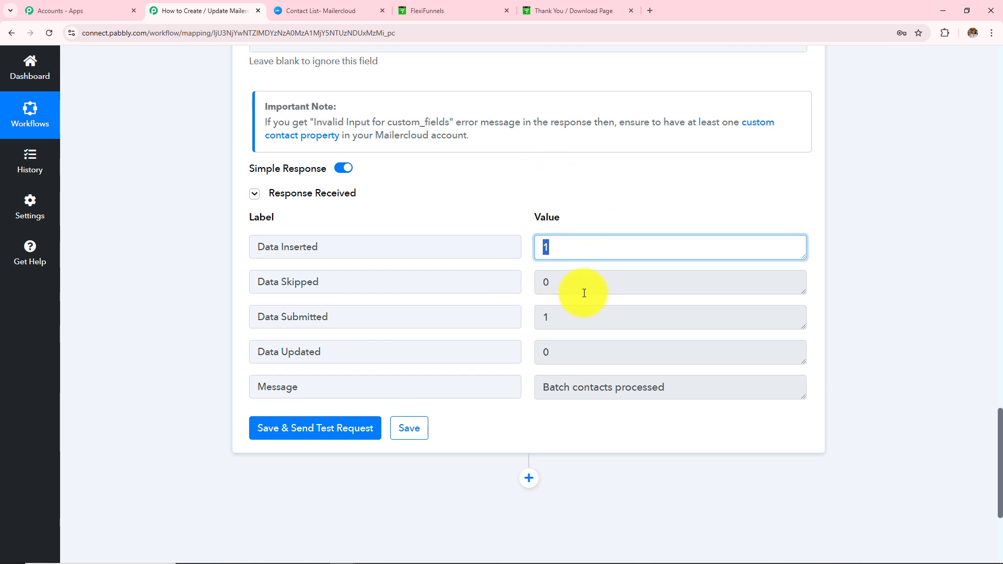
pyautogui.click(328, 9)
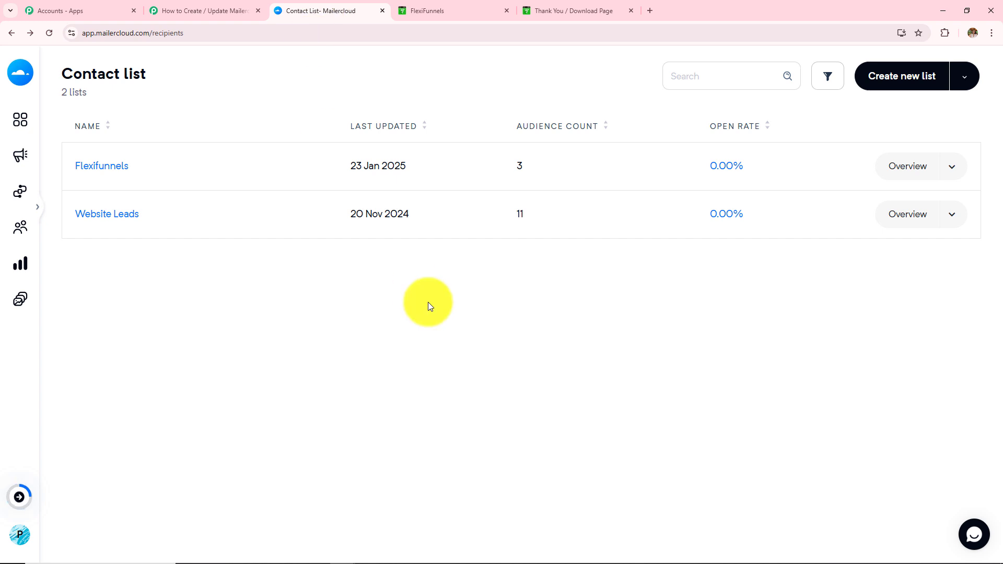
# Open the newest Flexifunnels contact and review its mapped name, country, city, state and address.
pyautogui.click(86, 171)
pyautogui.click(261, 146)
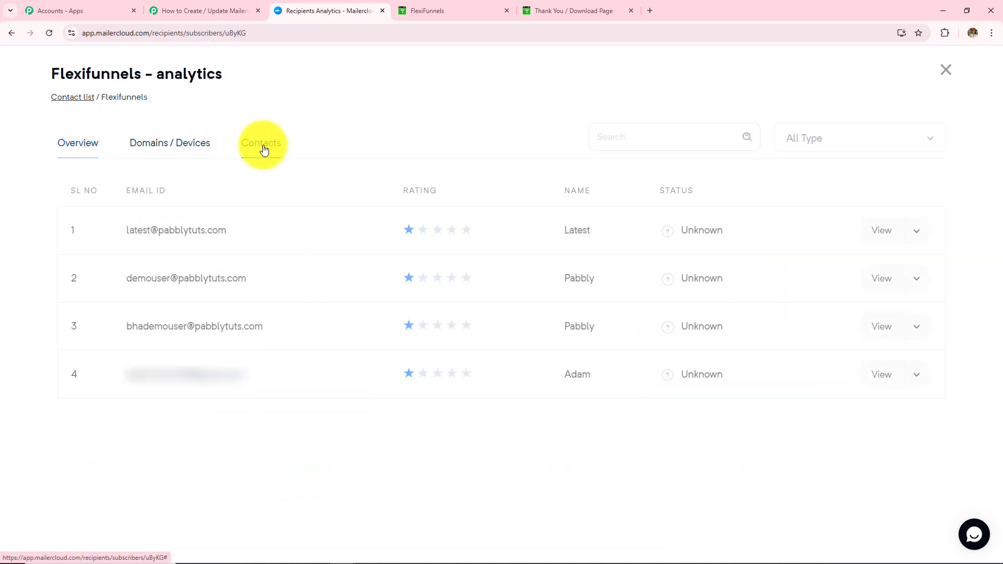
pyautogui.click(186, 238)
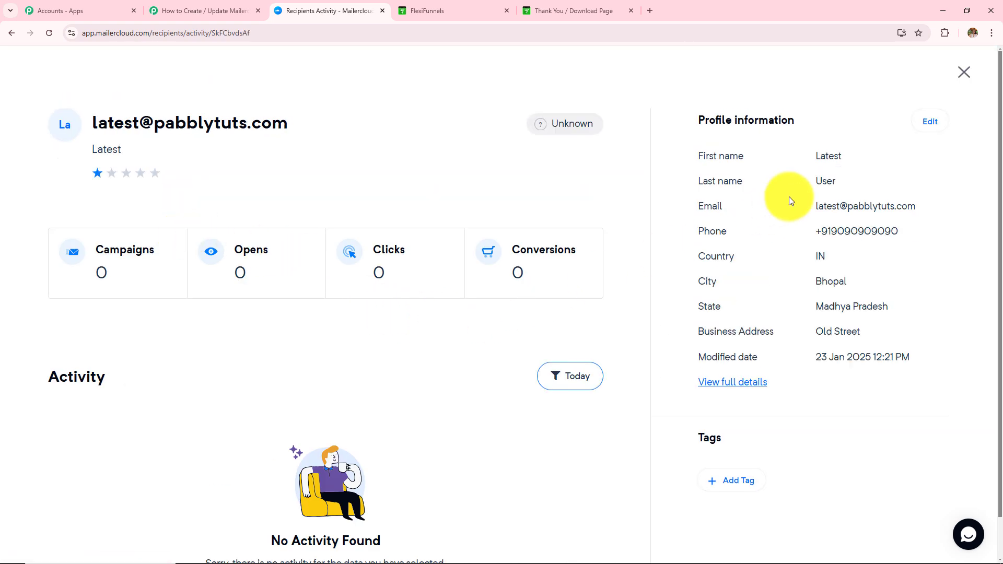
pyautogui.moveTo(816, 157); pyautogui.dragTo(880, 157)
pyautogui.moveTo(815, 180); pyautogui.dragTo(949, 214)
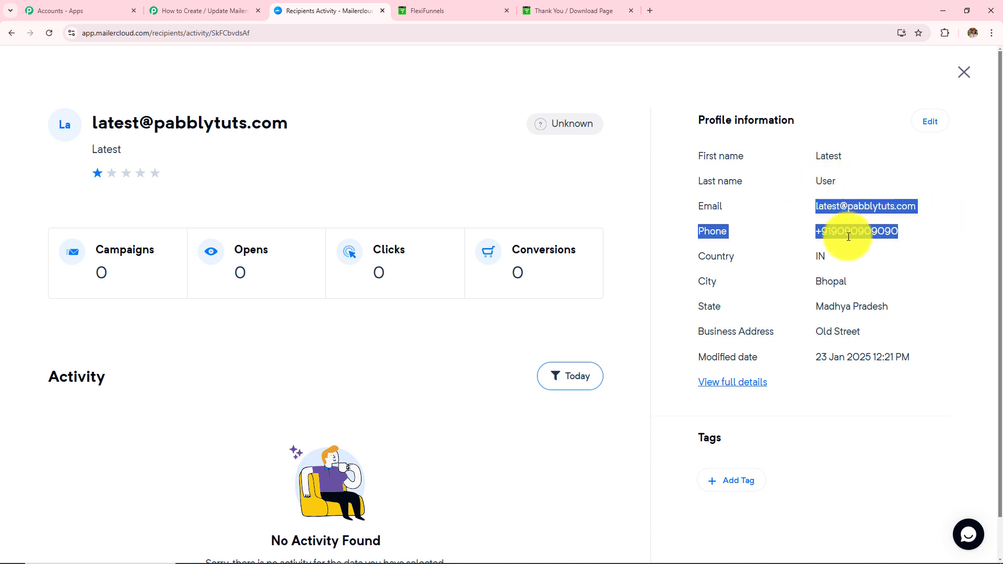
pyautogui.moveTo(809, 257); pyautogui.dragTo(871, 336)
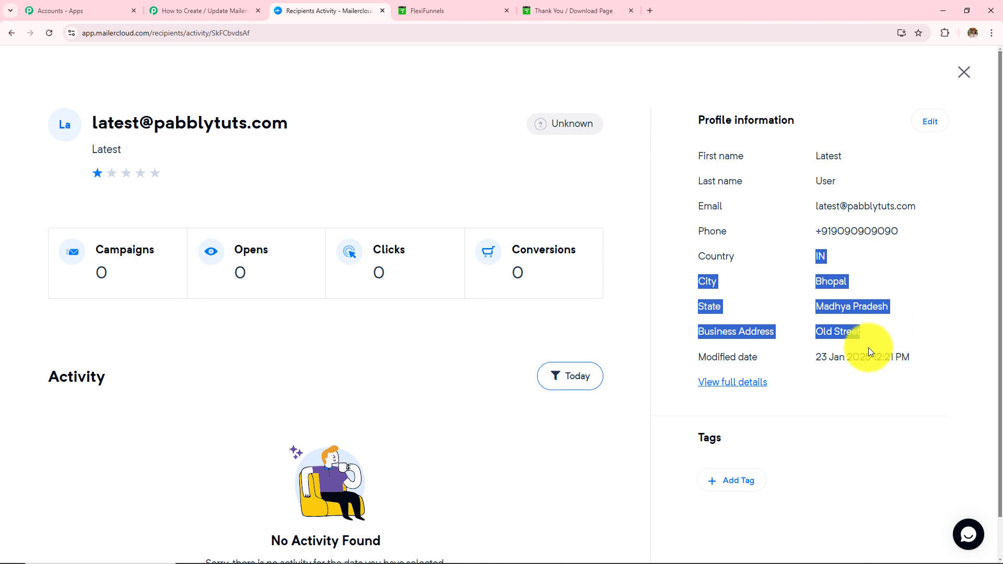
pyautogui.click(964, 71)
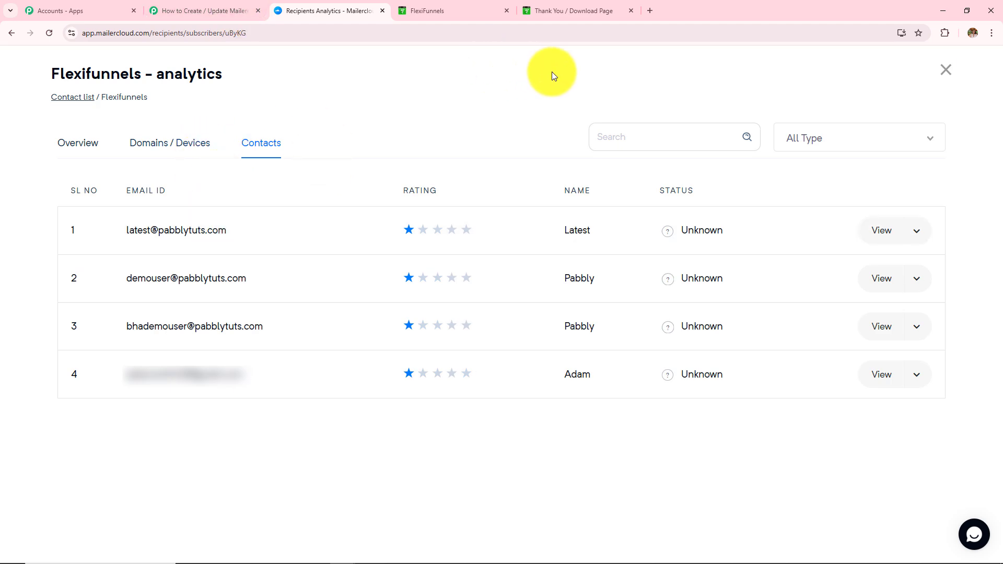
# Start the Web Camera checkout and enter the buyer's first name, email address and phone number.
pyautogui.click(574, 11)
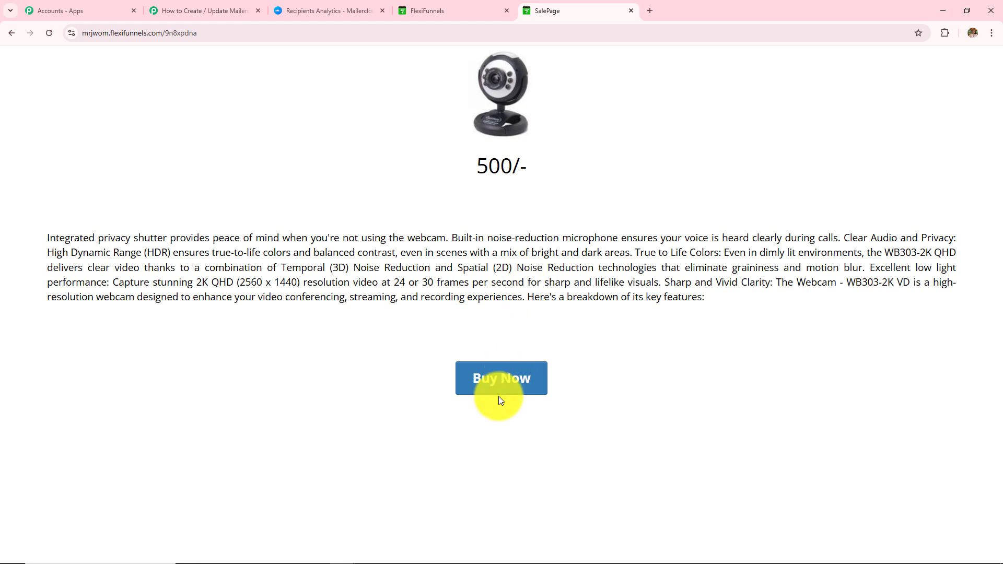
pyautogui.click(502, 382)
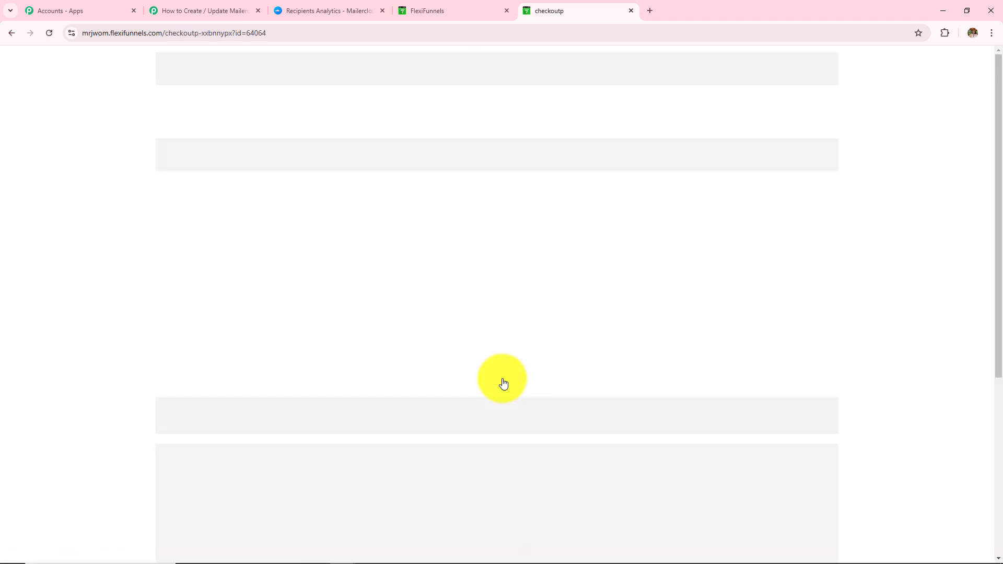
pyautogui.click(315, 71)
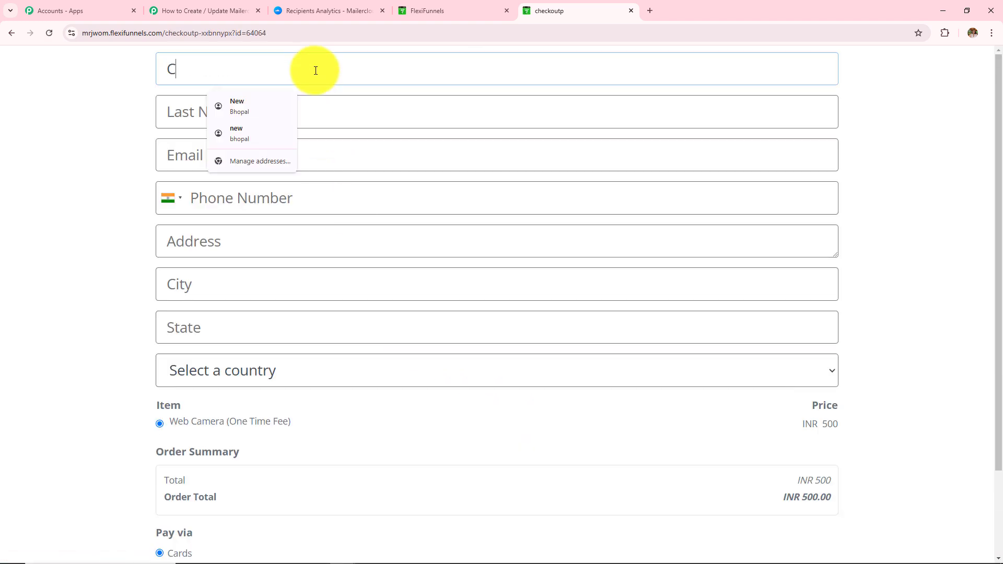
pyautogui.write('CurrentU')
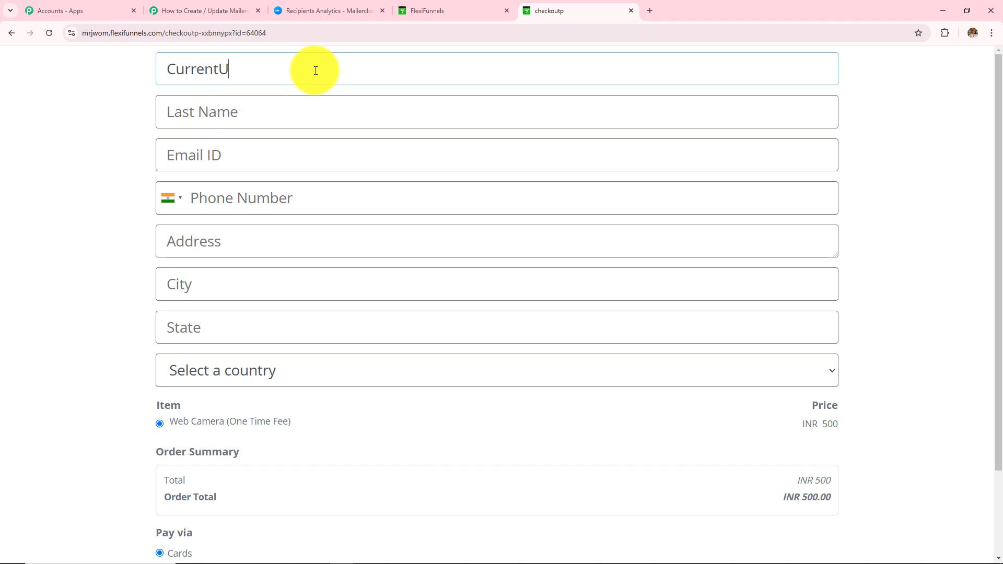
pyautogui.press('BackSpace')
pyautogui.click(318, 111)
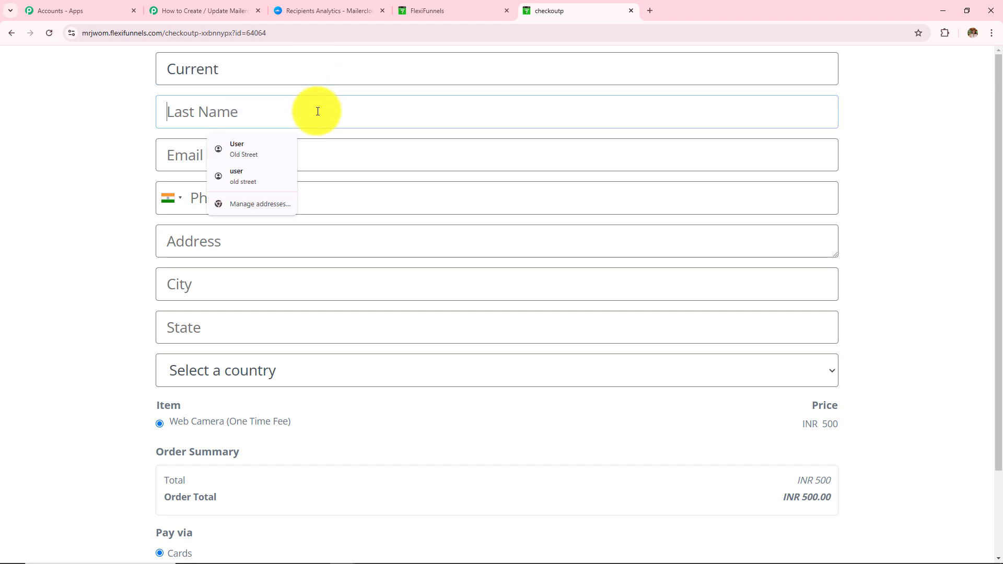
pyautogui.click(354, 165)
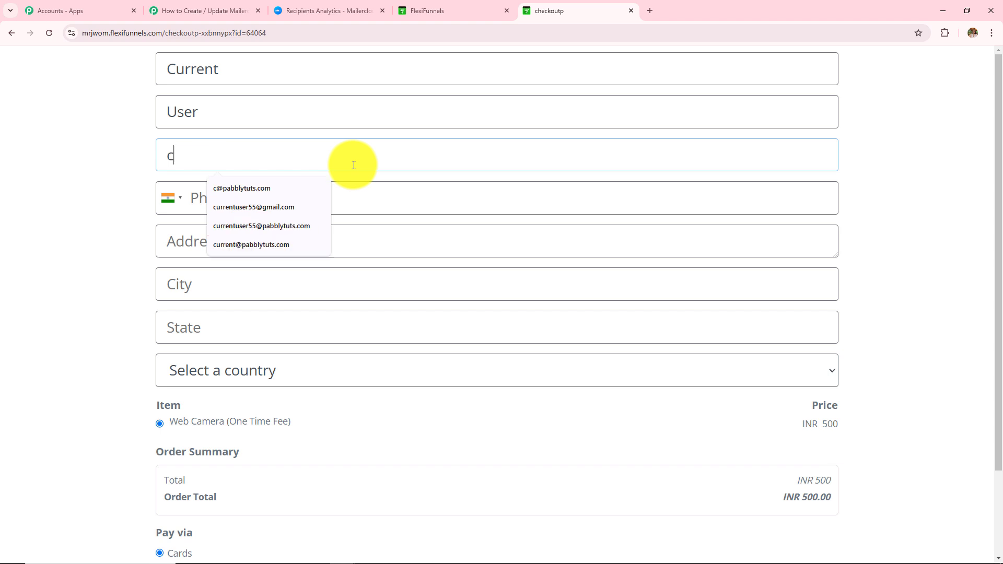
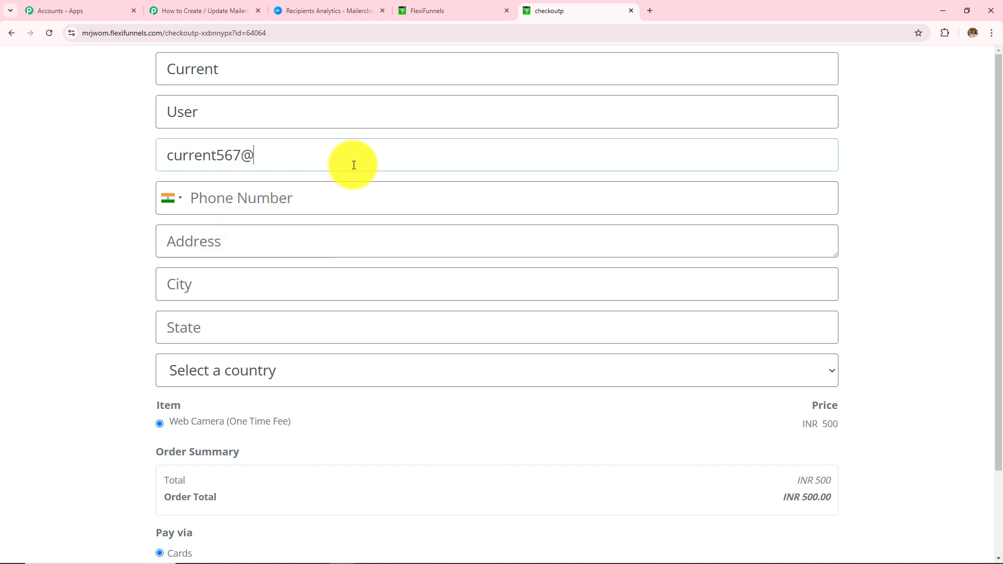
pyautogui.click(352, 203)
pyautogui.write('8484848484')
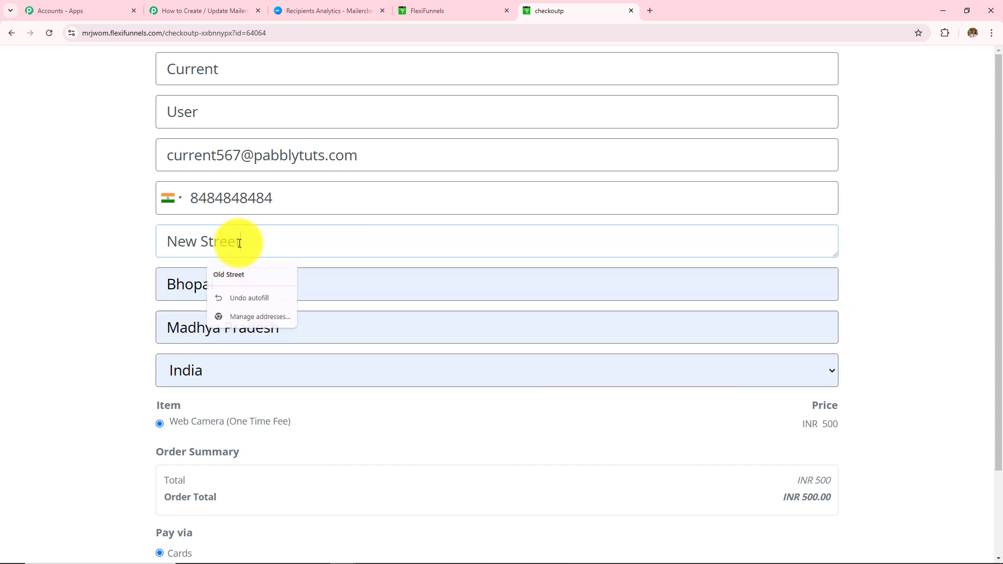
# Confirm the autofilled address, enter the test card details and complete the INR 500 order.
pyautogui.moveTo(240, 242); pyautogui.dragTo(102, 242)
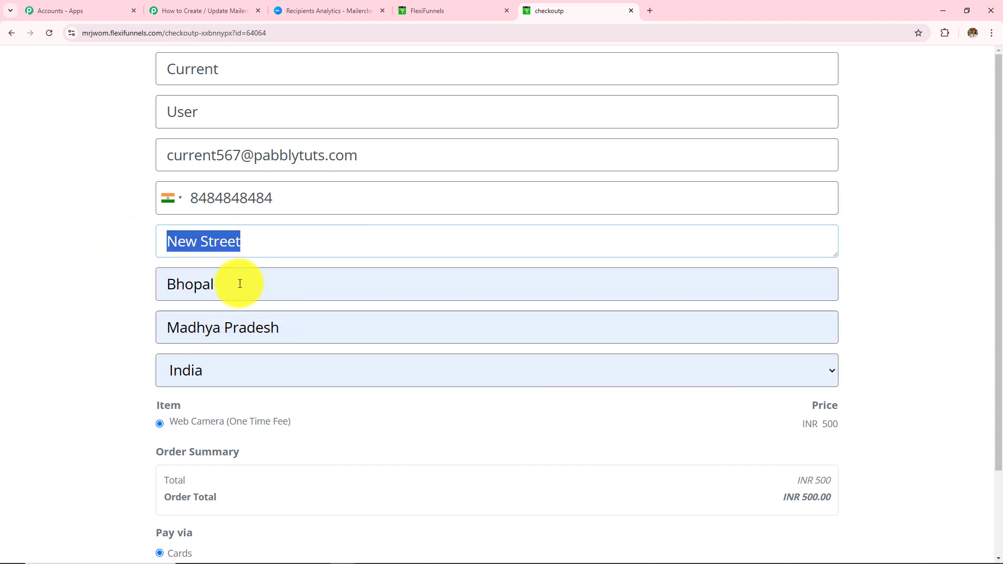
pyautogui.moveTo(239, 284); pyautogui.dragTo(93, 285)
pyautogui.moveTo(324, 329); pyautogui.dragTo(143, 331)
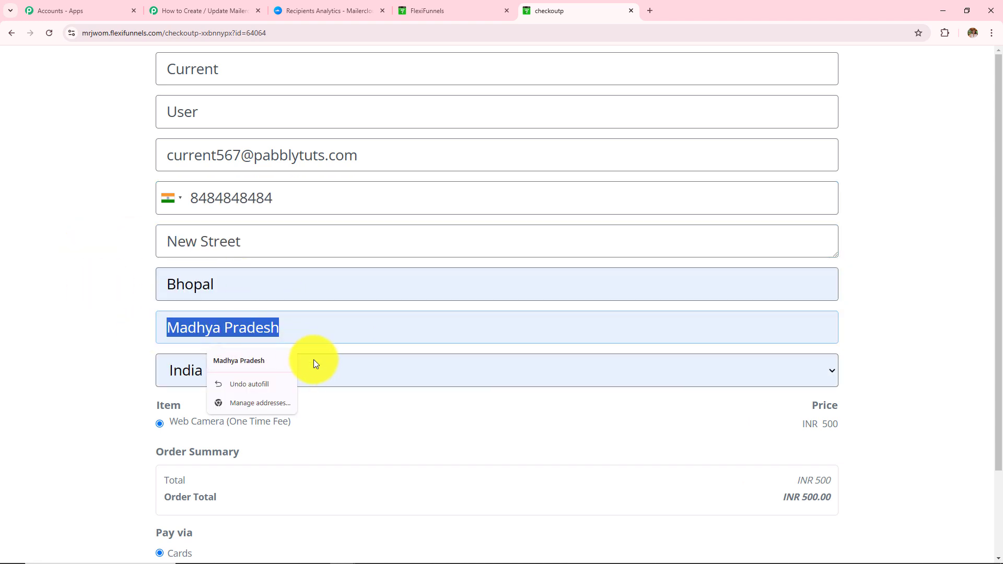
pyautogui.click(165, 336)
pyautogui.scroll(-2, 166, 335)
pyautogui.click(242, 490)
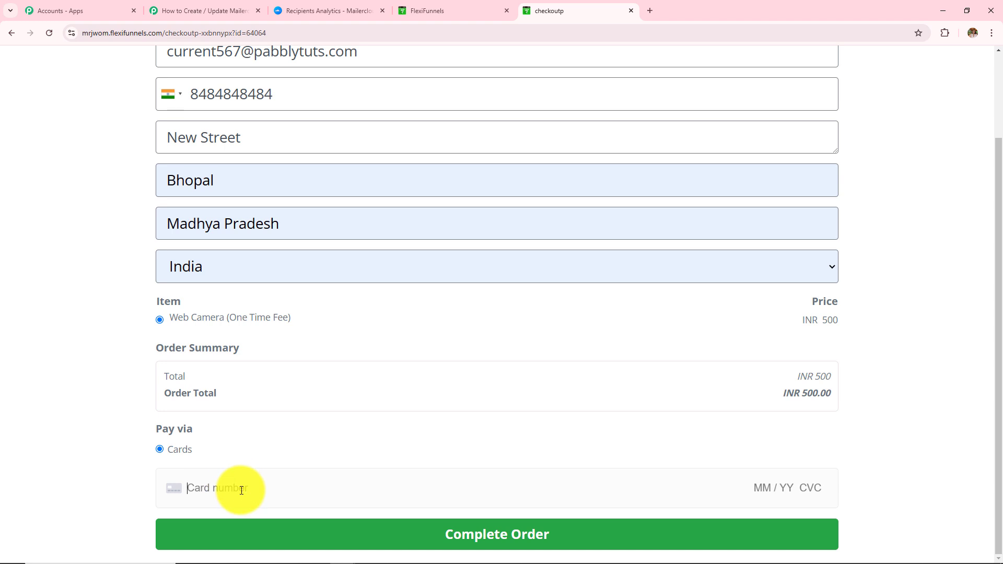
pyautogui.write('4111 1111 1111 1111 11 / 28 111 11111')
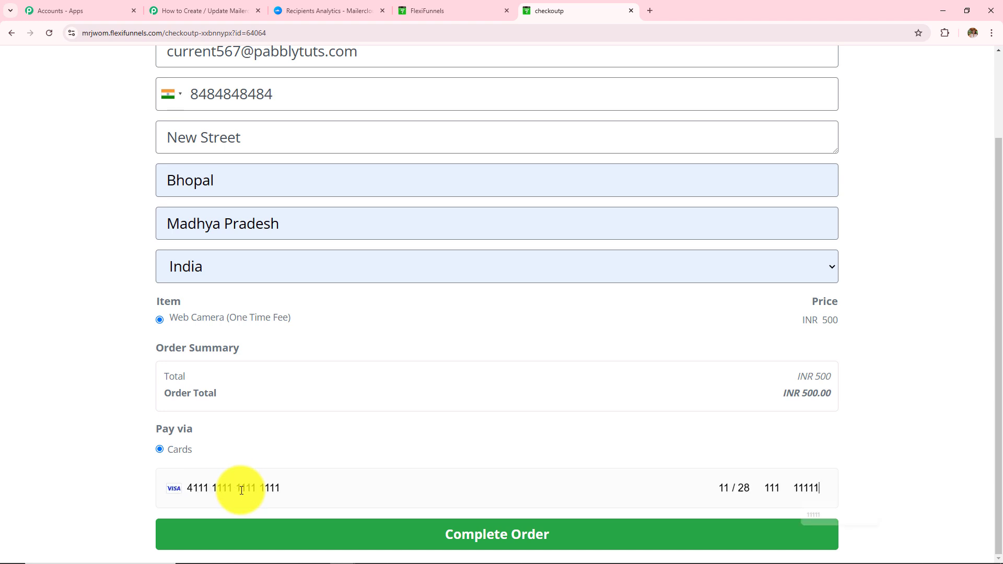
pyautogui.click(313, 536)
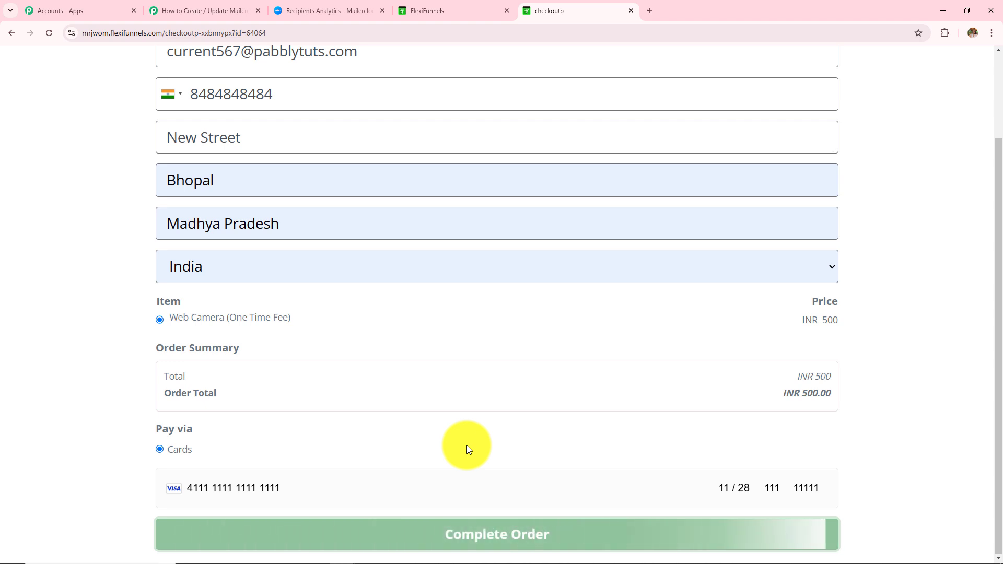
pyautogui.moveTo(173, 188); pyautogui.dragTo(455, 284)
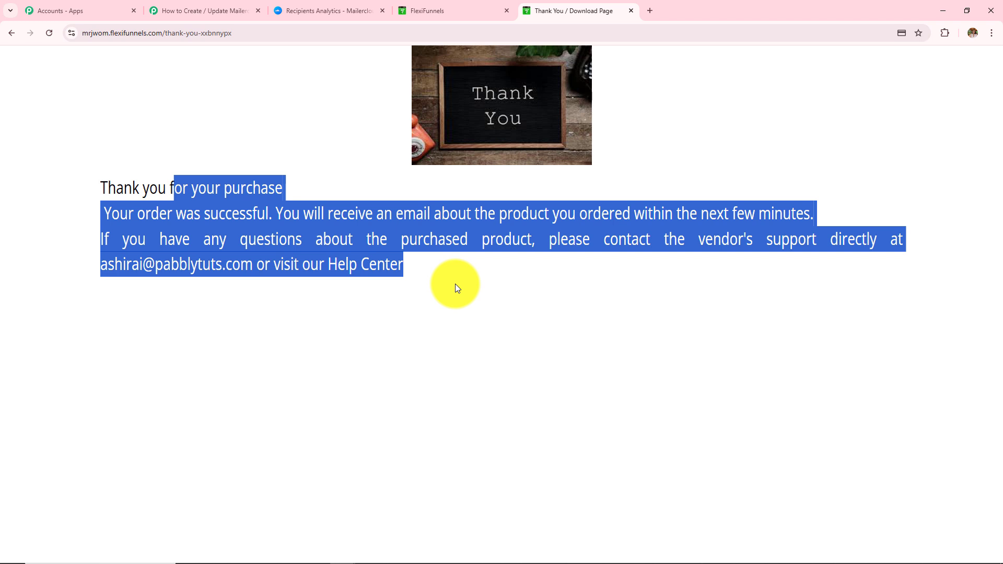
# Reload Mailercloud's Flexifunnels contacts and open the second buyer's profile to check country, city, state and address.
pyautogui.click(305, 5)
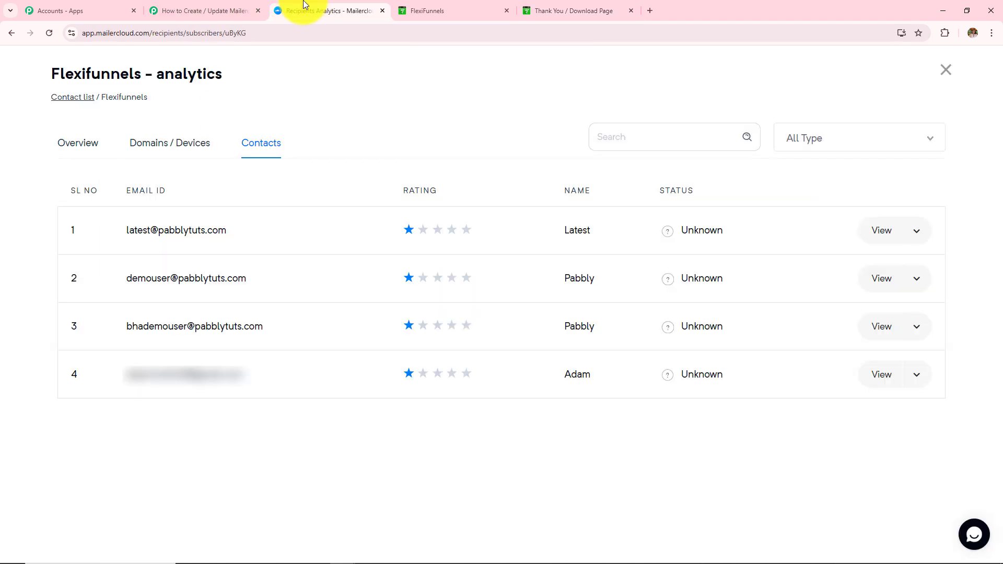
pyautogui.click(48, 33)
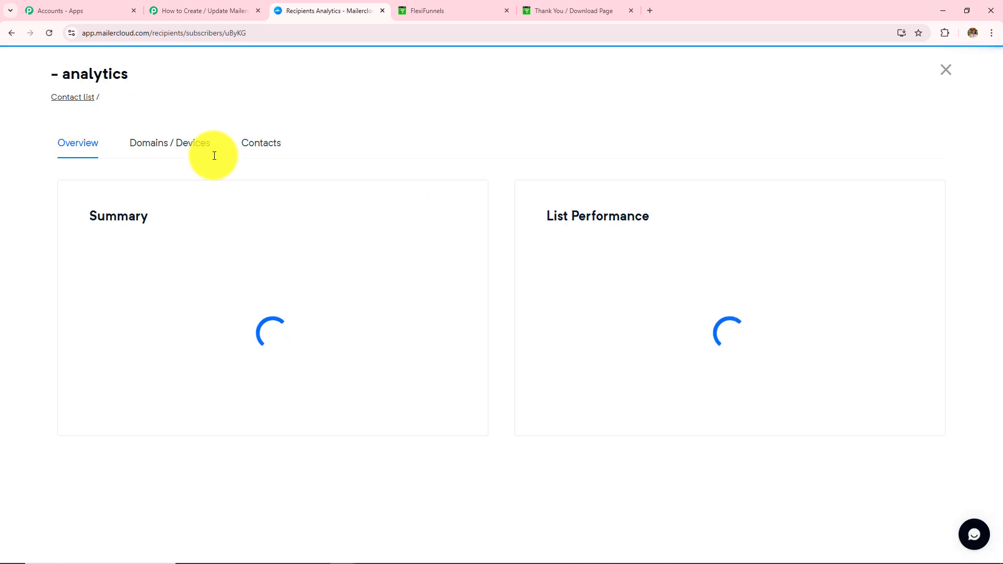
pyautogui.click(261, 144)
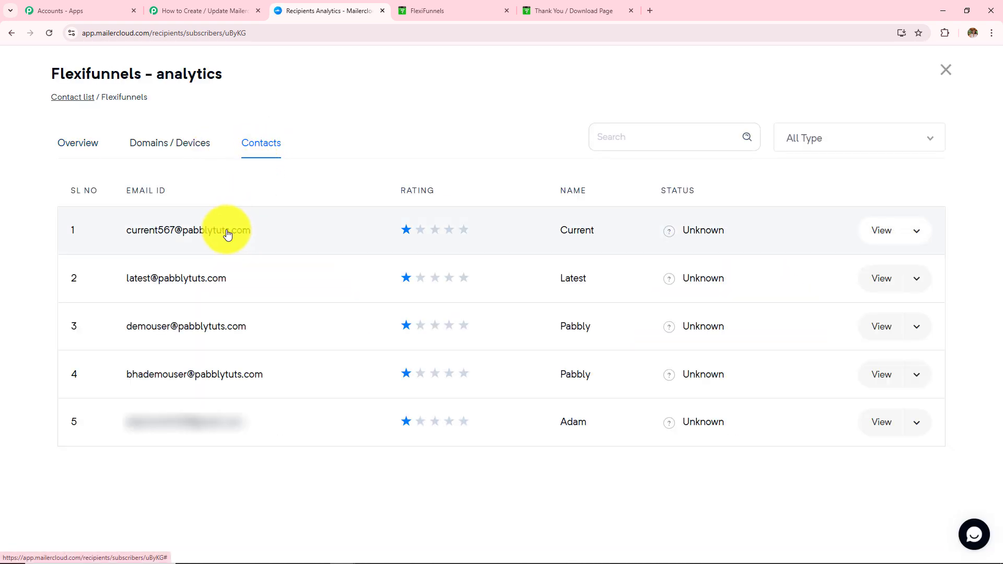
pyautogui.click(193, 230)
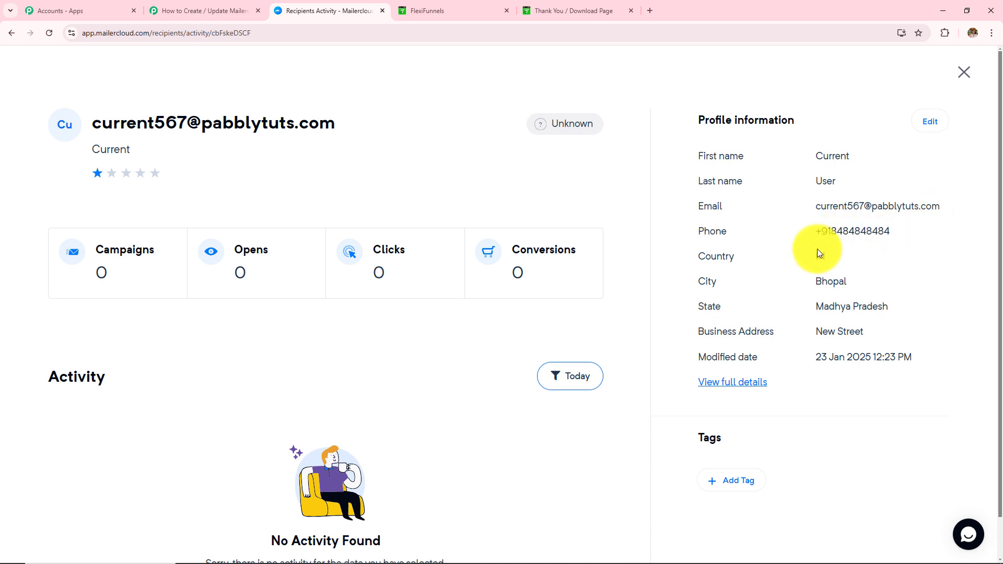
pyautogui.moveTo(809, 264); pyautogui.dragTo(926, 372)
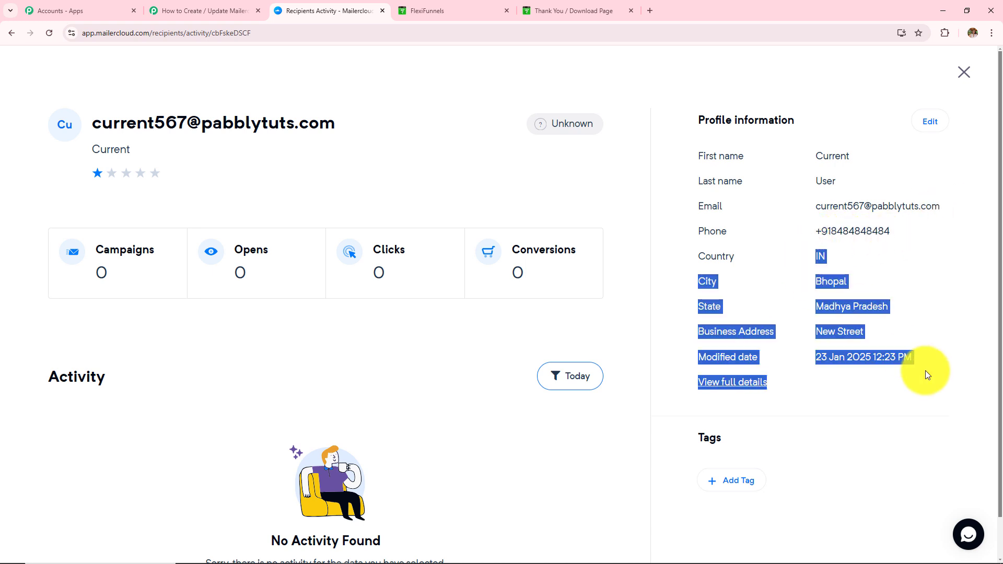
# Review the purchase data captured by the FlexiFunnels trigger in Pabbly.
pyautogui.click(157, 11)
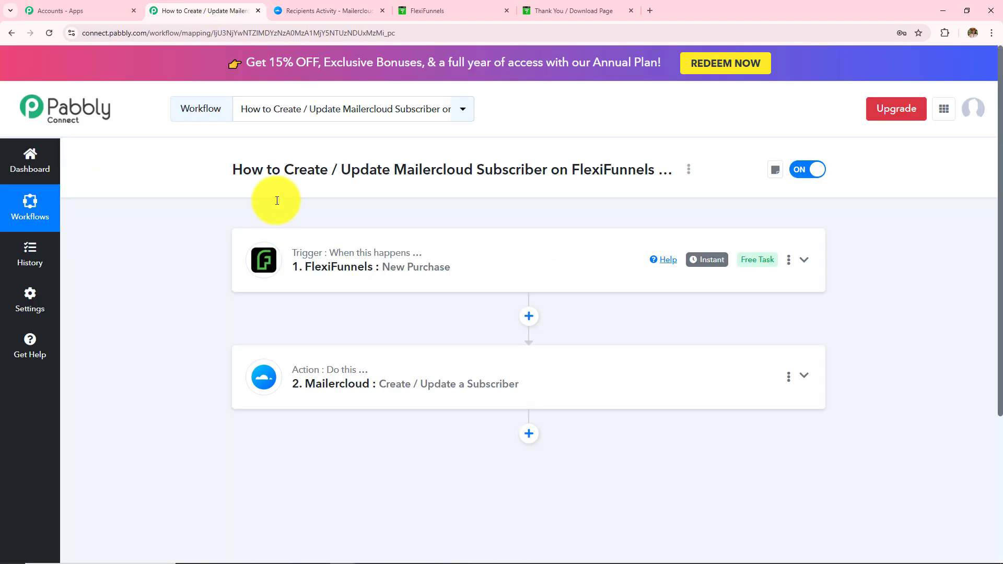
pyautogui.click(385, 272)
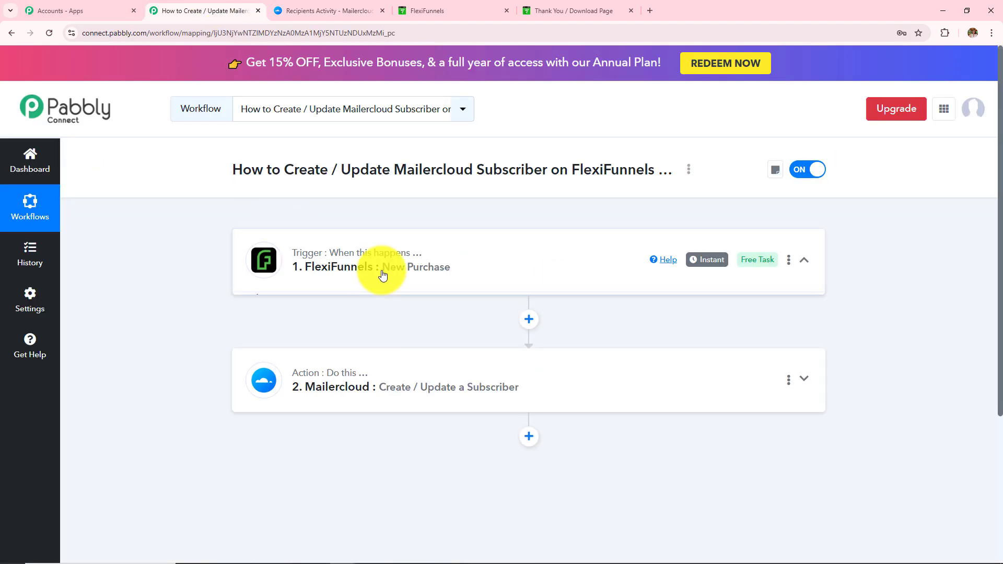
pyautogui.scroll(-5, 383, 275)
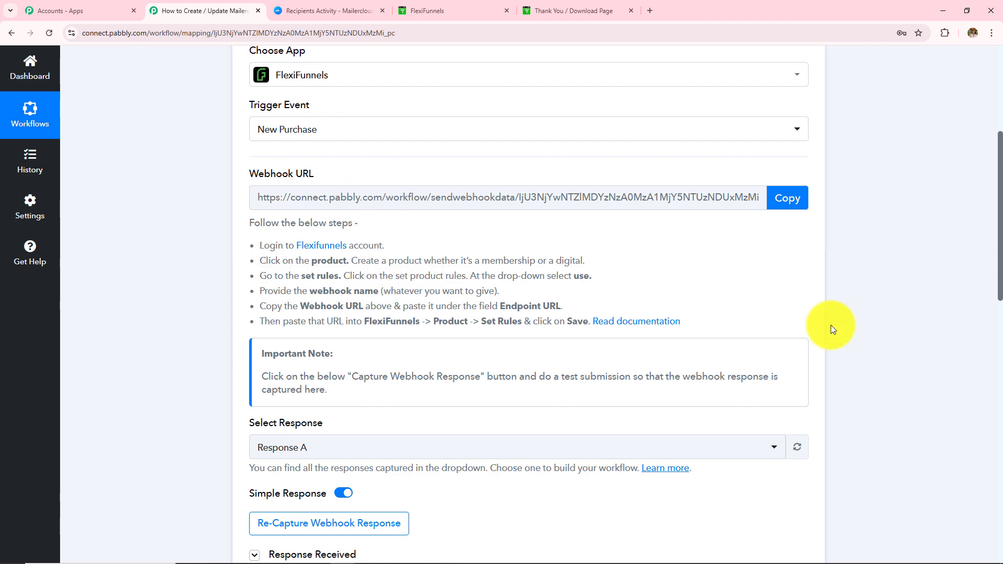
pyautogui.scroll(-8, 855, 328)
pyautogui.scroll(-1, 855, 329)
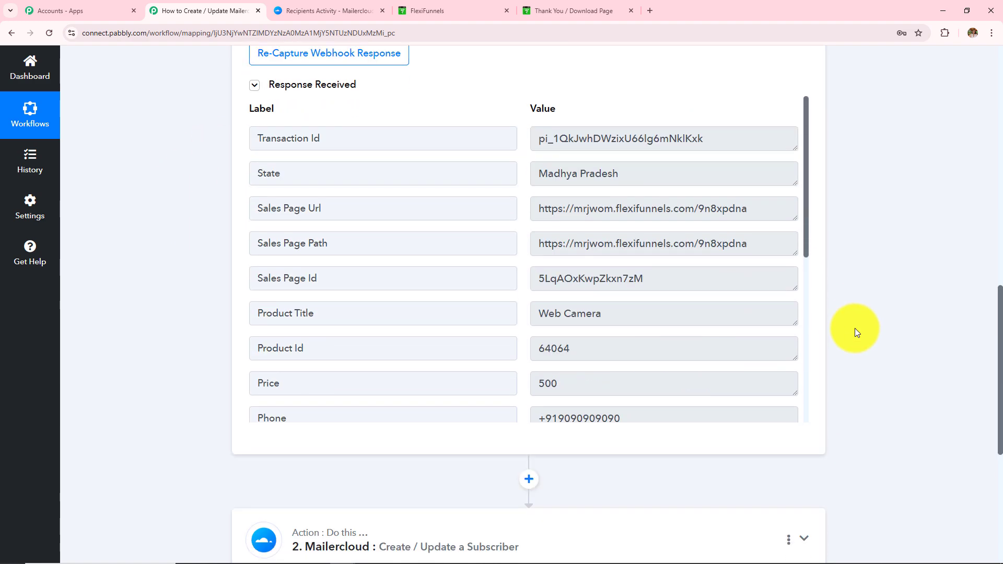
pyautogui.scroll(-5, 873, 317)
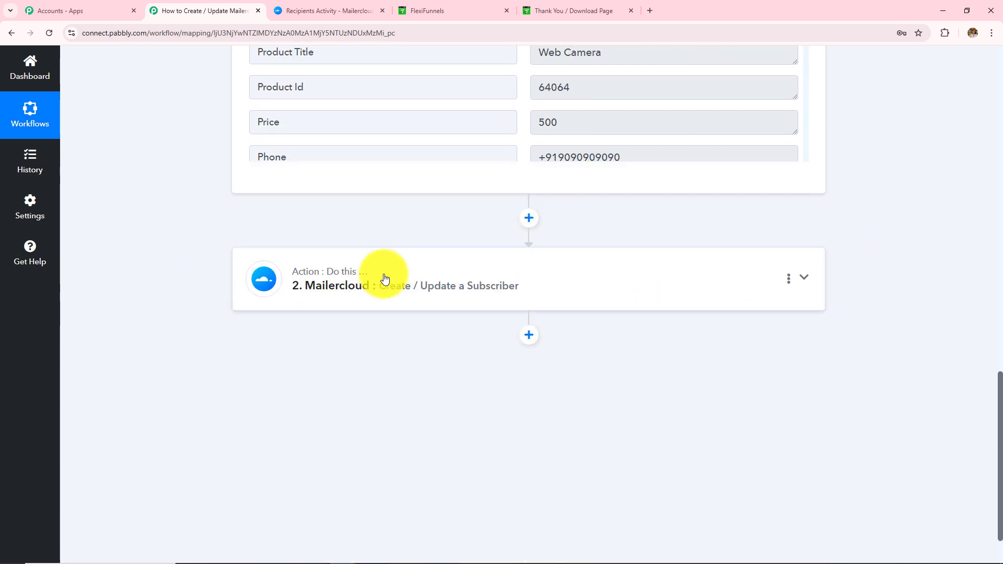
# Review the Mailercloud action's field mapping and response, then return to the buyer's Mailercloud profile.
pyautogui.click(385, 278)
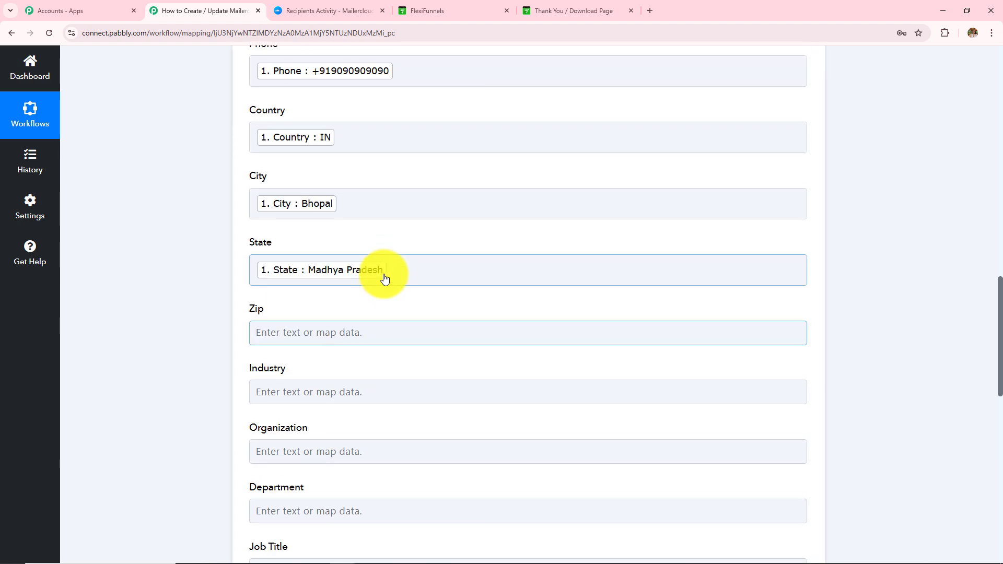
pyautogui.scroll(-4, 385, 278)
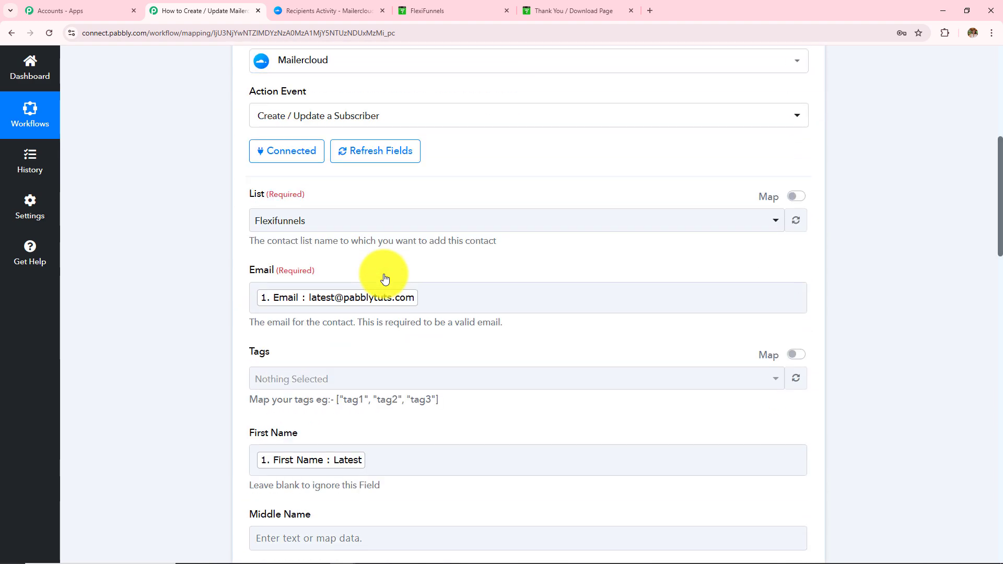
pyautogui.scroll(-4, 421, 271)
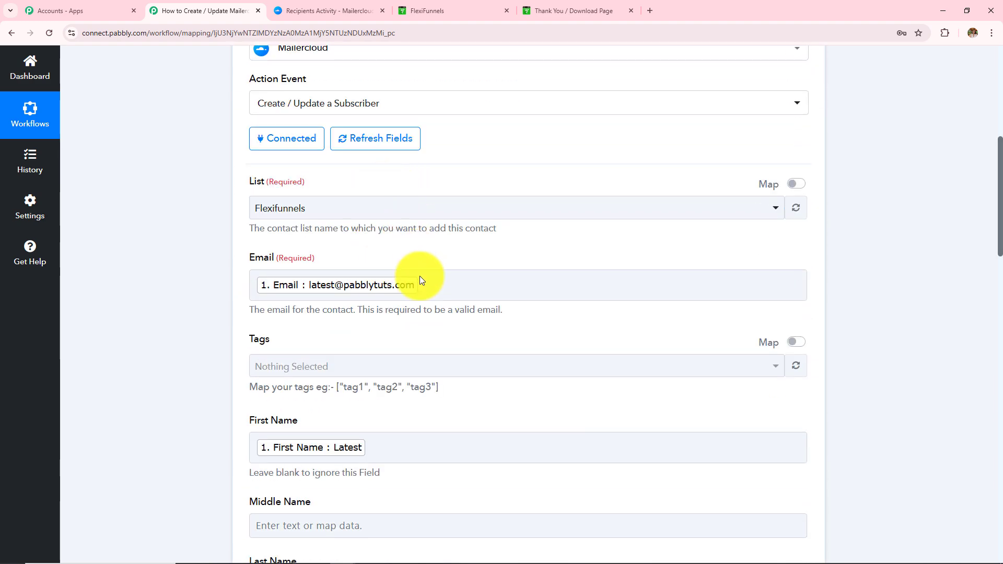
pyautogui.scroll(-13, 421, 280)
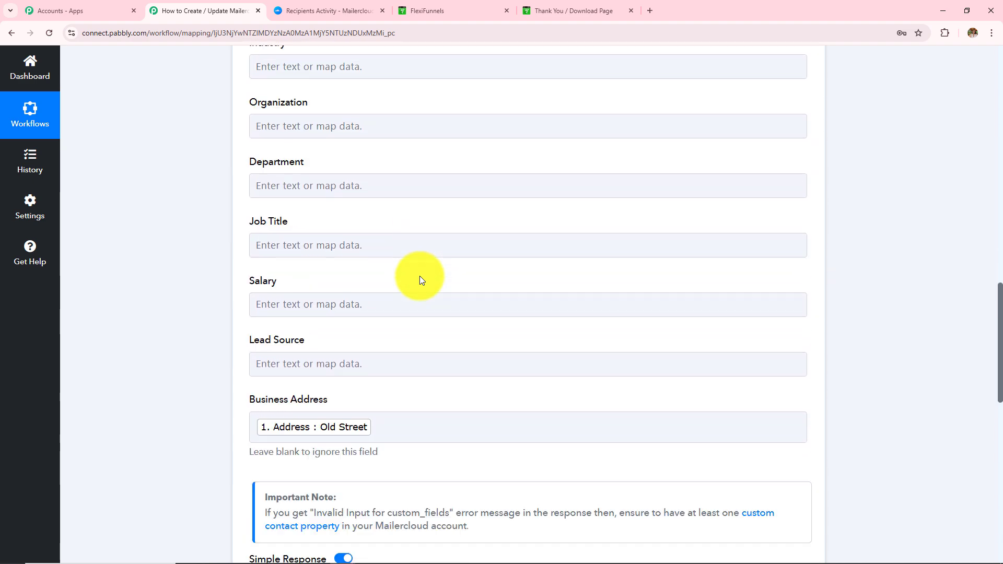
pyautogui.scroll(-5, 421, 280)
pyautogui.click(313, 305)
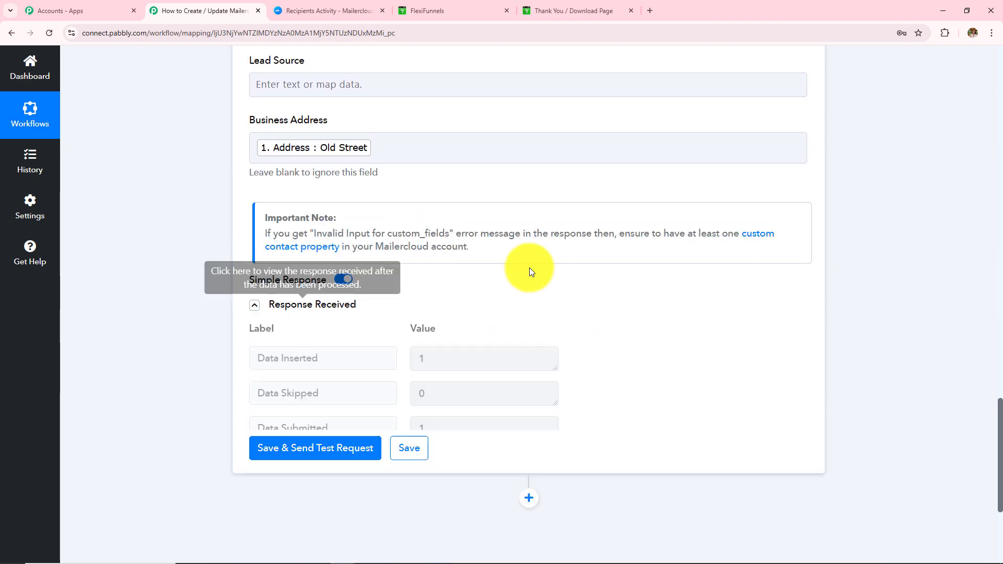
pyautogui.scroll(-4, 529, 268)
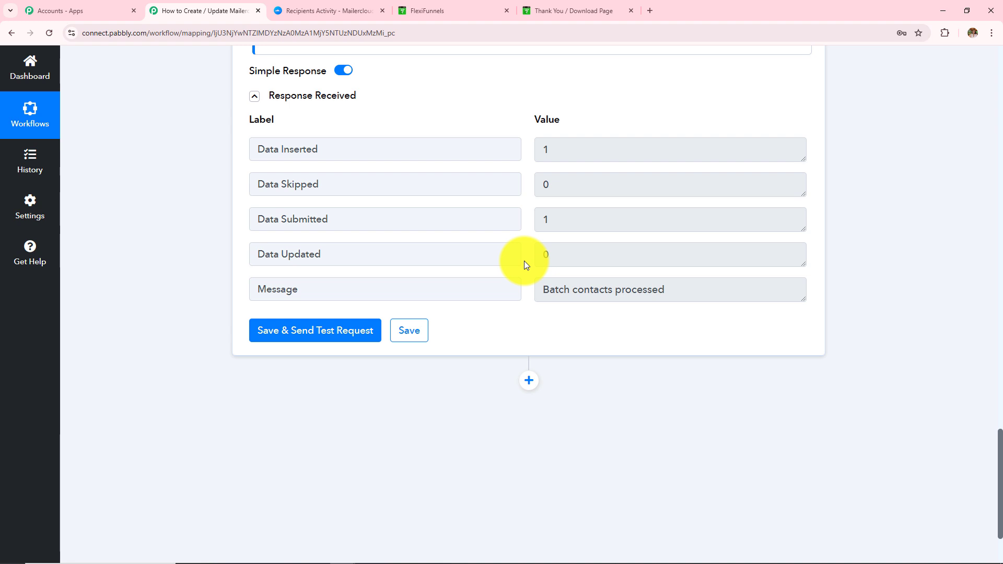
pyautogui.click(321, 11)
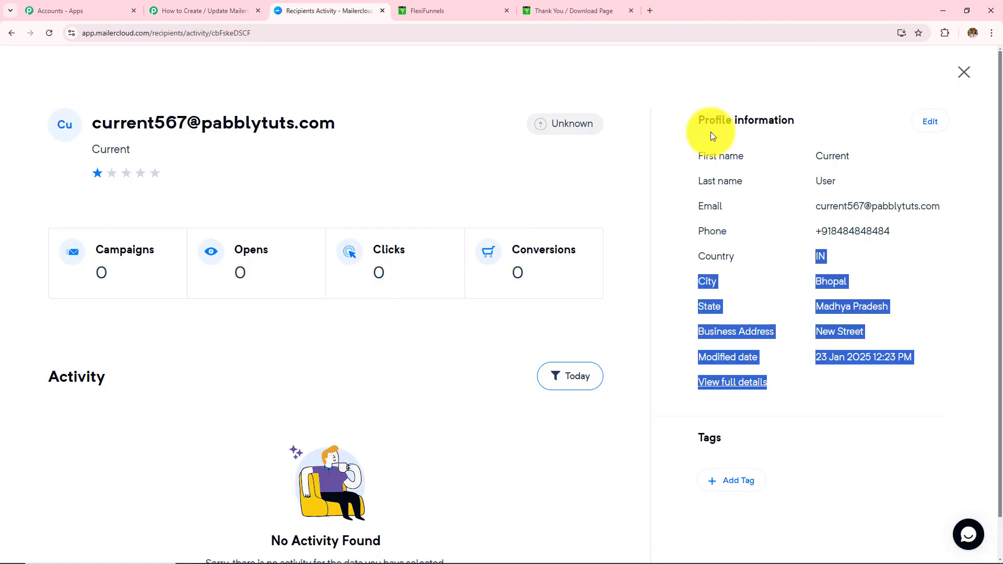
# Close the buyer's Mailercloud profile and return to the switched-on Pabbly FlexiFunnels-to-Mailercloud workflow.
pyautogui.click(969, 80)
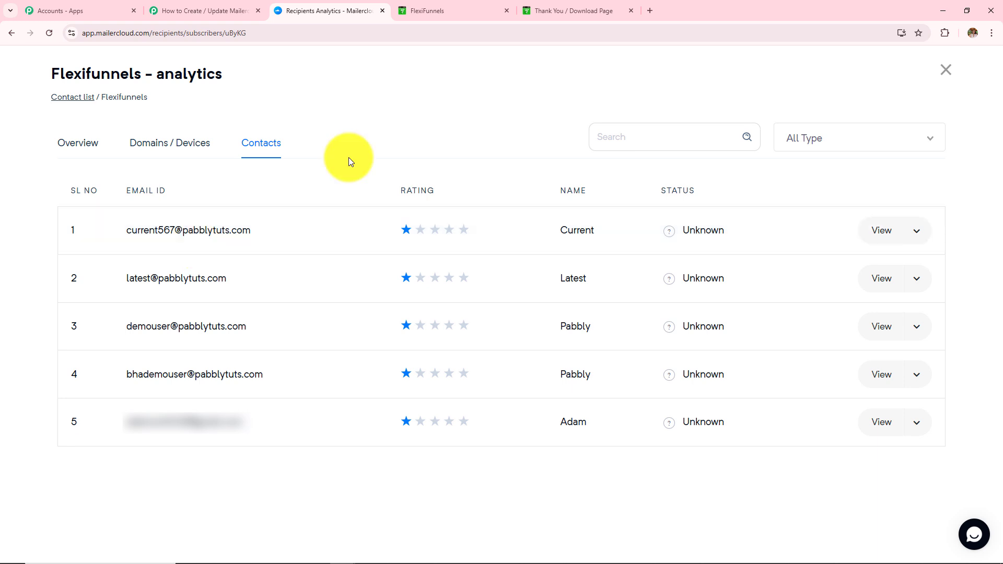
pyautogui.click(199, 11)
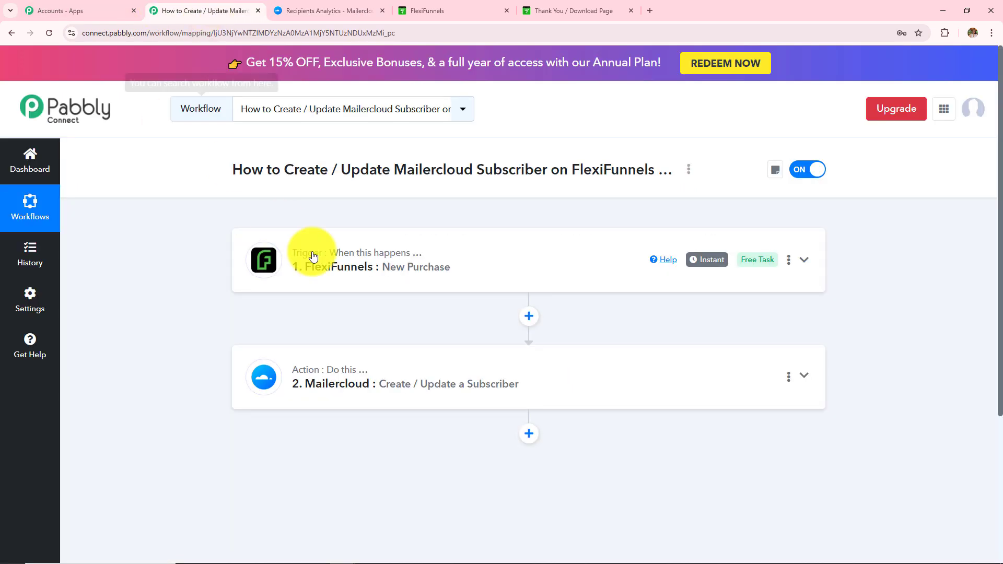